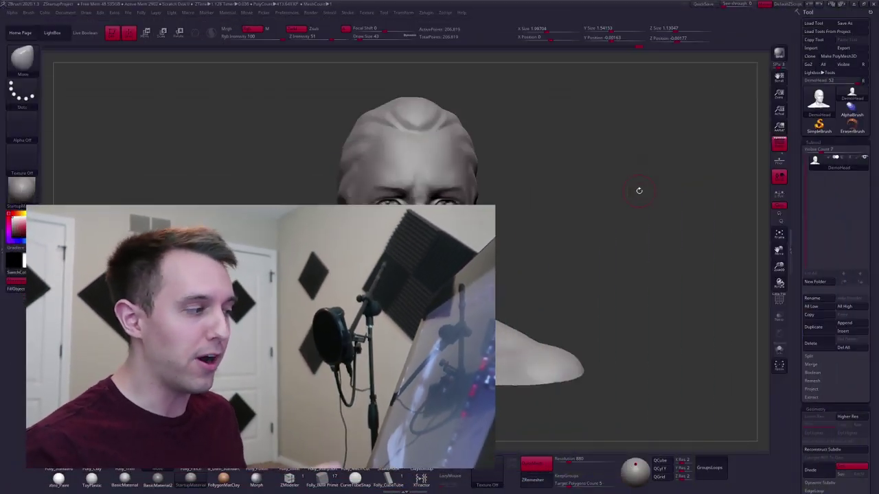
# Turn off perspective distortion and snap the mouthless bust to a straight front view
pyautogui.moveTo(639, 191)
pyautogui.mouseDown()
pyautogui.moveTo(549, 179)
pyautogui.moveTo(693, 177)
pyautogui.moveTo(621, 180)
pyautogui.mouseUp()
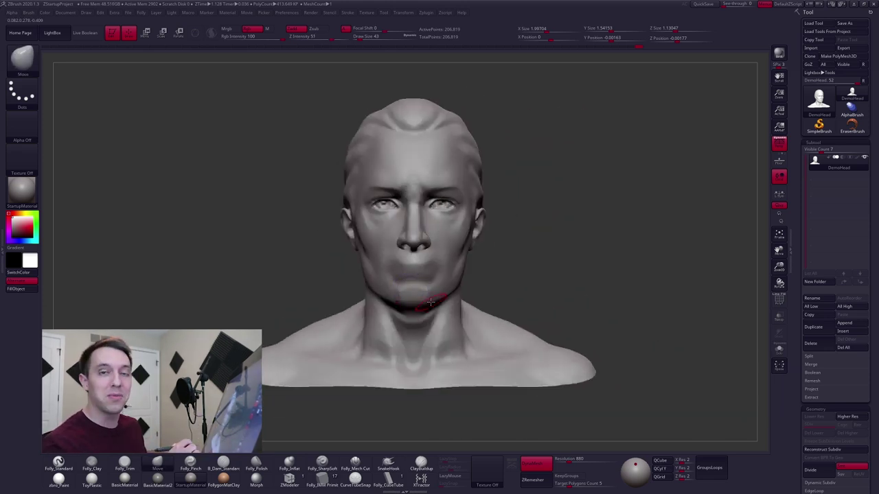
pyautogui.moveTo(533, 320)
pyautogui.mouseDown()
pyautogui.moveTo(565, 307)
pyautogui.moveTo(545, 320)
pyautogui.mouseUp()
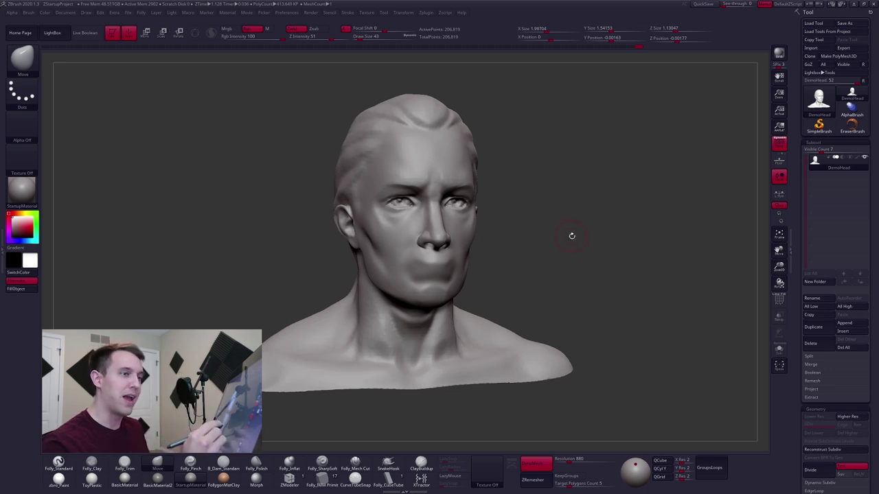
pyautogui.click(778, 146)
pyautogui.keyDown('shift'); pyautogui.moveTo(639, 225); pyautogui.dragTo(630, 224); pyautogui.keyUp('shift')
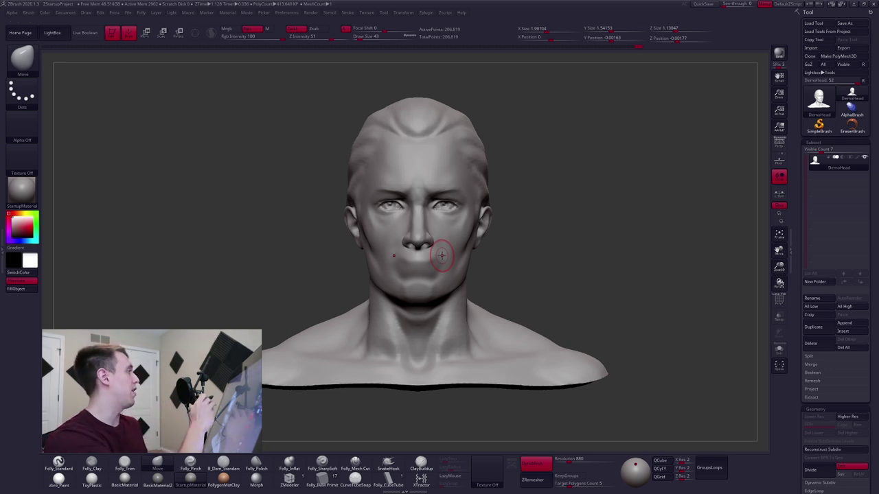
# Load a fresh DemoHead.ZTL bust from the LightBox tool library and close the library
pyautogui.click(53, 33)
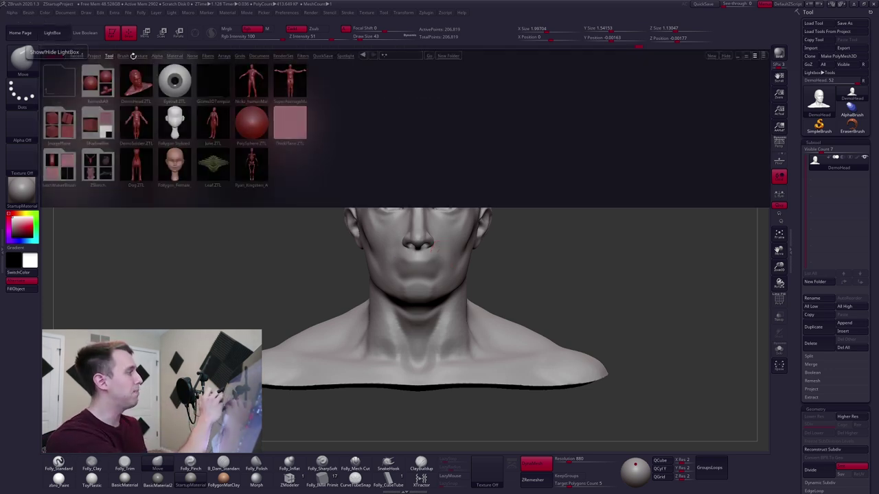
pyautogui.doubleClick(136, 95)
pyautogui.click(53, 33)
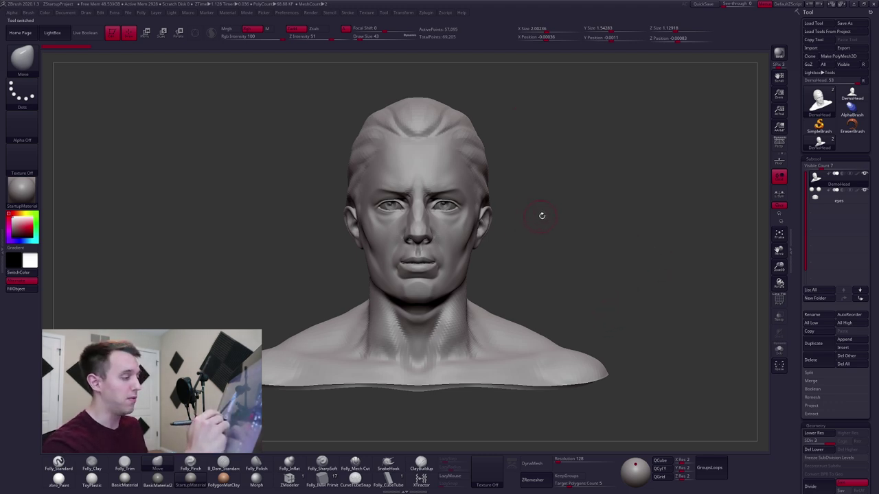
# Delete the head's lower subdivision levels and merge it down with the eyes subtool, accepting the non-undoable operation
pyautogui.moveTo(535, 227)
pyautogui.mouseDown()
pyautogui.moveTo(559, 225)
pyautogui.moveTo(539, 229)
pyautogui.mouseUp()
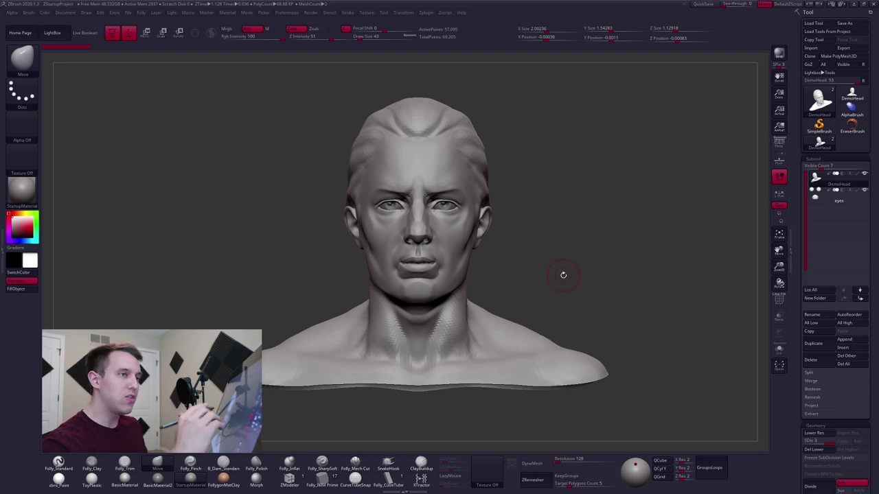
pyautogui.keyDown('ctrl'); pyautogui.moveTo(489, 228); pyautogui.dragTo(499, 235, button='right'); pyautogui.keyUp('ctrl')
pyautogui.moveTo(499, 236); pyautogui.dragTo(494, 276)
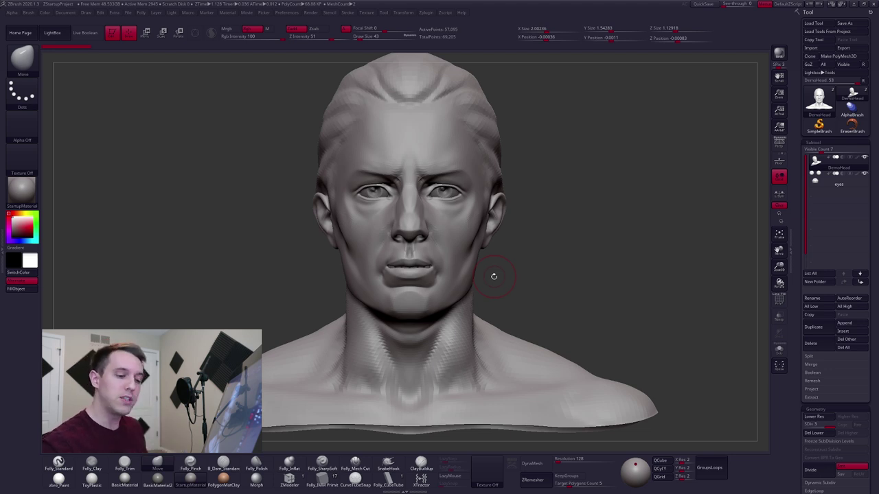
pyautogui.click(816, 434)
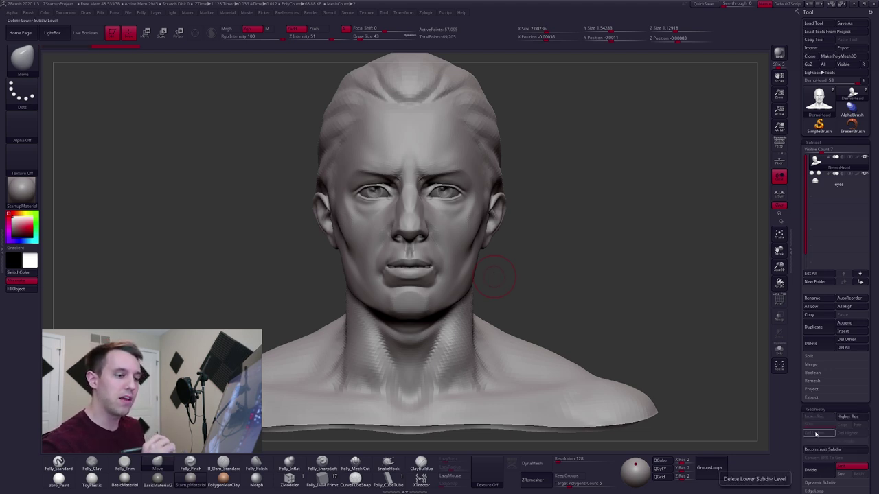
pyautogui.click(812, 365)
pyautogui.click(817, 373)
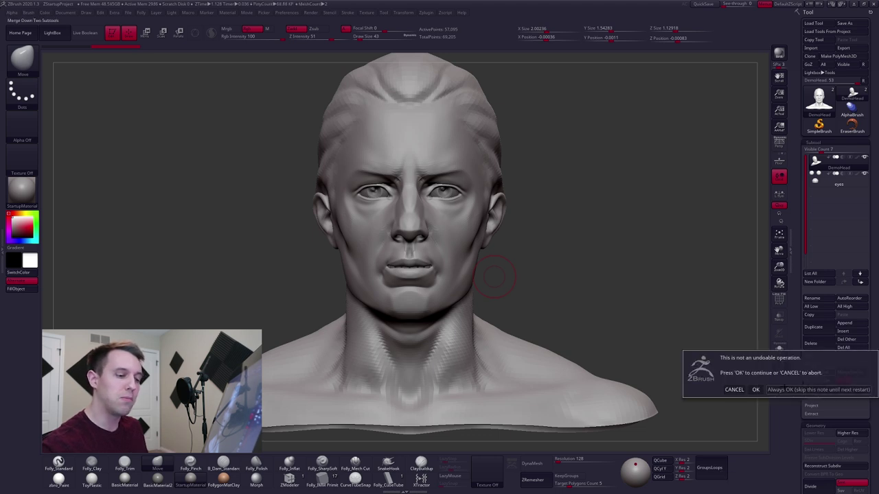
pyautogui.click(755, 389)
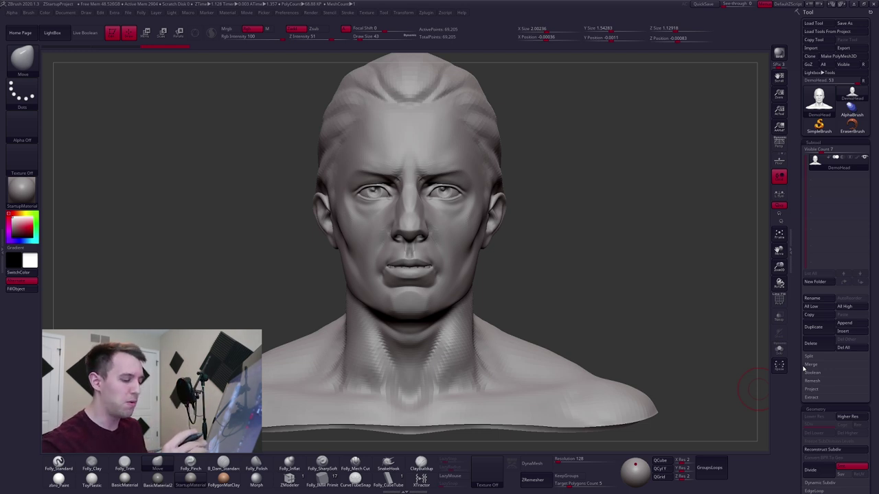
# Try DynaMesh on the merged head at resolution 128 with Project enabled, and undo it
pyautogui.moveTo(805, 270); pyautogui.dragTo(802, 207)
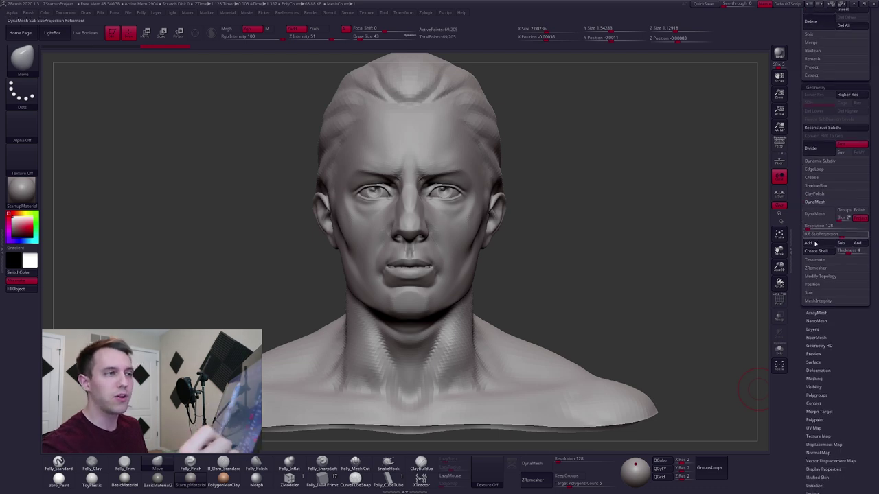
pyautogui.click(819, 216)
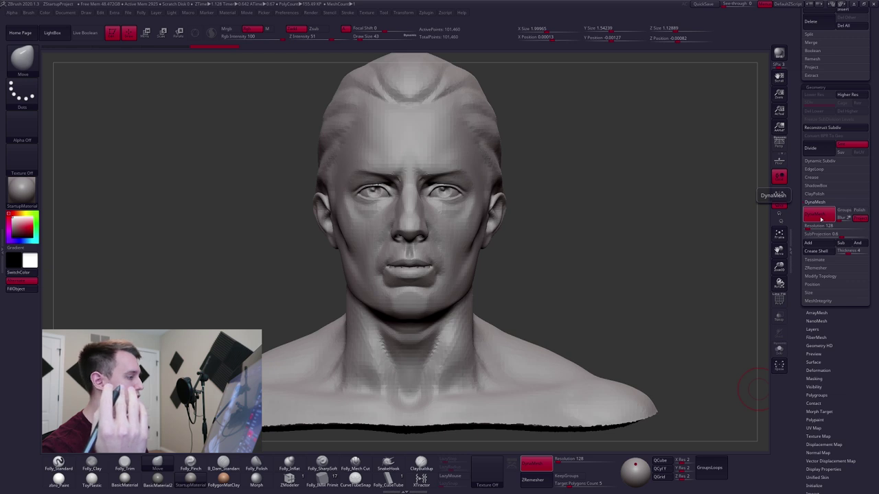
pyautogui.hotkey('shift', 'f')
pyautogui.hotkey('shift', 'f')
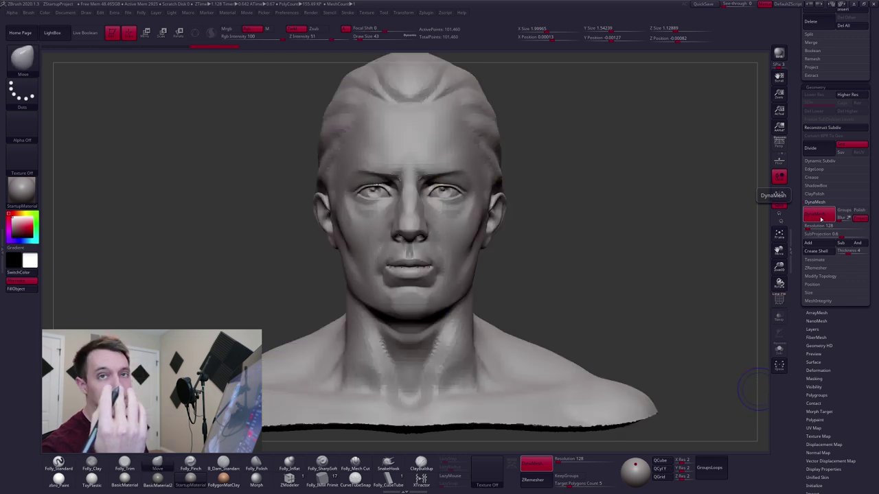
pyautogui.hotkey('ctrl', 'z')
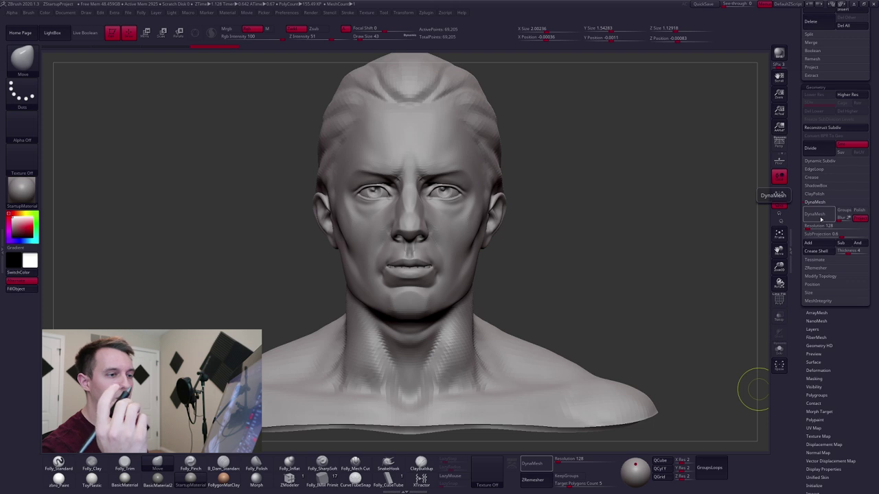
# Disable Project for DynaMesh, try remeshing the head at resolution 336, and undo that remesh
pyautogui.click(860, 222)
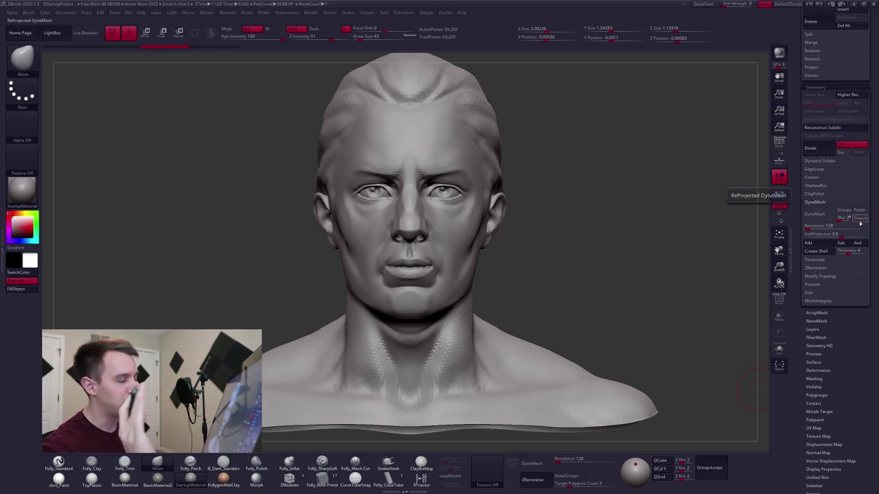
pyautogui.click(812, 226)
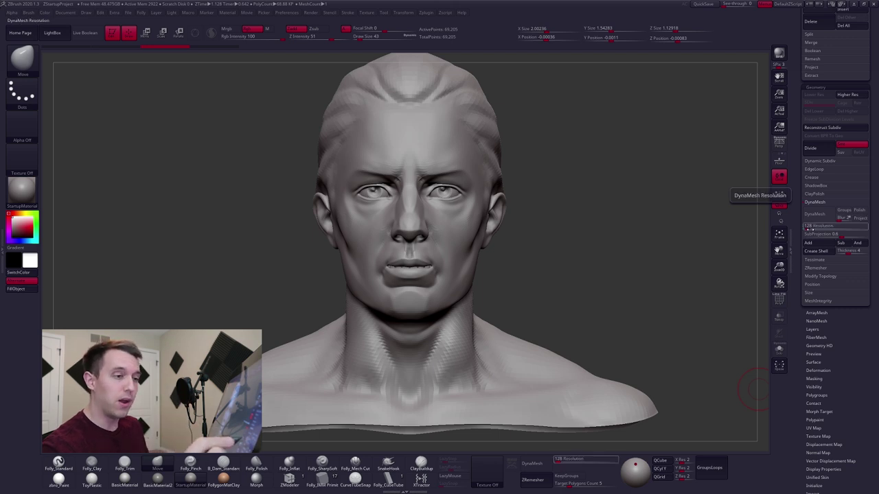
pyautogui.click(810, 227)
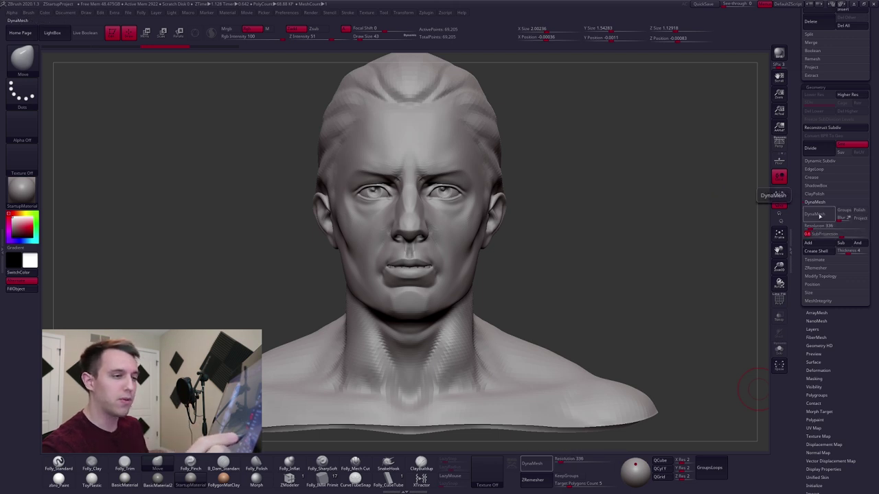
pyautogui.click(817, 217)
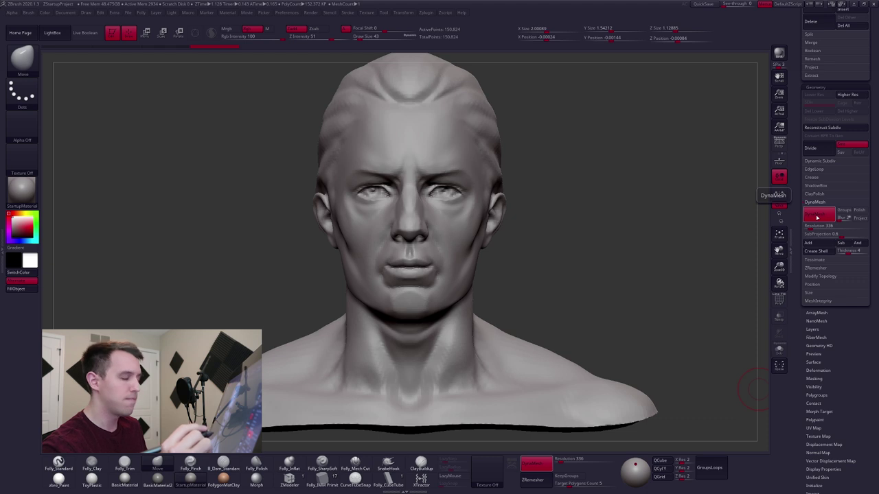
pyautogui.hotkey('ctrl', 'z')
# Set the DynaMesh resolution to 552 and remesh the merged head
pyautogui.click(809, 226)
pyautogui.write('552')
pyautogui.click(815, 217)
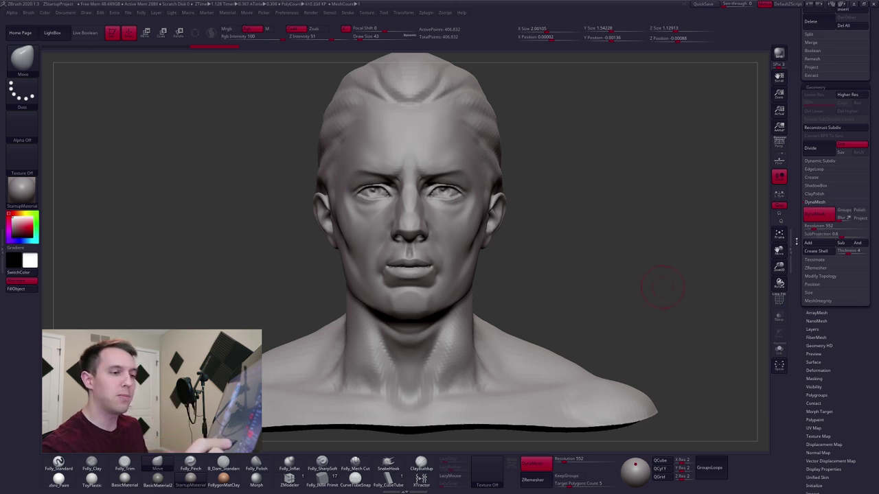
# In side profile, hide the nose with a SelectLasso selection from the bridge down to the upper lip
pyautogui.moveTo(797, 248); pyautogui.dragTo(794, 345)
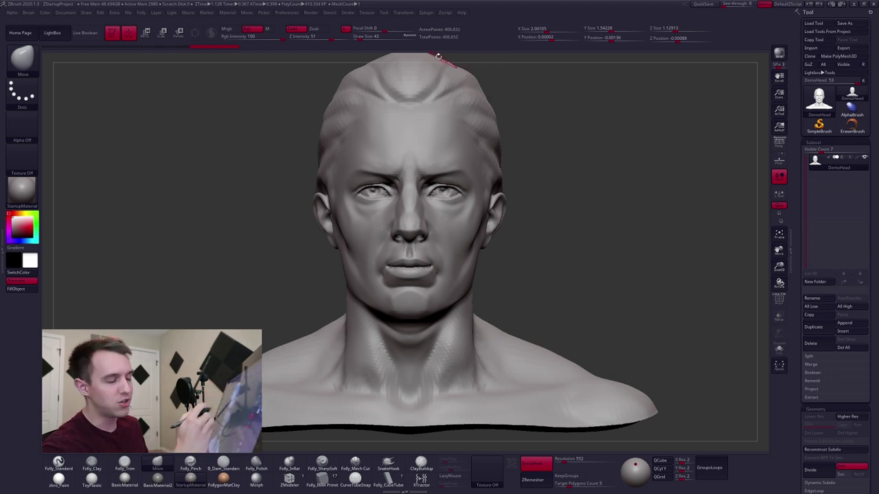
pyautogui.moveTo(496, 273); pyautogui.dragTo(497, 241)
pyautogui.moveTo(545, 216)
pyautogui.keyDown('alt'); pyautogui.mouseDown()
pyautogui.moveTo(547, 237)
pyautogui.moveTo(574, 227)
pyautogui.mouseUp(); pyautogui.keyUp('alt')
pyautogui.press('space')
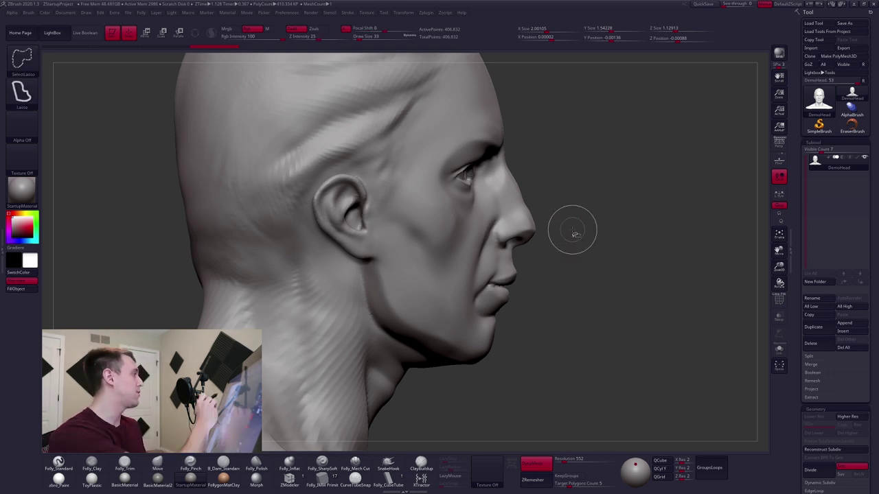
pyautogui.keyDown('ctrl'); pyautogui.keyDown('shift'); pyautogui.click(23, 60); pyautogui.keyUp('shift'); pyautogui.keyUp('ctrl')
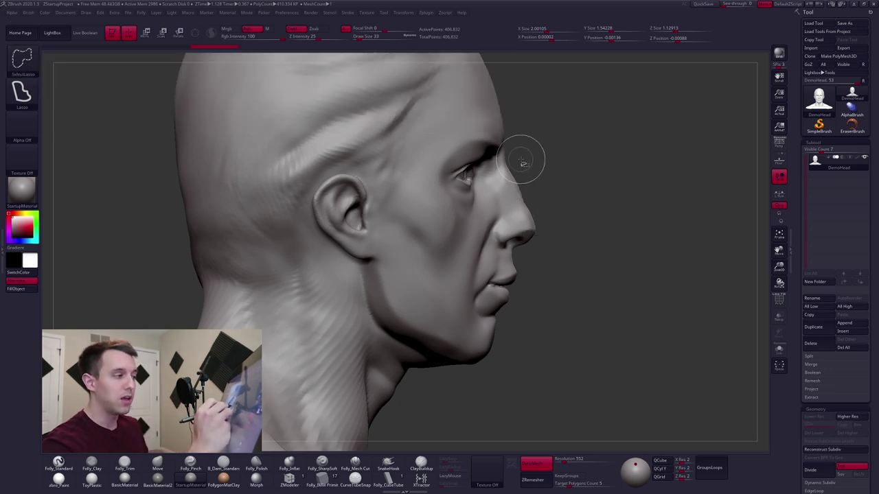
pyautogui.moveTo(520, 155)
pyautogui.keyDown('ctrl'); pyautogui.keyDown('alt'); pyautogui.keyDown('shift'); pyautogui.mouseDown()
pyautogui.moveTo(489, 189)
pyautogui.moveTo(516, 253)
pyautogui.moveTo(657, 201)
pyautogui.mouseUp(); pyautogui.keyUp('shift'); pyautogui.keyUp('alt'); pyautogui.keyUp('ctrl')
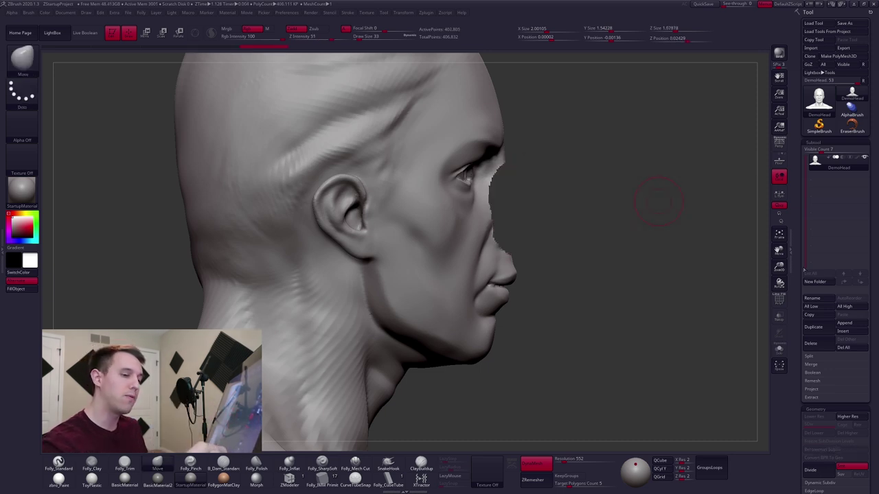
# Delete the hidden nose geometry and close the resulting hole in the face
pyautogui.moveTo(799, 282); pyautogui.dragTo(798, 208)
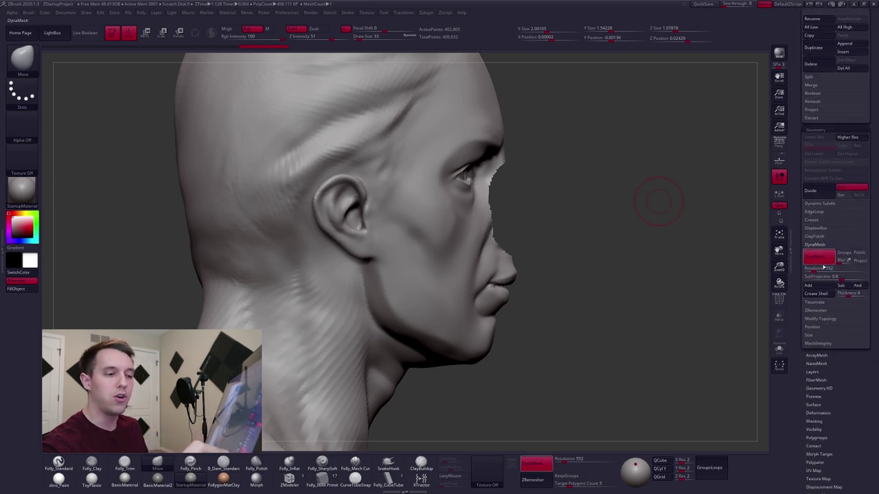
pyautogui.click(826, 320)
pyautogui.click(822, 303)
pyautogui.click(842, 317)
pyautogui.moveTo(662, 311); pyautogui.dragTo(626, 316)
pyautogui.keyDown('alt'); pyautogui.moveTo(595, 326); pyautogui.dragTo(665, 333); pyautogui.keyUp('alt')
pyautogui.click(817, 269)
pyautogui.moveTo(800, 267); pyautogui.dragTo(801, 473)
# Smooth the patched area where the nose was and re-DynaMesh the head, checking the polygons with the polyframe
pyautogui.keyDown('alt'); pyautogui.moveTo(617, 309); pyautogui.dragTo(640, 316); pyautogui.keyUp('alt')
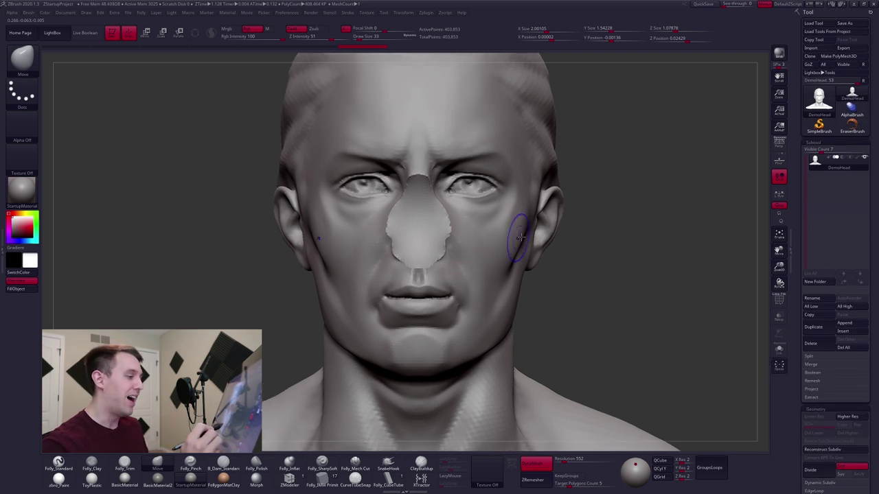
pyautogui.hotkey('shift', 'f')
pyautogui.hotkey('shift', 'f')
pyautogui.moveTo(453, 233)
pyautogui.keyDown('shift'); pyautogui.mouseDown()
pyautogui.moveTo(449, 223)
pyautogui.moveTo(436, 248)
pyautogui.moveTo(409, 221)
pyautogui.mouseUp(); pyautogui.keyUp('shift')
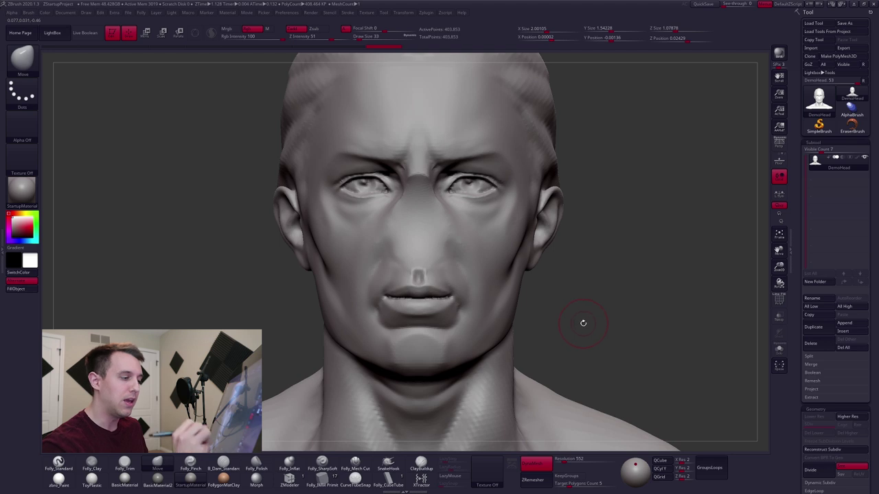
pyautogui.moveTo(578, 318)
pyautogui.keyDown('ctrl'); pyautogui.mouseDown()
pyautogui.moveTo(678, 116)
pyautogui.moveTo(611, 321)
pyautogui.mouseUp(); pyautogui.keyUp('ctrl')
pyautogui.hotkey('shift', 'f')
pyautogui.hotkey('shift', 'f')
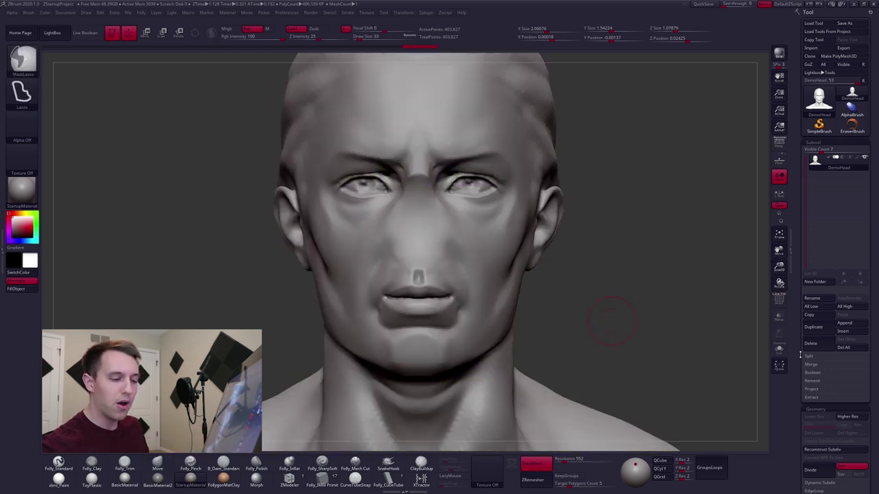
# Apply Mirror And Weld to the noseless head, comparing the mesh before and after through undo and redo
pyautogui.moveTo(799, 358); pyautogui.dragTo(797, 287)
pyautogui.click(820, 318)
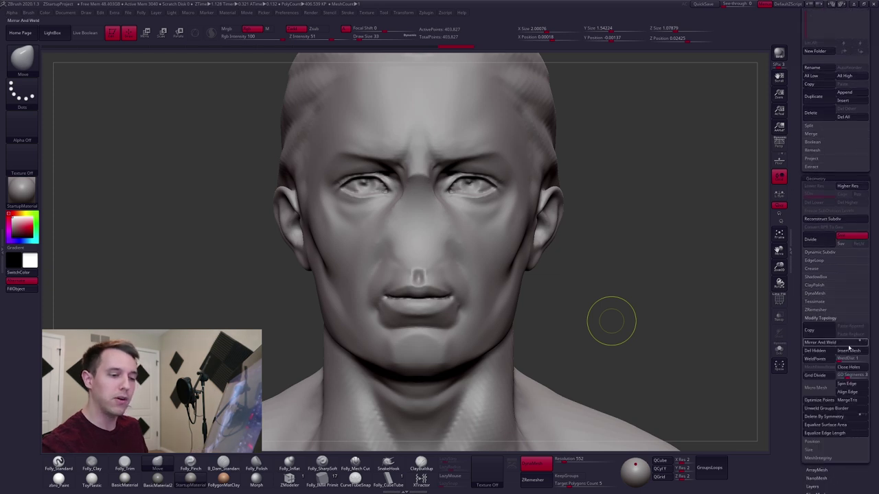
pyautogui.moveTo(633, 288)
pyautogui.keyDown('alt'); pyautogui.mouseDown()
pyautogui.moveTo(604, 280)
pyautogui.moveTo(610, 276)
pyautogui.mouseUp(); pyautogui.keyUp('alt')
pyautogui.hotkey('ctrl', 'z')
pyautogui.hotkey('ctrl', 'shift', 'z')
pyautogui.hotkey('ctrl', 'z')
pyautogui.hotkey('ctrl', 'shift', 'z')
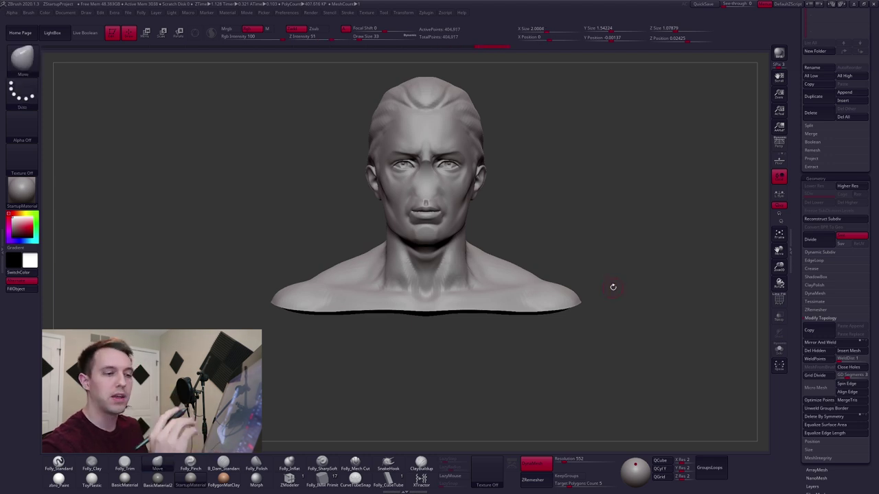
pyautogui.click(814, 319)
pyautogui.moveTo(800, 246); pyautogui.dragTo(801, 348)
# Frame the noseless face from the front and show the portrait and nose anatomy reference images around it
pyautogui.keyDown('ctrl'); pyautogui.moveTo(445, 181); pyautogui.dragTo(488, 295, button='right'); pyautogui.keyUp('ctrl')
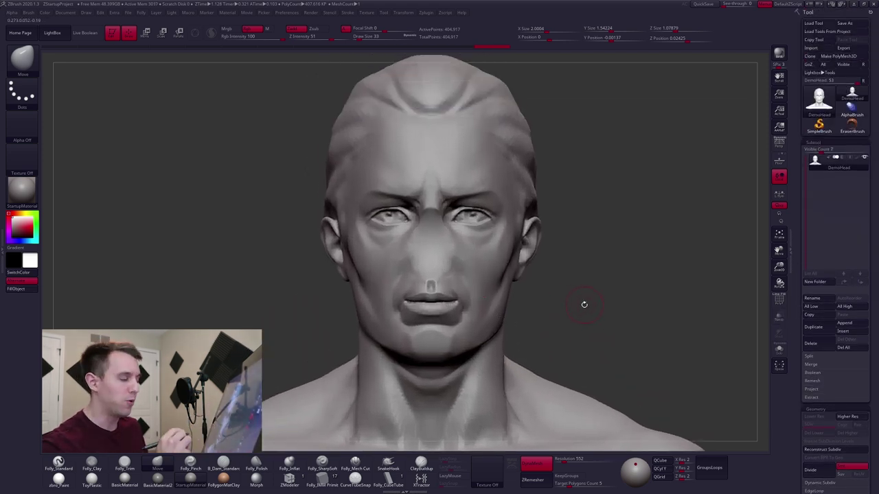
pyautogui.keyDown('alt'); pyautogui.moveTo(587, 319); pyautogui.dragTo(577, 309, button='right'); pyautogui.keyUp('alt')
pyautogui.hotkey('shift', 'z')
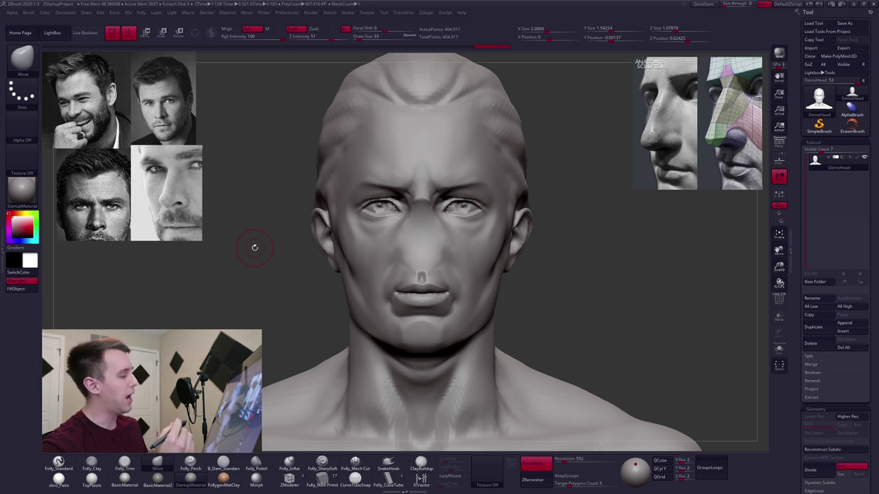
# Compare the noseless head in three-quarter view with perspective distortion on and off
pyautogui.moveTo(254, 247); pyautogui.dragTo(581, 275)
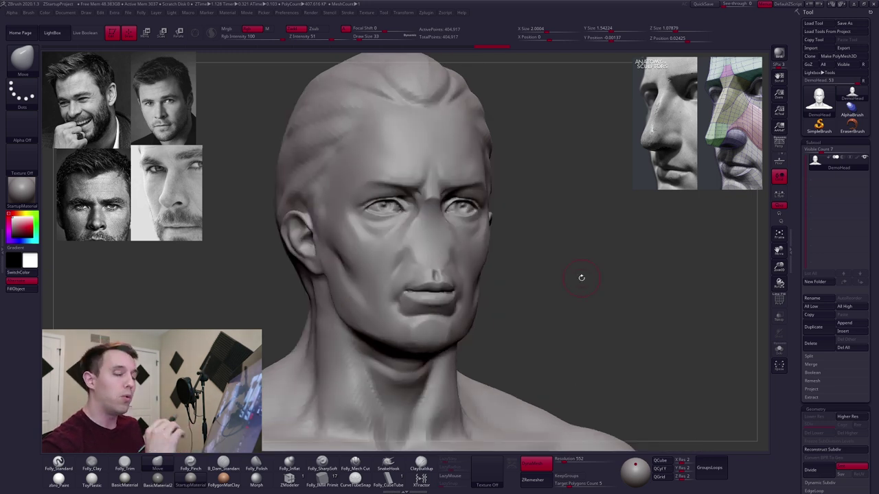
pyautogui.click(778, 145)
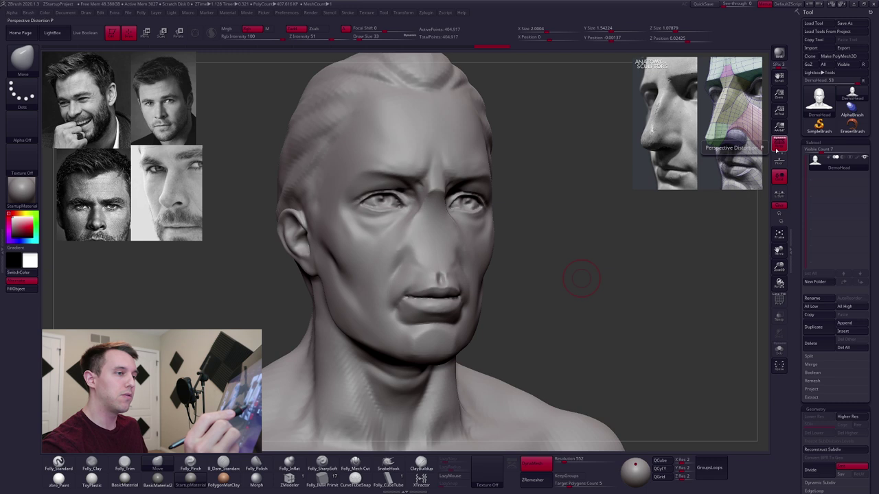
pyautogui.click(777, 145)
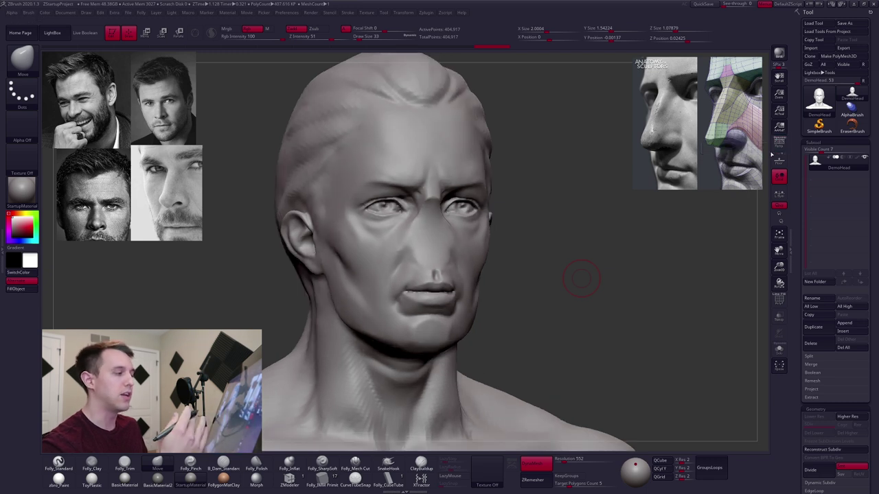
pyautogui.moveTo(594, 277)
pyautogui.keyDown('alt'); pyautogui.mouseDown()
pyautogui.moveTo(577, 253)
pyautogui.moveTo(583, 234)
pyautogui.mouseUp(); pyautogui.keyUp('alt')
pyautogui.keyDown('shift'); pyautogui.moveTo(558, 265); pyautogui.dragTo(551, 261); pyautogui.keyUp('shift')
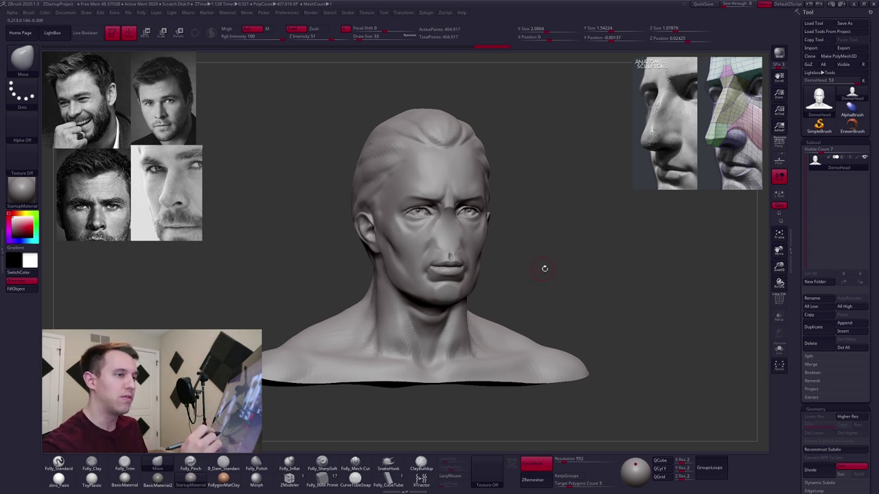
# Turn on perspective distortion for the head and set the camera focal length to 85 mm
pyautogui.click(778, 144)
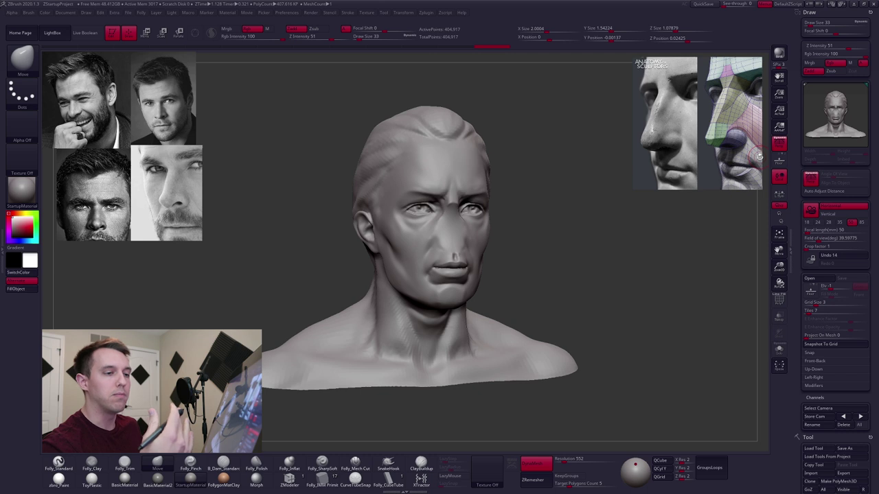
pyautogui.click(860, 223)
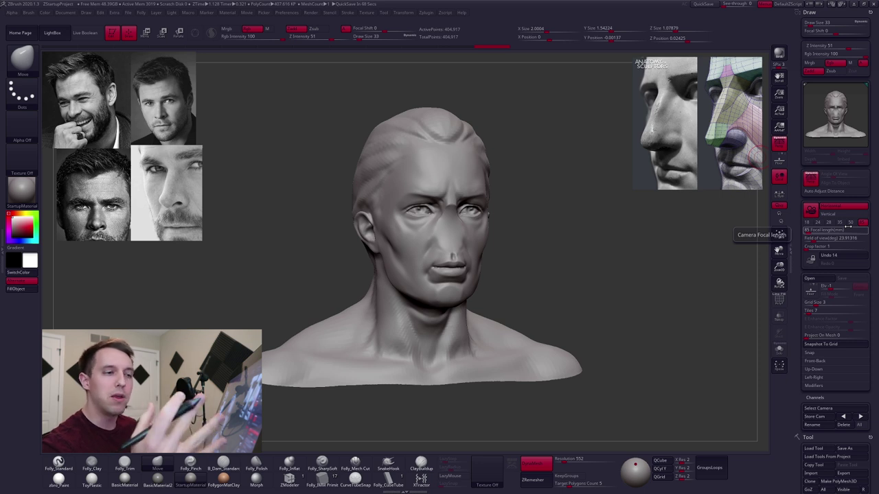
pyautogui.click(862, 223)
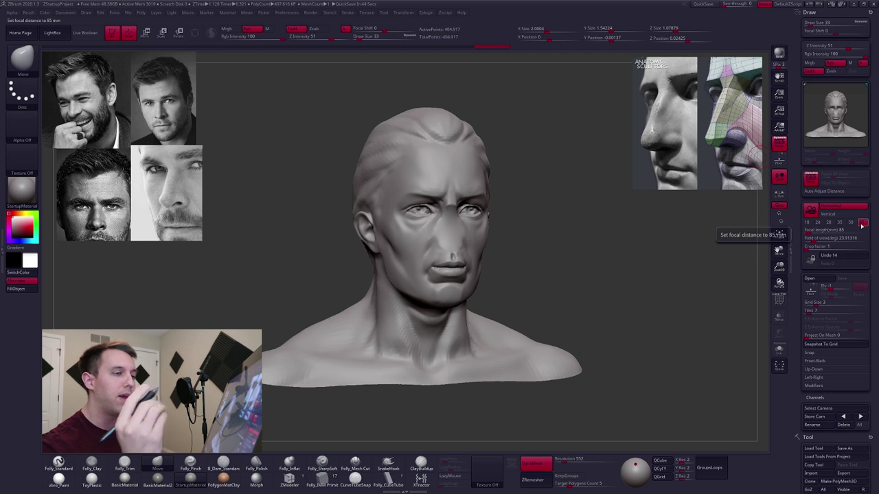
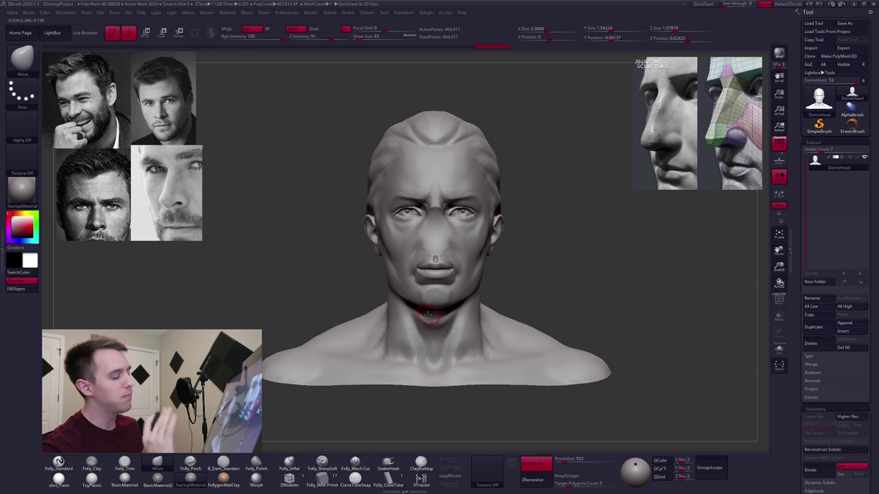
# Frame the noseless face closely from the front and switch off DynaMesh, with the Folly_Clay brush selected
pyautogui.keyDown('alt'); pyautogui.moveTo(525, 330); pyautogui.dragTo(530, 333, button='right'); pyautogui.keyUp('alt')
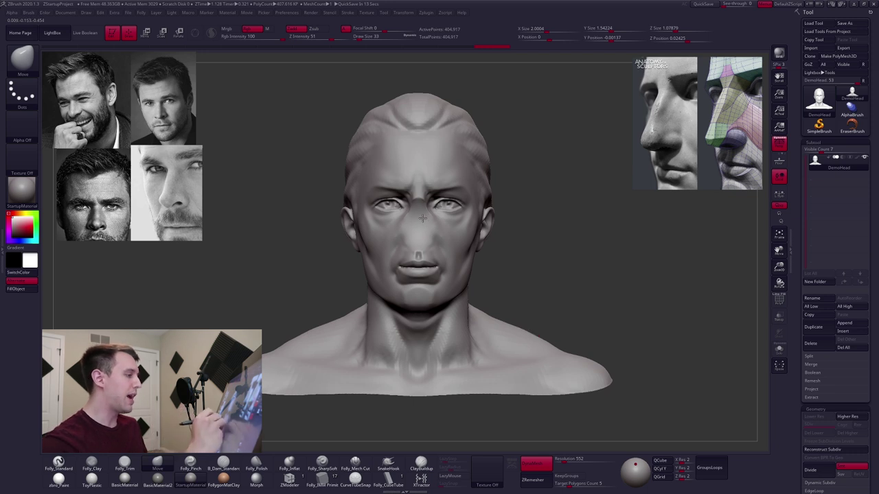
pyautogui.keyDown('ctrl'); pyautogui.moveTo(420, 218); pyautogui.dragTo(425, 244, button='right'); pyautogui.keyUp('ctrl')
pyautogui.press('2')
pyautogui.moveTo(417, 204); pyautogui.dragTo(416, 219)
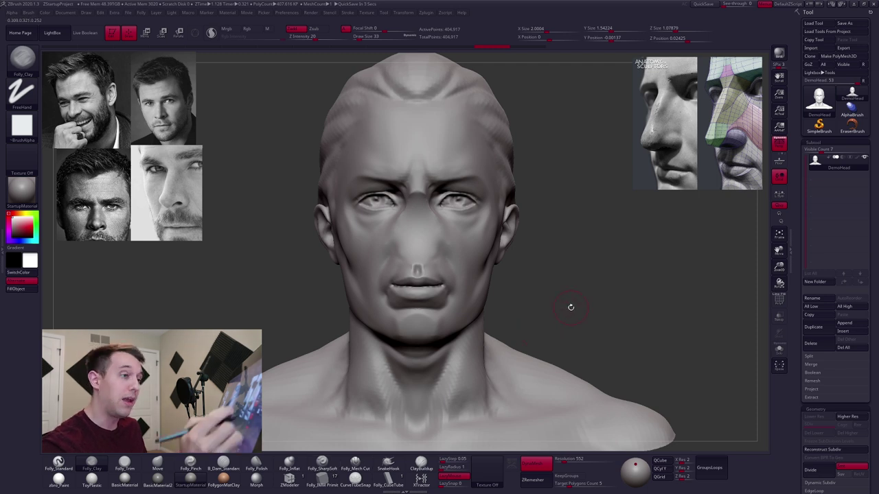
pyautogui.hotkey('ctrl', 'f')
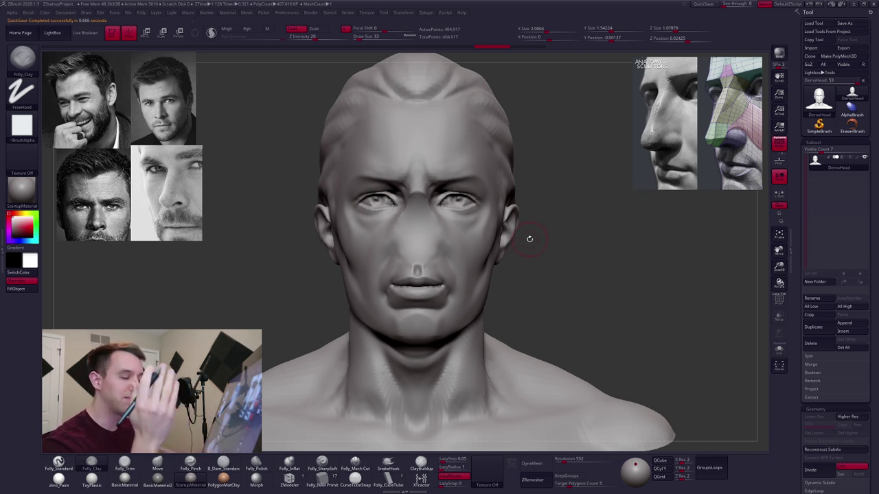
pyautogui.keyDown('alt'); pyautogui.moveTo(633, 330); pyautogui.dragTo(645, 326); pyautogui.keyUp('alt')
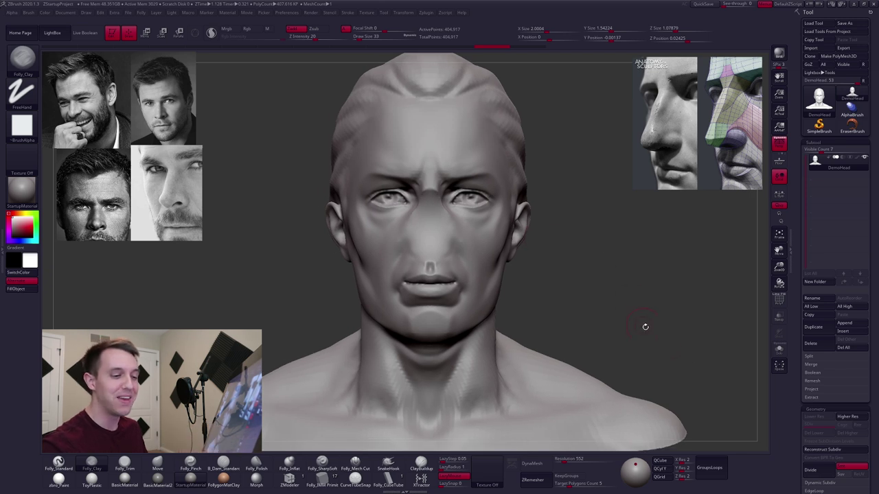
# Browse the primitive meshes available in the Folly_IMM Primitives insert brush
pyautogui.click(327, 482)
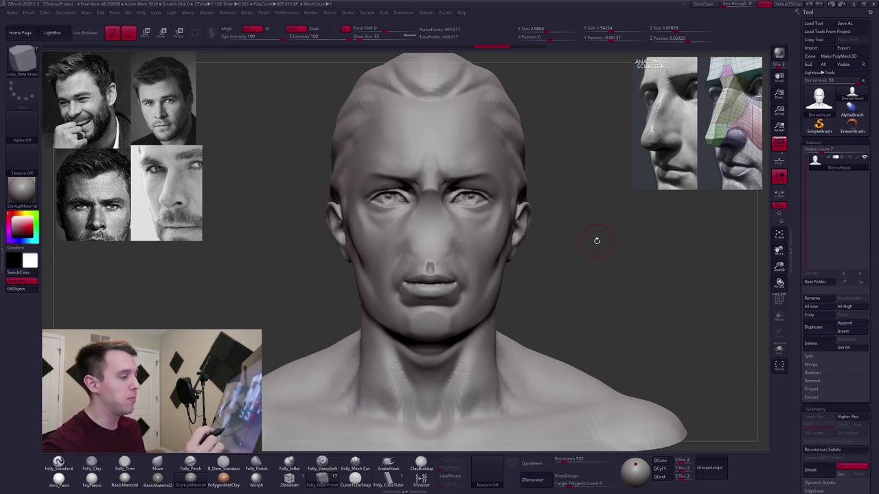
pyautogui.press('m')
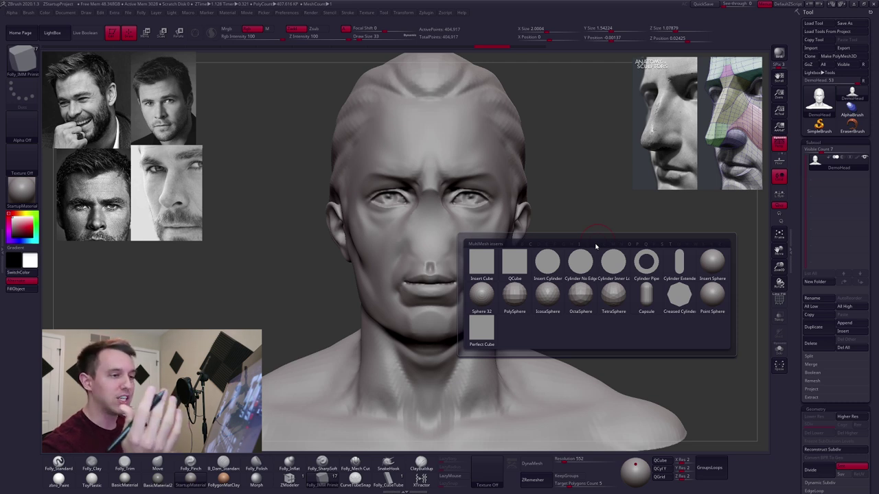
# Duplicate the DemoHead subtool and initialize the copy as a QCube with X, Y and Z resolution of 1
pyautogui.click(816, 327)
pyautogui.moveTo(800, 298); pyautogui.dragTo(801, 195)
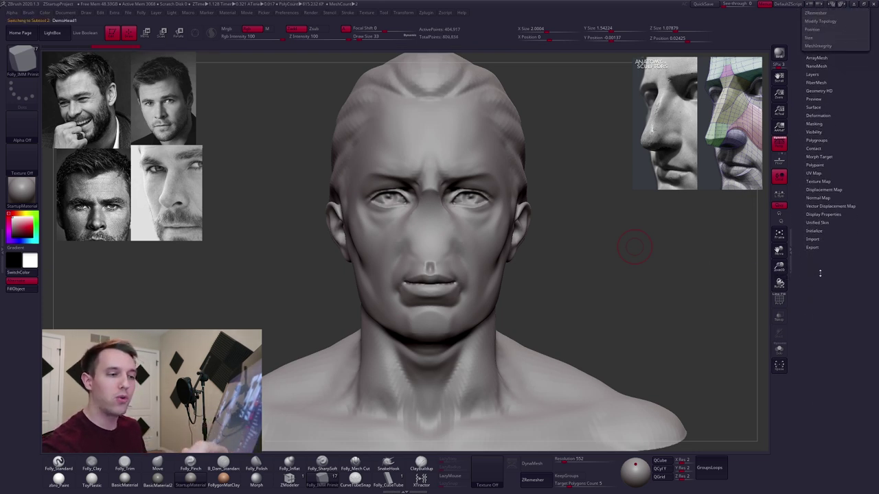
pyautogui.click(826, 230)
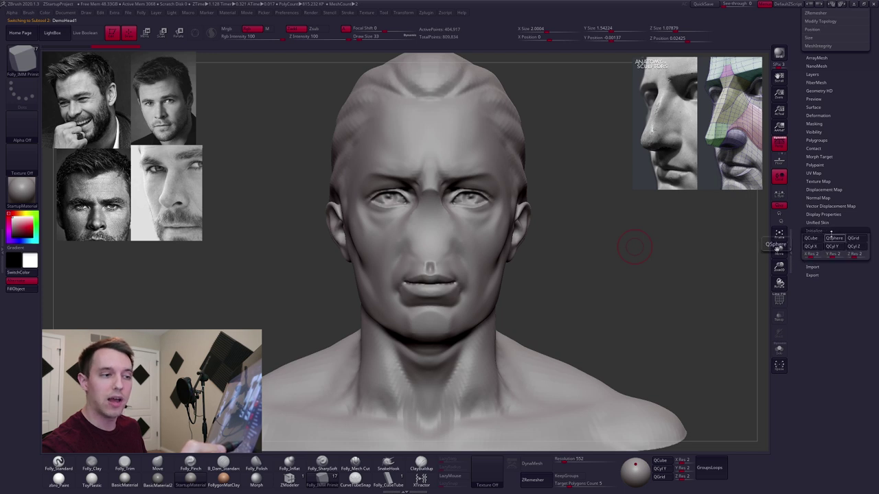
pyautogui.write('1')
pyautogui.press('Tab')
pyautogui.write('1')
pyautogui.press('Tab')
pyautogui.write('1')
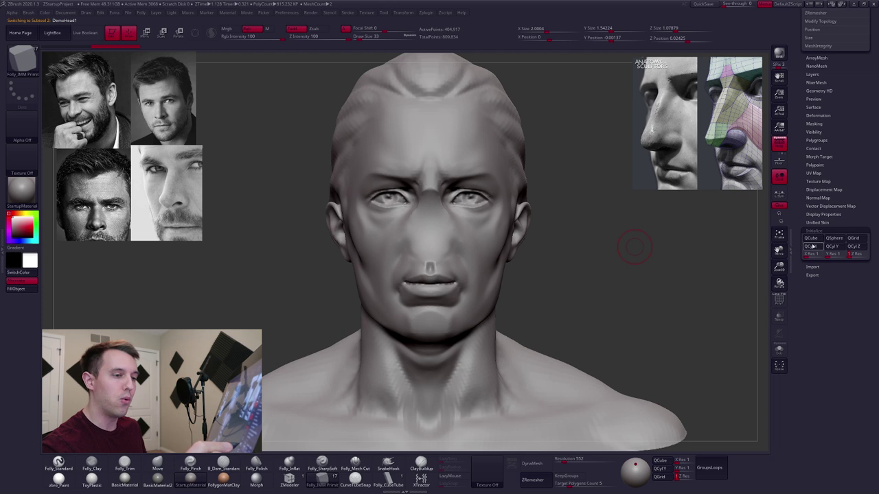
pyautogui.click(815, 242)
pyautogui.click(819, 230)
pyautogui.moveTo(823, 208); pyautogui.dragTo(828, 359)
# Reveal the cube inside the head with transparency in side profile, and bring up the Gizmo 3D on it
pyautogui.moveTo(645, 291)
pyautogui.keyDown('alt'); pyautogui.mouseDown()
pyautogui.moveTo(642, 308)
pyautogui.moveTo(633, 300)
pyautogui.mouseUp(); pyautogui.keyUp('alt')
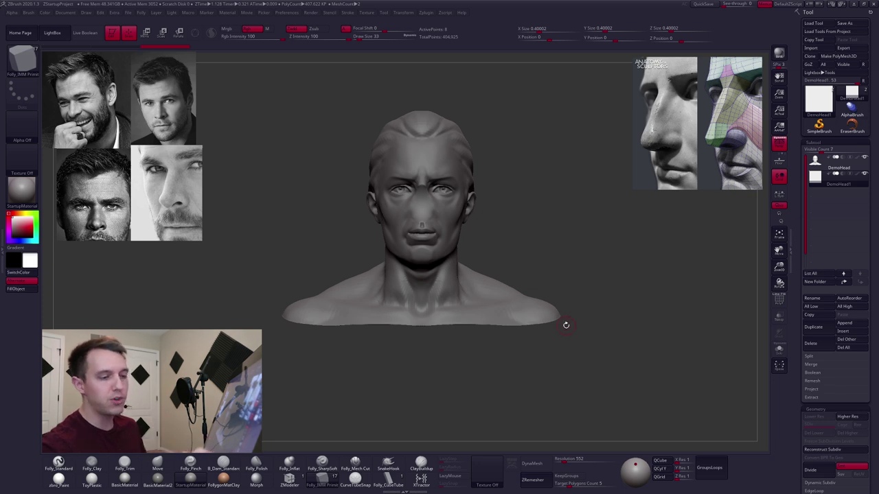
pyautogui.click(779, 316)
pyautogui.moveTo(497, 330); pyautogui.dragTo(592, 318)
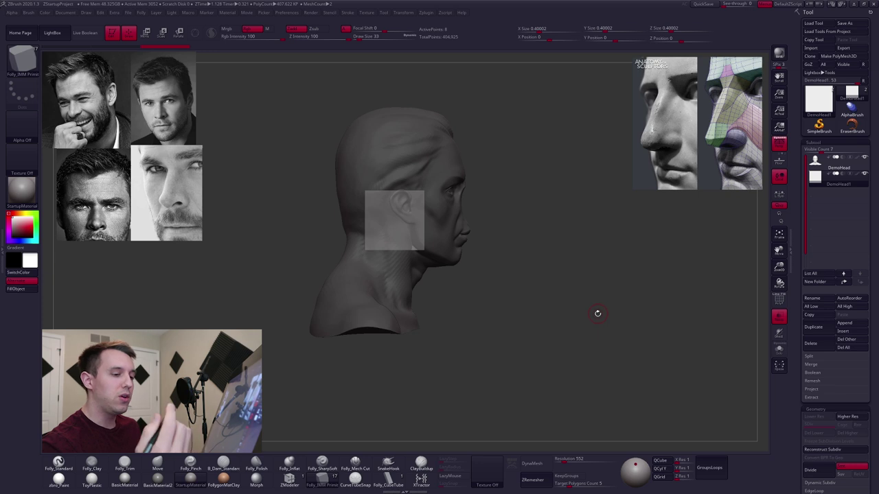
pyautogui.press('w')
pyautogui.moveTo(412, 218)
pyautogui.mouseDown()
pyautogui.moveTo(547, 206)
pyautogui.moveTo(390, 304)
pyautogui.moveTo(437, 298)
pyautogui.mouseUp()
pyautogui.click(196, 37)
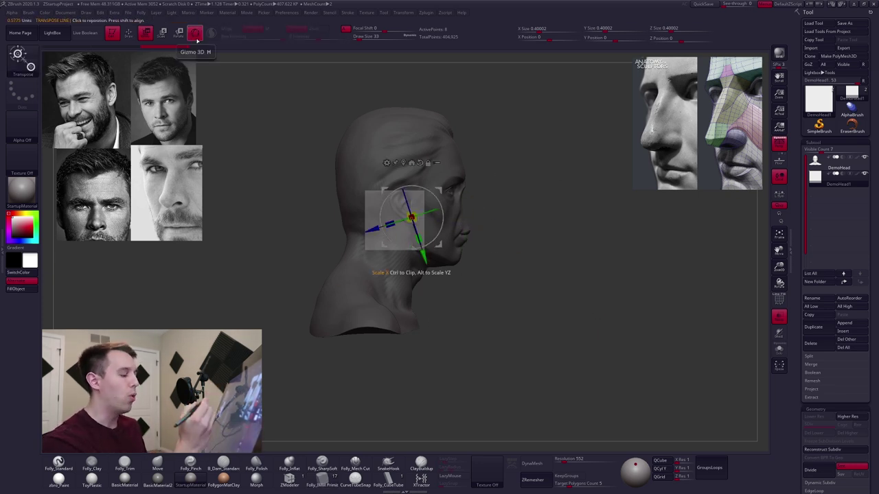
# Shrink the cube to about 0.175 units and place it where the nose was, with perspective and transparency off
pyautogui.moveTo(410, 217); pyautogui.dragTo(469, 219)
pyautogui.click(779, 147)
pyautogui.keyDown('ctrl'); pyautogui.moveTo(520, 189); pyautogui.dragTo(529, 245, button='right'); pyautogui.keyUp('ctrl')
pyautogui.moveTo(478, 214); pyautogui.dragTo(471, 219)
pyautogui.click(778, 316)
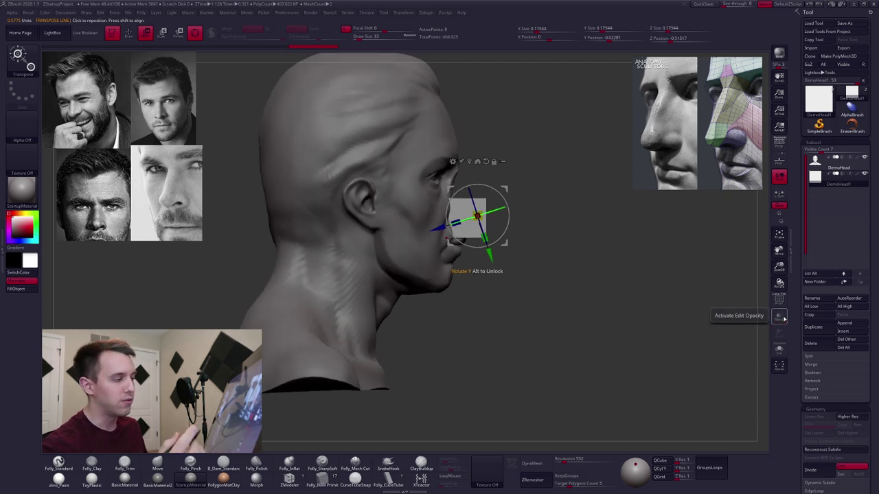
# Narrow the cube to about 0.08 units wide and reposition it against the nose area in side profile
pyautogui.moveTo(555, 309); pyautogui.dragTo(549, 282, button='right')
pyautogui.click(195, 34)
pyautogui.keyDown('alt'); pyautogui.moveTo(511, 231); pyautogui.dragTo(521, 226, button='right'); pyautogui.keyUp('alt')
pyautogui.moveTo(533, 229)
pyautogui.keyDown('shift'); pyautogui.mouseDown()
pyautogui.moveTo(599, 229)
pyautogui.moveTo(550, 231)
pyautogui.moveTo(511, 263)
pyautogui.moveTo(511, 282)
pyautogui.moveTo(512, 234)
pyautogui.mouseUp(); pyautogui.keyUp('shift')
pyautogui.moveTo(635, 266); pyautogui.dragTo(596, 300)
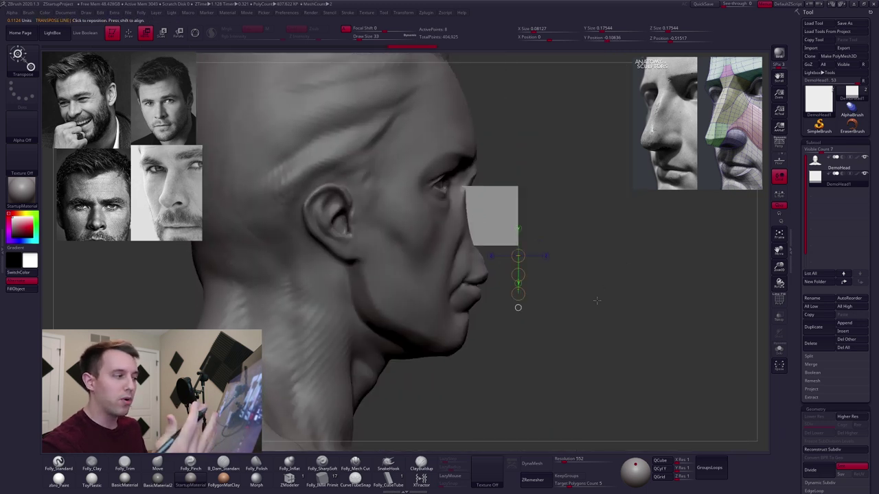
# Tilt the cube to follow the slope of the nose and thin its depth, checking it in isolation
pyautogui.press('r')
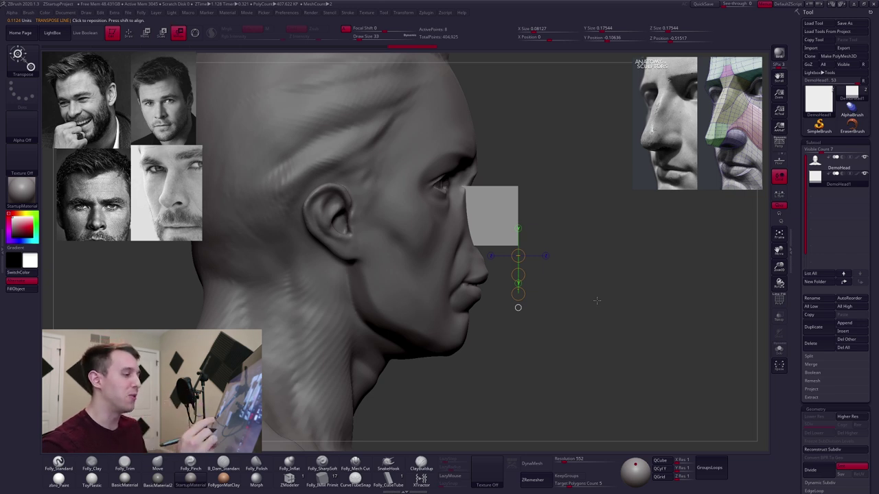
pyautogui.moveTo(507, 246)
pyautogui.keyDown('shift'); pyautogui.mouseDown()
pyautogui.moveTo(508, 162)
pyautogui.moveTo(488, 148)
pyautogui.mouseUp(); pyautogui.keyUp('shift')
pyautogui.hotkey('alt', 's')
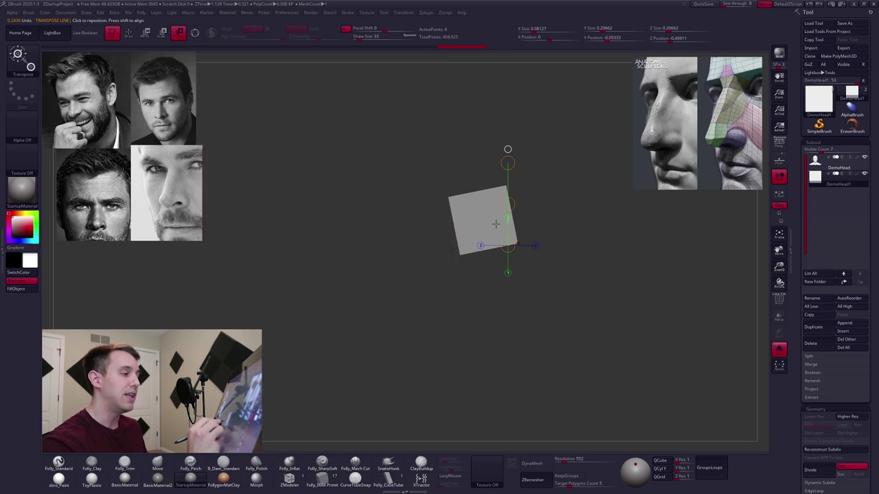
pyautogui.hotkey('alt', 's')
pyautogui.hotkey('alt', 's')
pyautogui.moveTo(517, 244)
pyautogui.mouseDown()
pyautogui.moveTo(459, 255)
pyautogui.moveTo(490, 249)
pyautogui.moveTo(471, 254)
pyautogui.mouseUp()
pyautogui.press('w')
pyautogui.hotkey('alt', 's')
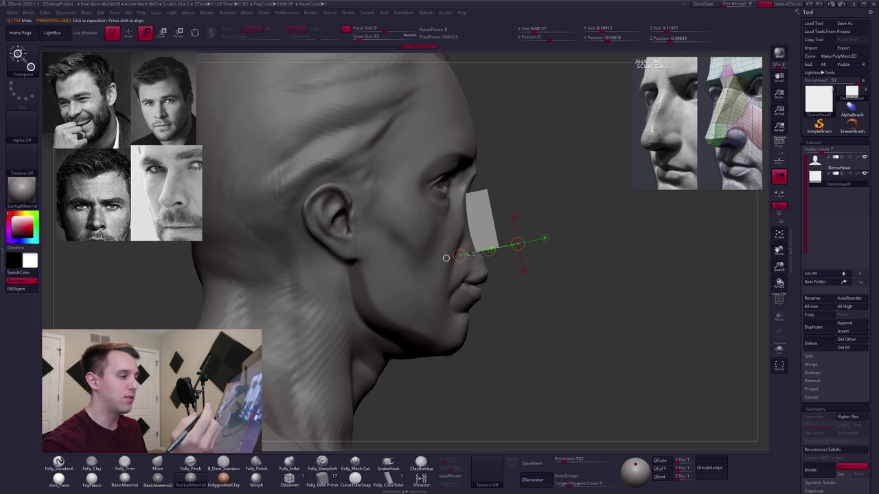
# Select the Move brush, view the block from the front and side, and lay a Transpose line along its isolated front edge
pyautogui.press('q')
pyautogui.moveTo(551, 313)
pyautogui.mouseDown()
pyautogui.moveTo(519, 314)
pyautogui.moveTo(494, 297)
pyautogui.moveTo(568, 286)
pyautogui.mouseUp()
pyautogui.press('b')
pyautogui.press('m')
pyautogui.press('v')
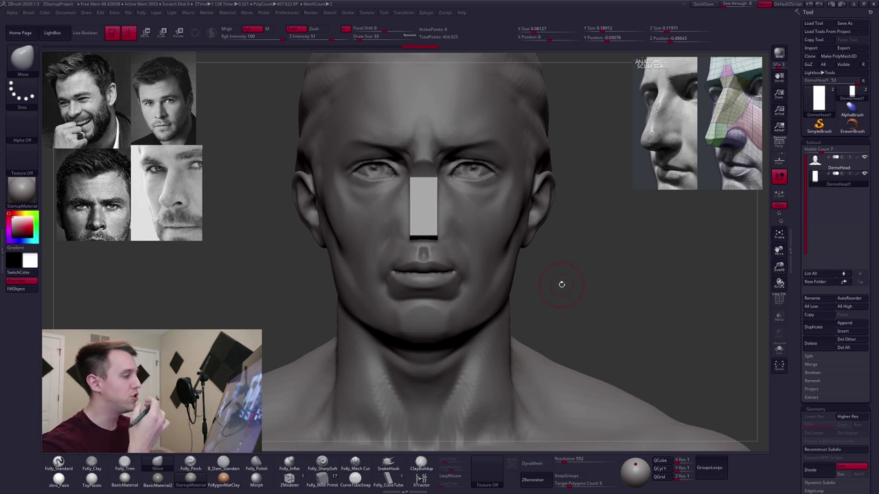
pyautogui.keyDown('ctrl'); pyautogui.moveTo(437, 180); pyautogui.dragTo(419, 202, button='right'); pyautogui.keyUp('ctrl')
pyautogui.moveTo(418, 203); pyautogui.dragTo(509, 298)
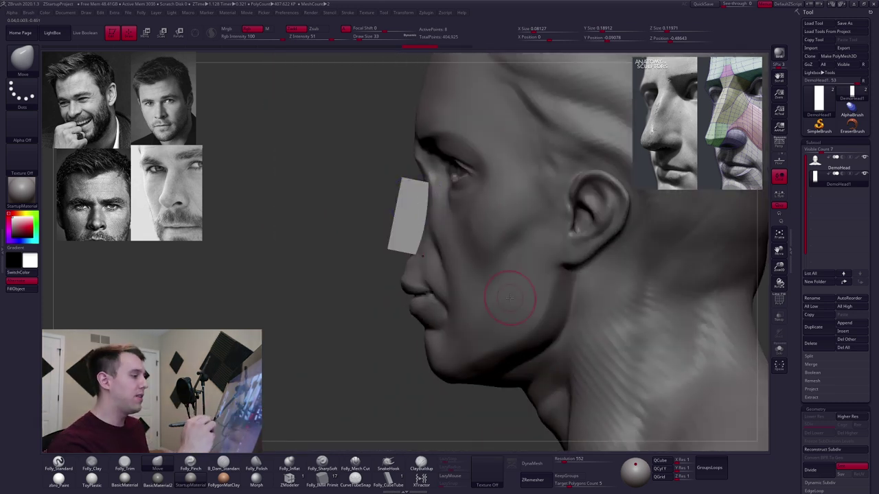
pyautogui.hotkey('alt', 's')
pyautogui.press('w')
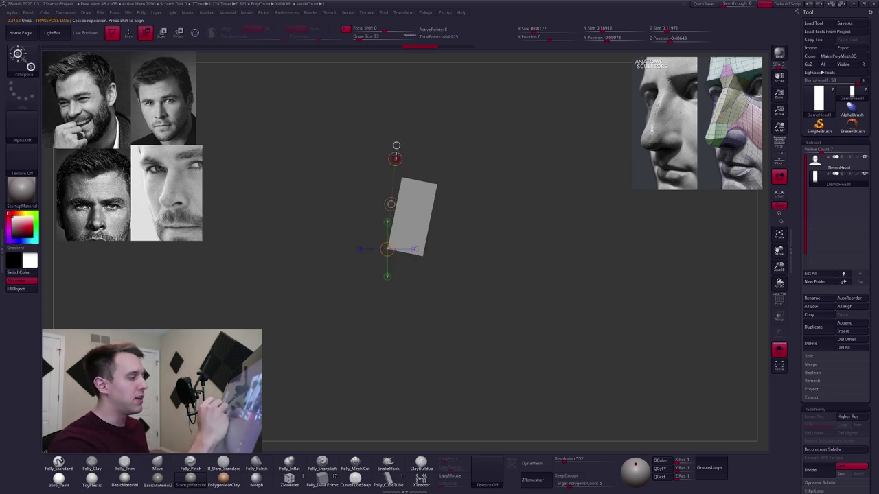
pyautogui.moveTo(396, 158); pyautogui.dragTo(393, 132)
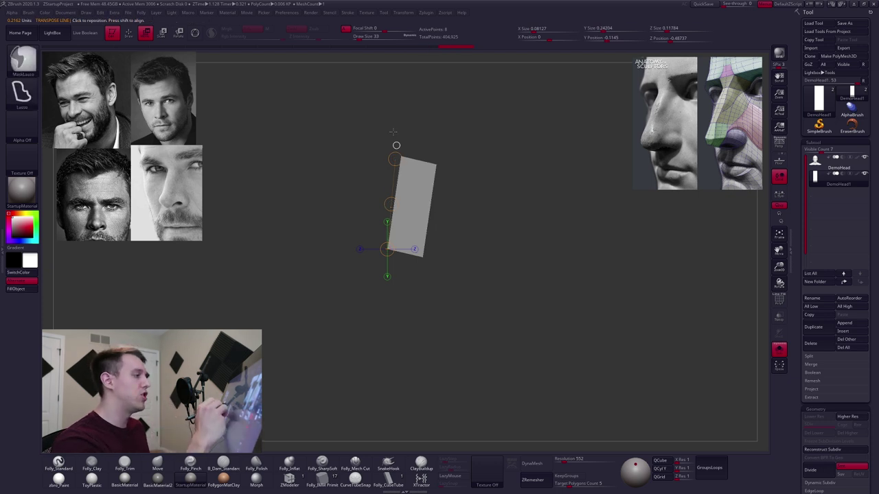
pyautogui.hotkey('ctrl', 'z')
pyautogui.moveTo(395, 159); pyautogui.dragTo(423, 133)
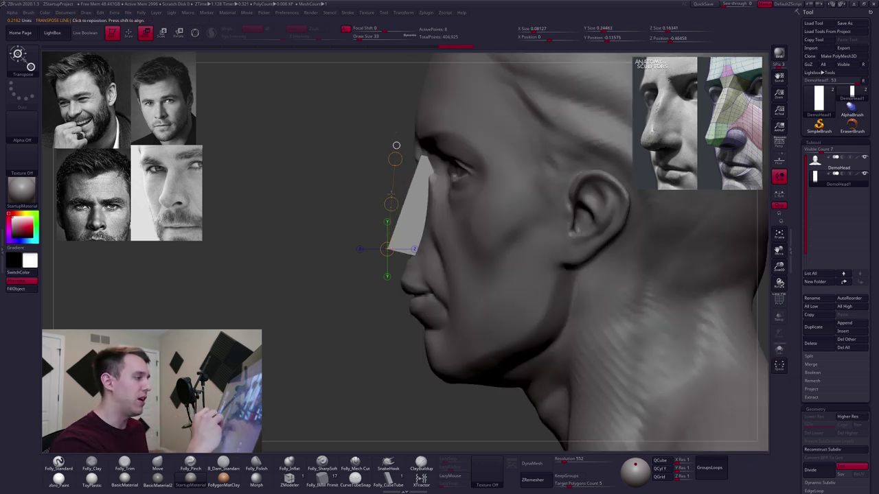
pyautogui.hotkey('ctrl', 'z')
# Stretch the block's upper end up and slightly back to meet the brow, using the Transpose line
pyautogui.moveTo(394, 160); pyautogui.dragTo(411, 131)
pyautogui.press('q')
pyautogui.moveTo(432, 211)
pyautogui.mouseDown(button='right')
pyautogui.moveTo(467, 234)
pyautogui.moveTo(521, 242)
pyautogui.mouseUp(button='right')
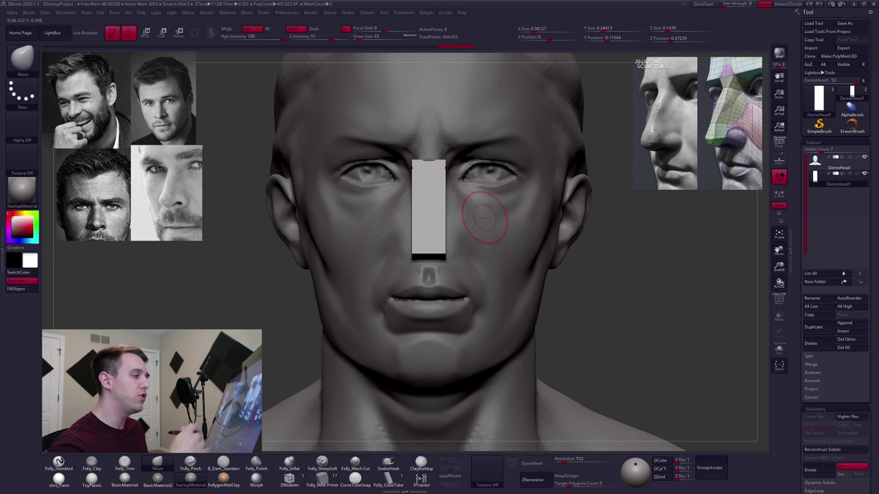
# Taper the block with the Move brush by pulling its front corners inward and slightly widening its base at the face
pyautogui.moveTo(445, 167); pyautogui.dragTo(434, 164)
pyautogui.moveTo(445, 252); pyautogui.dragTo(438, 252)
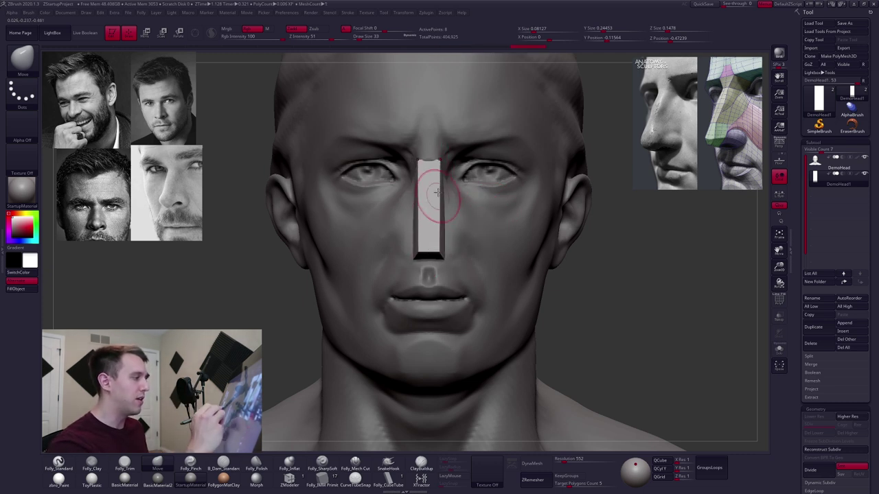
pyautogui.moveTo(438, 165); pyautogui.dragTo(435, 166)
pyautogui.moveTo(472, 268); pyautogui.dragTo(451, 264, button='right')
pyautogui.moveTo(440, 258); pyautogui.dragTo(443, 260)
# Examine the nose block's planes in three-quarter view, alternating between the isolated block and the whole head
pyautogui.hotkey('alt', 's')
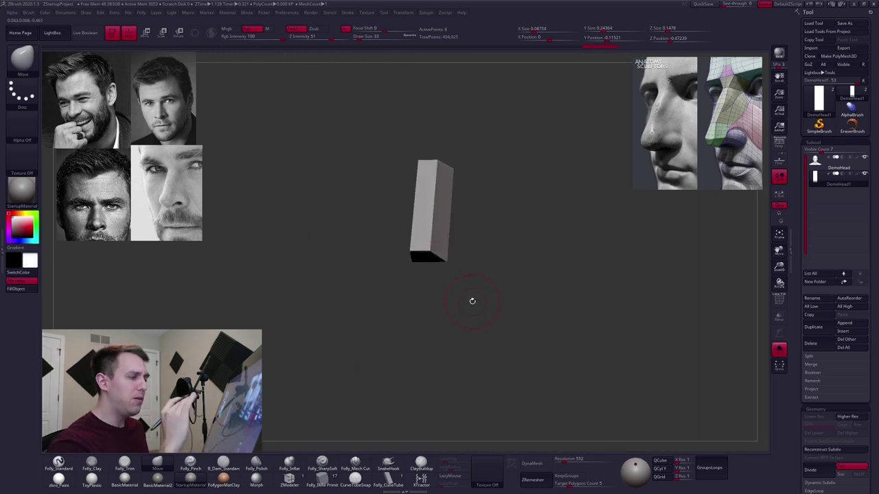
pyautogui.moveTo(473, 301); pyautogui.dragTo(504, 308, button='right')
pyautogui.hotkey('alt', 's')
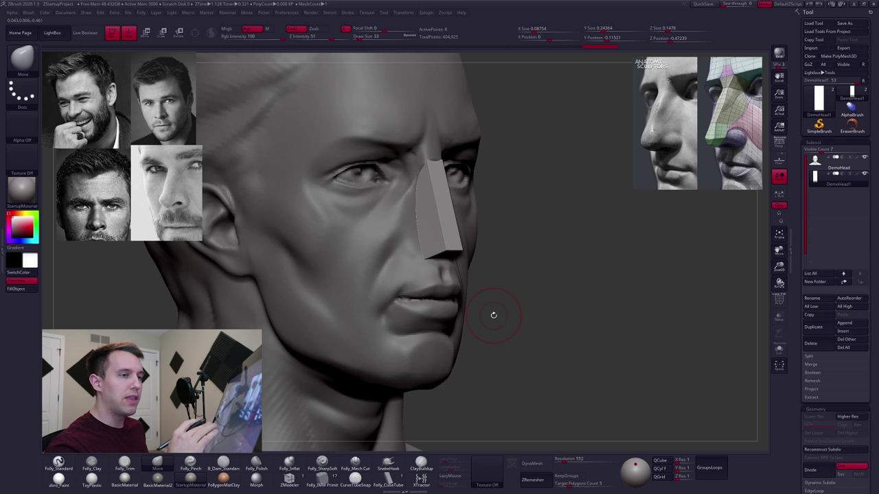
pyautogui.moveTo(493, 314); pyautogui.dragTo(546, 295, button='right')
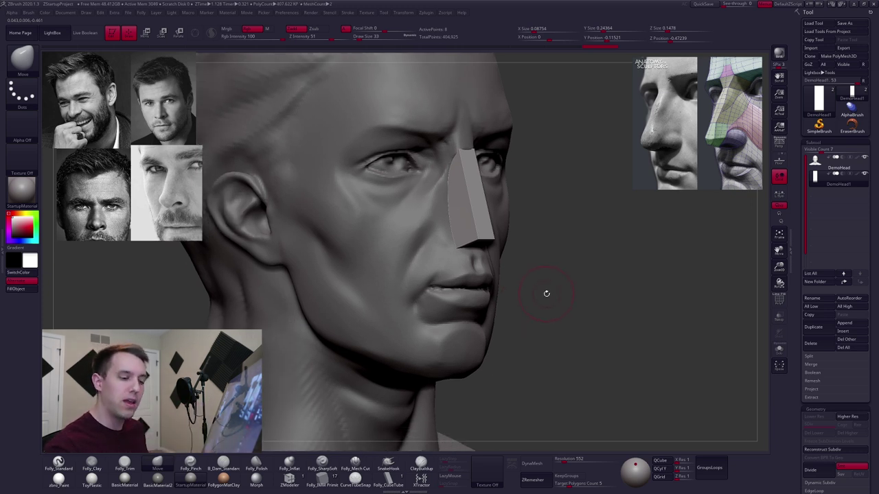
pyautogui.click(779, 350)
pyautogui.click(780, 350)
pyautogui.click(779, 350)
pyautogui.click(779, 350)
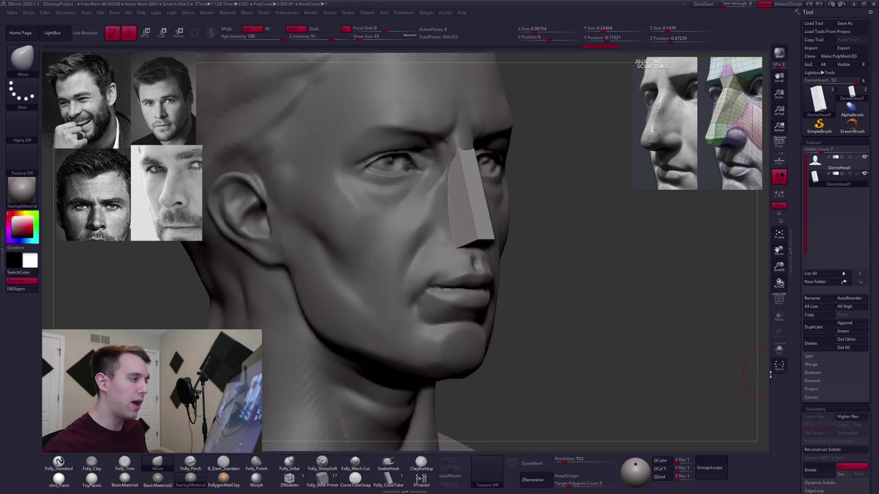
pyautogui.hotkey('alt', 's')
pyautogui.hotkey('alt', 's')
pyautogui.hotkey('alt', 's')
pyautogui.hotkey('alt', 's')
# Refine the block's lower and upper front corners from the front, and check its shape from below in isolation
pyautogui.keyDown('shift'); pyautogui.moveTo(530, 293); pyautogui.dragTo(525, 298); pyautogui.keyUp('shift')
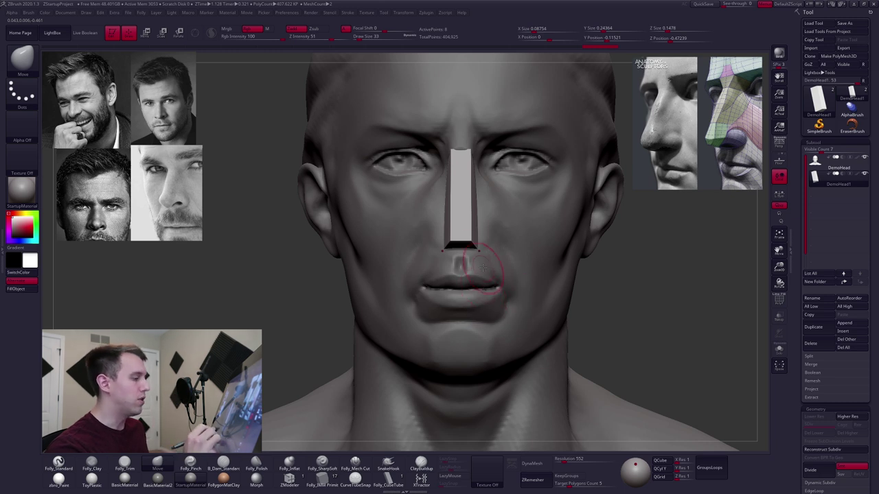
pyautogui.moveTo(475, 248); pyautogui.dragTo(475, 246)
pyautogui.moveTo(471, 150); pyautogui.dragTo(470, 149)
pyautogui.moveTo(468, 225); pyautogui.dragTo(473, 184, button='right')
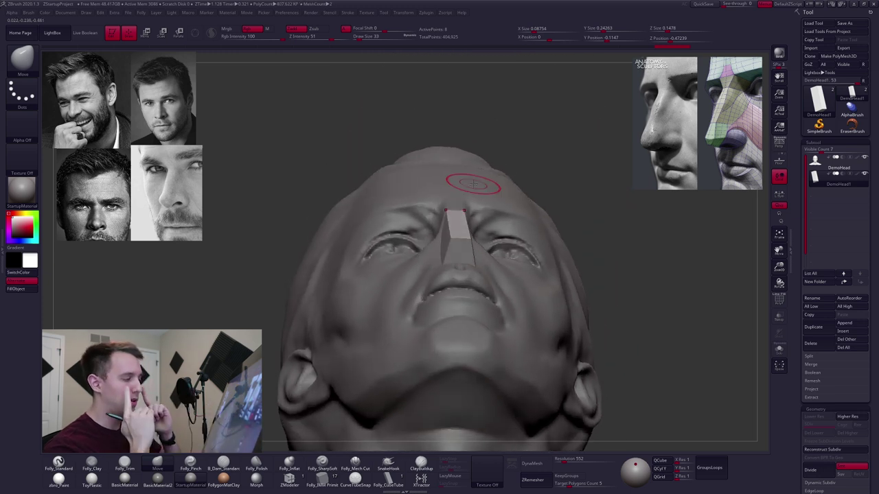
pyautogui.moveTo(462, 254); pyautogui.dragTo(468, 232, button='right')
pyautogui.hotkey('ctrl', 'shift', 's')
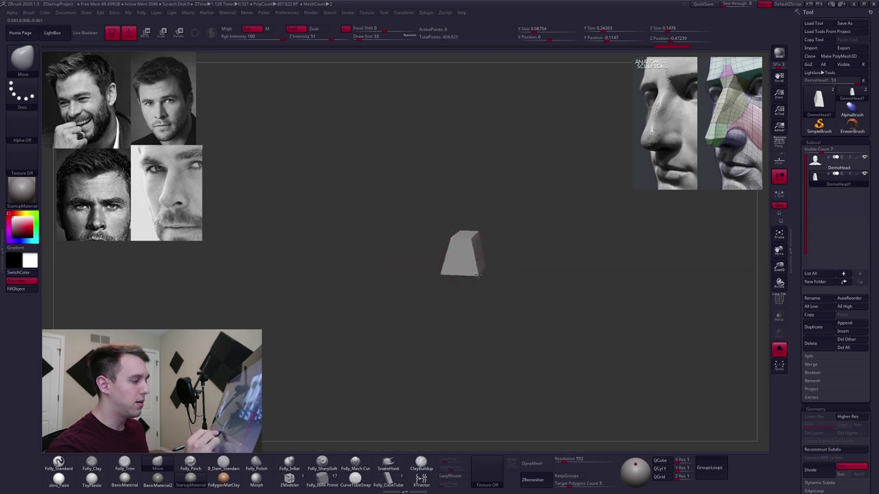
# Widen the nose block's lower back corners slightly and pull its lower front tip forward in profile with the Move brush
pyautogui.moveTo(483, 274); pyautogui.dragTo(487, 274)
pyautogui.moveTo(487, 275); pyautogui.dragTo(471, 251, button='right')
pyautogui.hotkey('ctrl', 'shift', 's')
pyautogui.moveTo(471, 233); pyautogui.dragTo(472, 235)
pyautogui.moveTo(474, 243); pyautogui.dragTo(437, 257, button='right')
pyautogui.moveTo(478, 239); pyautogui.dragTo(471, 235)
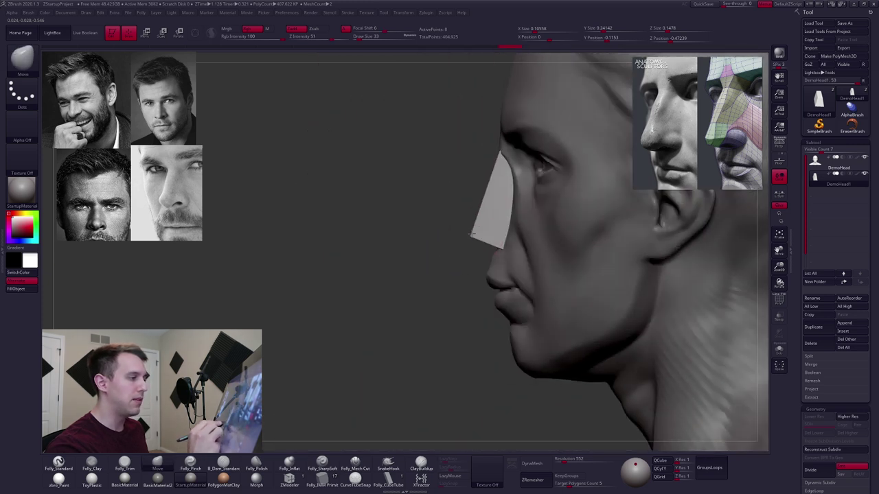
pyautogui.moveTo(492, 256); pyautogui.dragTo(524, 247, button='right')
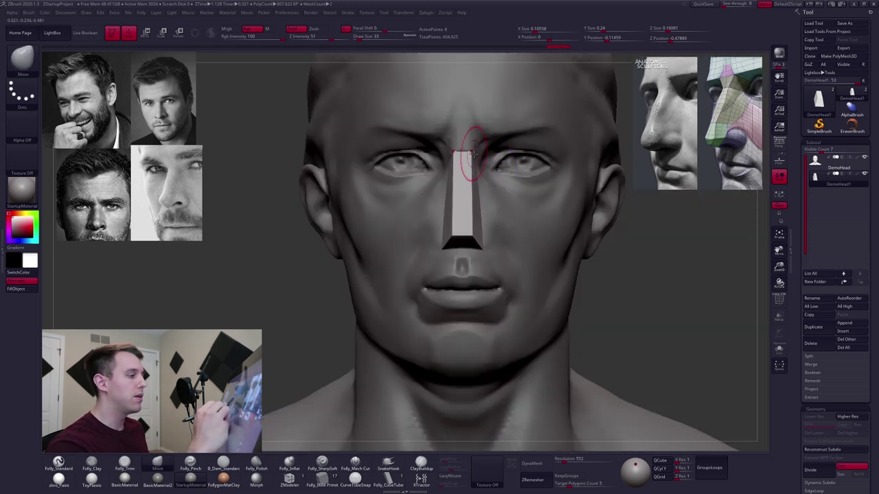
# Isolate the nose block, narrow its upper back corners with the Move brush, and bring the head back into view
pyautogui.hotkey('alt', 's')
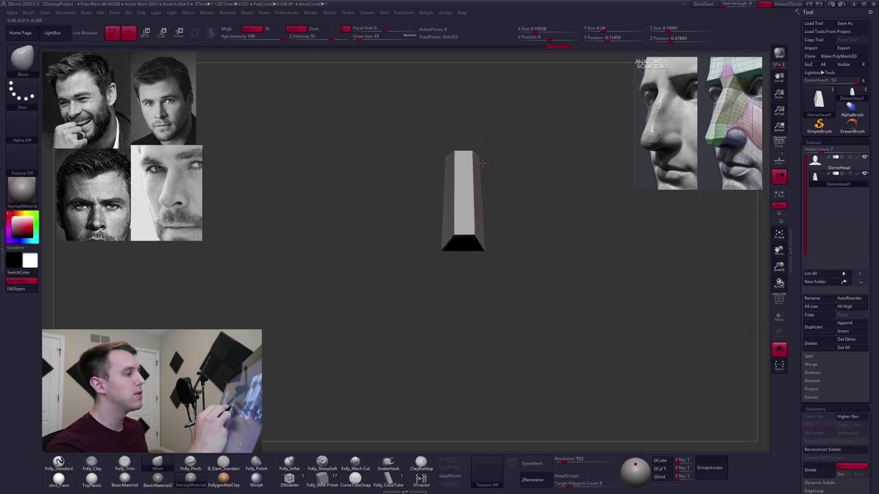
pyautogui.keyDown('shift'); pyautogui.moveTo(482, 162); pyautogui.dragTo(415, 186, button='right'); pyautogui.keyUp('shift')
pyautogui.moveTo(479, 165); pyautogui.dragTo(472, 166)
pyautogui.keyDown('shift'); pyautogui.moveTo(469, 172); pyautogui.dragTo(527, 186, button='right'); pyautogui.keyUp('shift')
pyautogui.hotkey('alt', 's')
# Turn on perspective and make a small Move brush correction to the nose block's shape in profile
pyautogui.moveTo(506, 240); pyautogui.dragTo(567, 323, button='right')
pyautogui.moveTo(573, 291); pyautogui.dragTo(655, 215, button='right')
pyautogui.click(780, 148)
pyautogui.moveTo(549, 250); pyautogui.dragTo(569, 260, button='right')
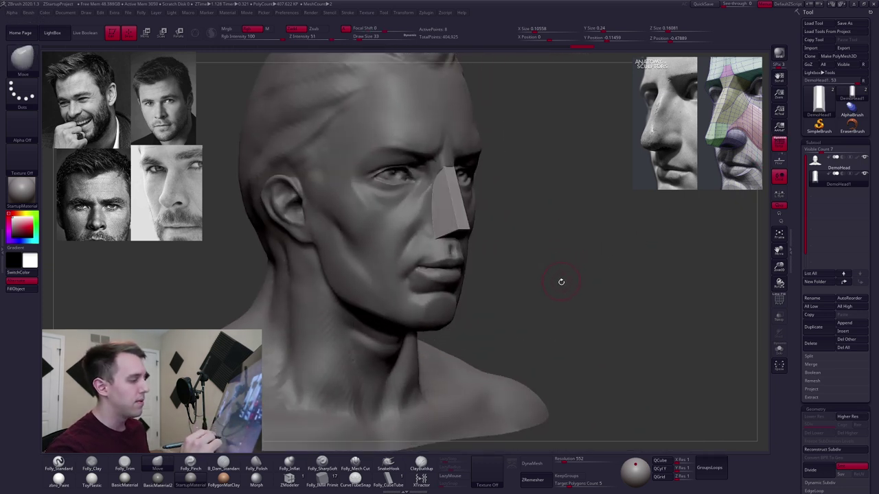
pyautogui.moveTo(554, 280); pyautogui.dragTo(554, 269, button='right')
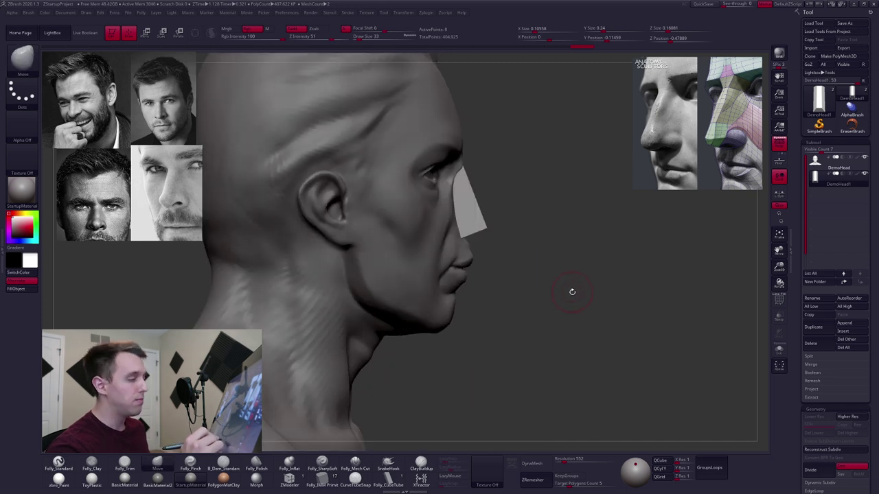
pyautogui.press('space')
pyautogui.moveTo(482, 228)
pyautogui.mouseDown()
pyautogui.moveTo(502, 228)
pyautogui.moveTo(483, 230)
pyautogui.mouseUp()
# Check the nose block from the front with and without perspective distortion, leaving perspective off
pyautogui.press('space')
pyautogui.moveTo(484, 232)
pyautogui.mouseDown(button='right')
pyautogui.moveTo(453, 240)
pyautogui.moveTo(561, 245)
pyautogui.mouseUp(button='right')
pyautogui.keyDown('alt'); pyautogui.moveTo(564, 243); pyautogui.dragTo(578, 244); pyautogui.keyUp('alt')
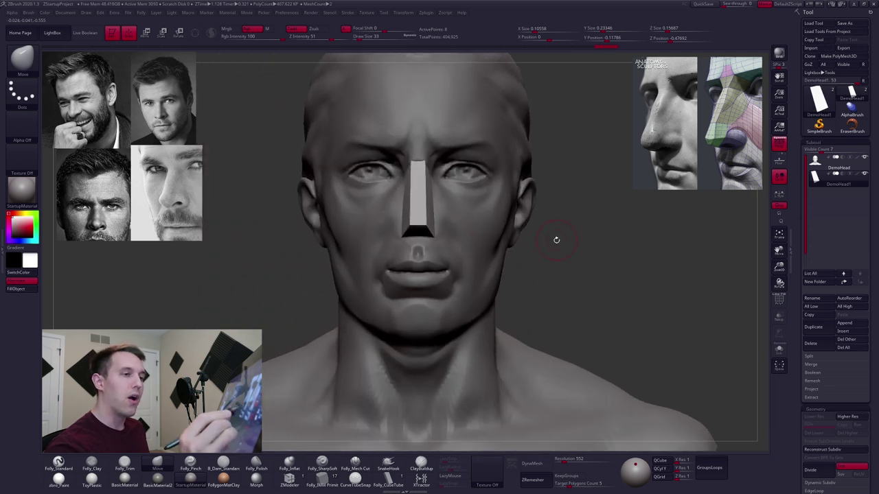
pyautogui.click(779, 148)
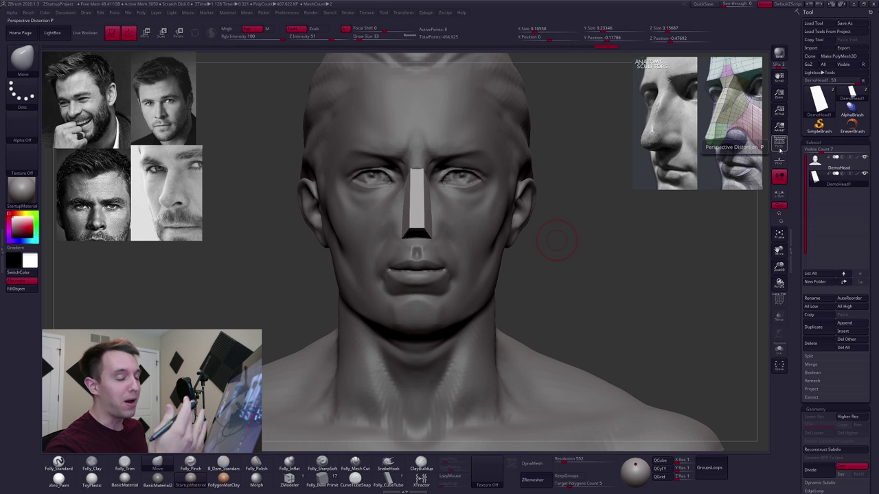
pyautogui.moveTo(589, 261); pyautogui.dragTo(593, 258)
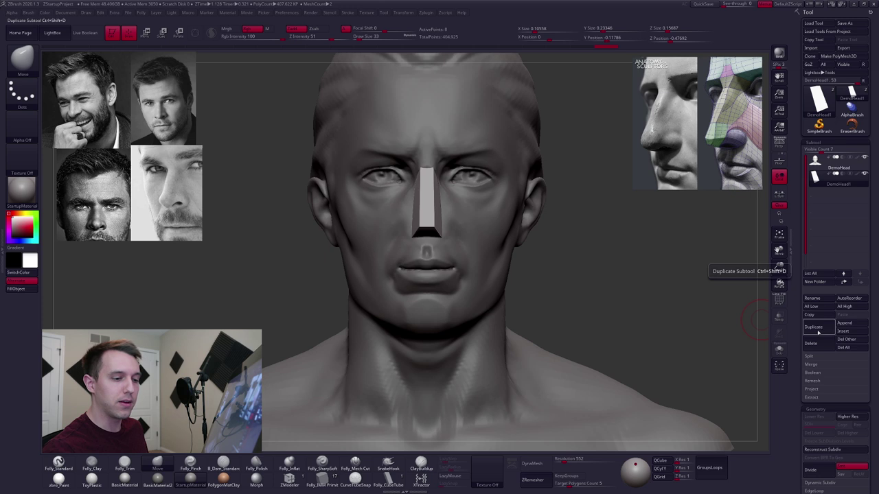
# Duplicate the nose block subtool and insert a mirrored pair of spheres at its lower sides with the IMM primitives brush
pyautogui.click(818, 330)
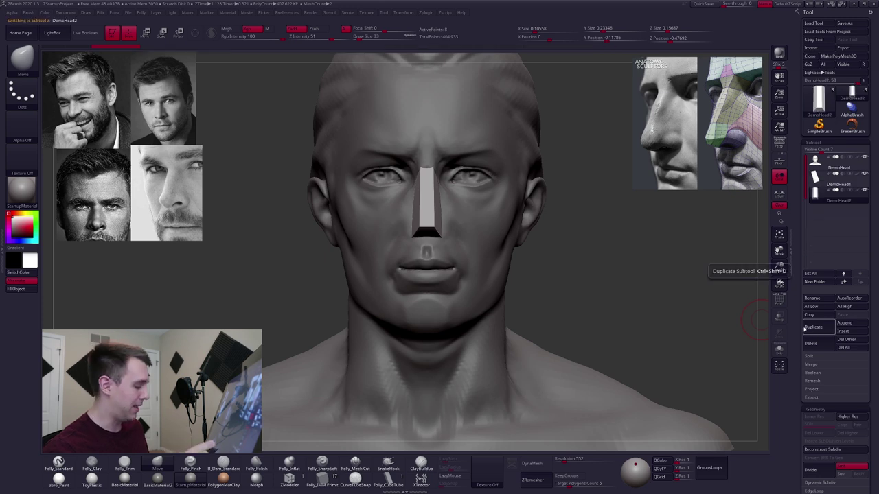
pyautogui.click(322, 478)
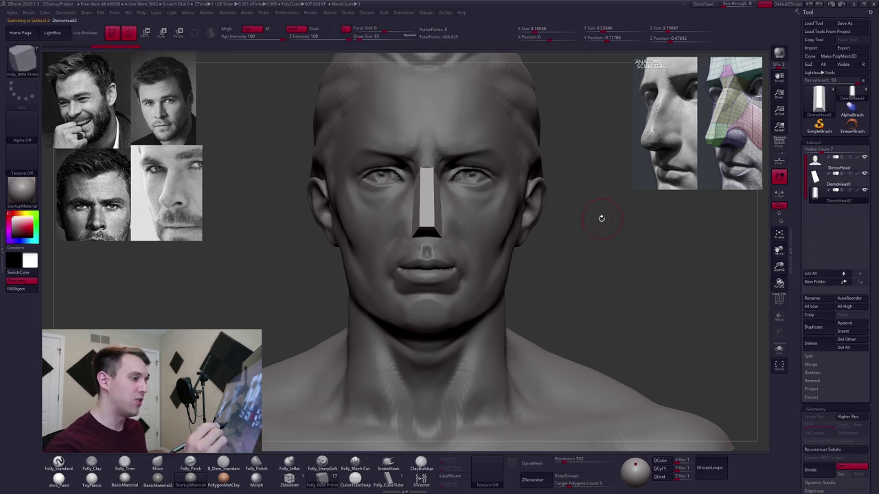
pyautogui.press('m')
pyautogui.click(714, 238)
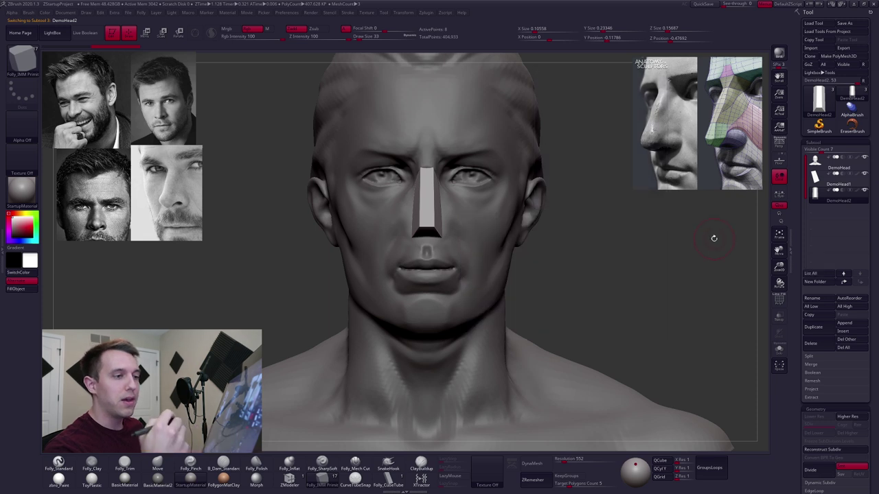
pyautogui.moveTo(485, 296); pyautogui.dragTo(391, 295, button='right')
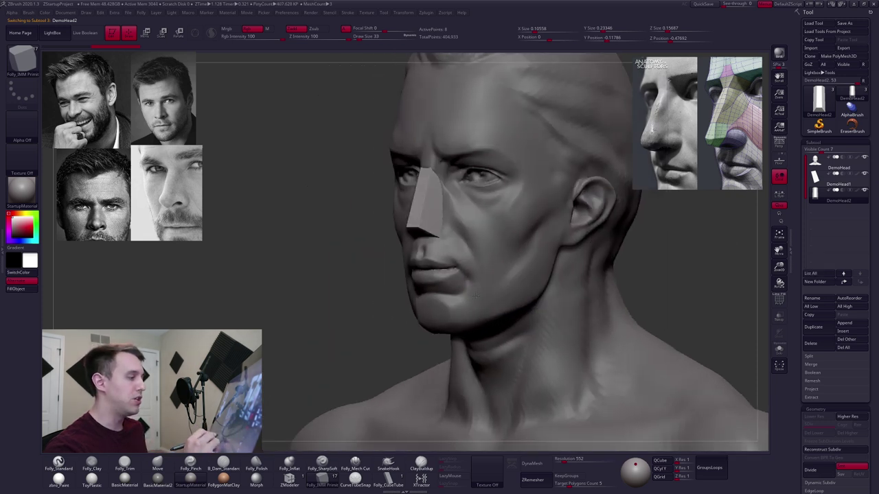
pyautogui.keyDown('ctrl'); pyautogui.moveTo(435, 232); pyautogui.dragTo(437, 292, button='right'); pyautogui.keyUp('ctrl')
pyautogui.moveTo(443, 232); pyautogui.dragTo(446, 250)
pyautogui.moveTo(459, 251); pyautogui.dragTo(505, 249, button='right')
# Reposition the inserted spheres against the lower sides of the nose block and display the polyframe
pyautogui.press('w')
pyautogui.moveTo(461, 237)
pyautogui.mouseDown()
pyautogui.moveTo(499, 236)
pyautogui.moveTo(466, 238)
pyautogui.mouseUp()
pyautogui.press('q')
pyautogui.moveTo(453, 265); pyautogui.dragTo(417, 257, button='right')
pyautogui.hotkey('shift', 'f')
# Isolate the spheres by polygroup and delete the hidden duplicate of the nose block from their subtool
pyautogui.hotkey('ctrl', 'shift')
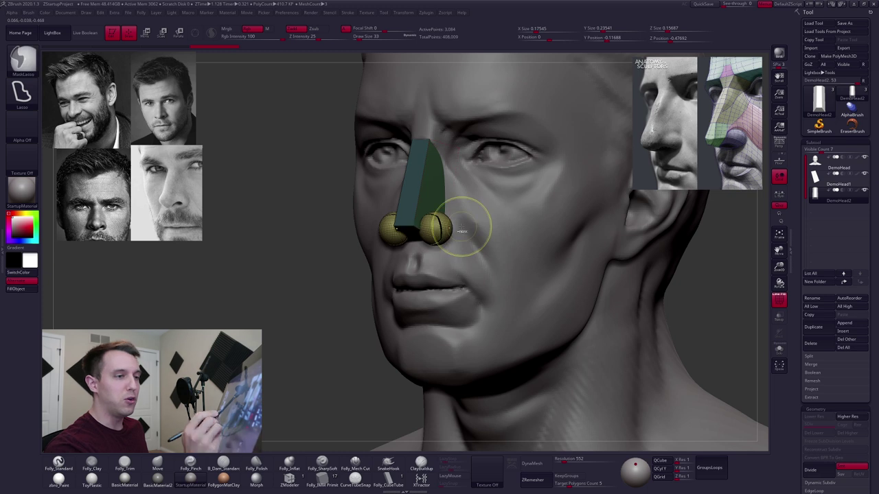
pyautogui.keyDown('ctrl'); pyautogui.keyDown('shift'); pyautogui.click(443, 230); pyautogui.keyUp('shift'); pyautogui.keyUp('ctrl')
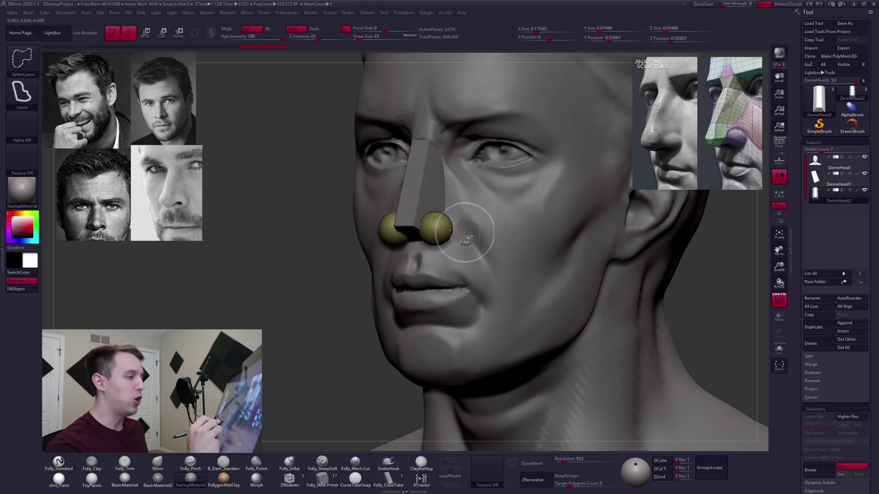
pyautogui.hotkey('ctrl', 'shift', 'f')
pyautogui.click(523, 234)
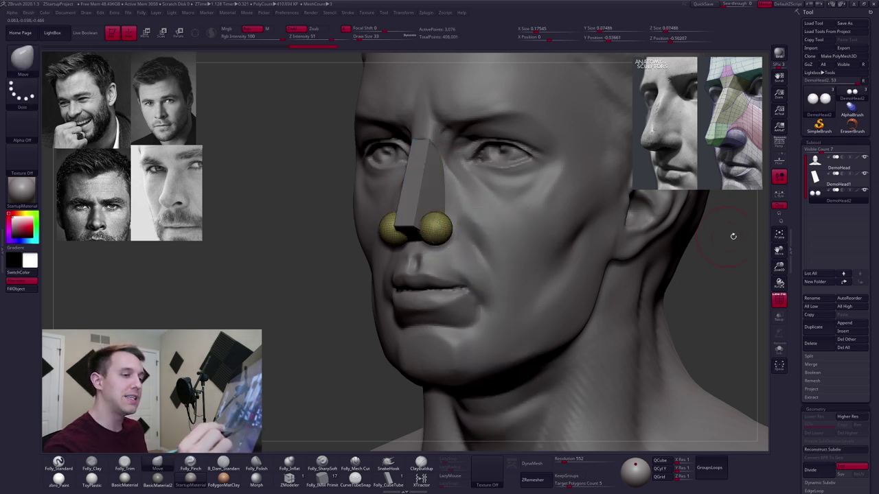
# Examine the subtool Split options and the Modify Topology options for deleting hidden geometry
pyautogui.moveTo(805, 339); pyautogui.dragTo(804, 220)
pyautogui.scroll(-3, 805, 221)
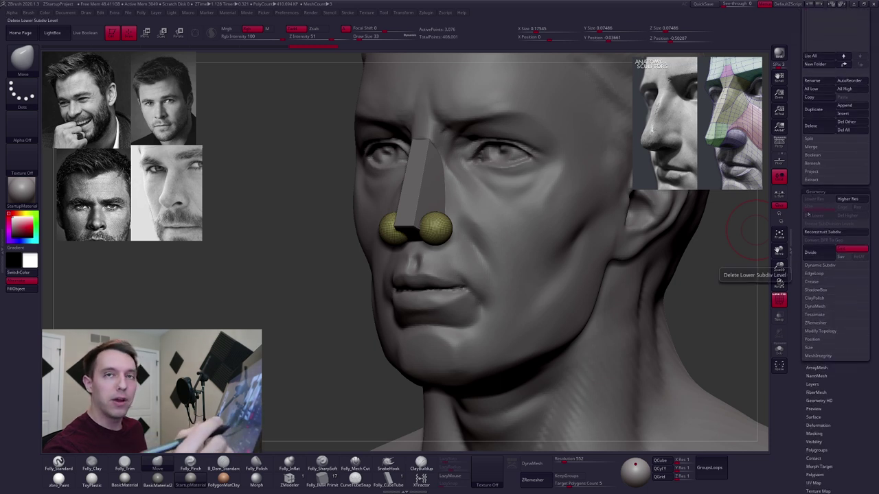
pyautogui.click(827, 139)
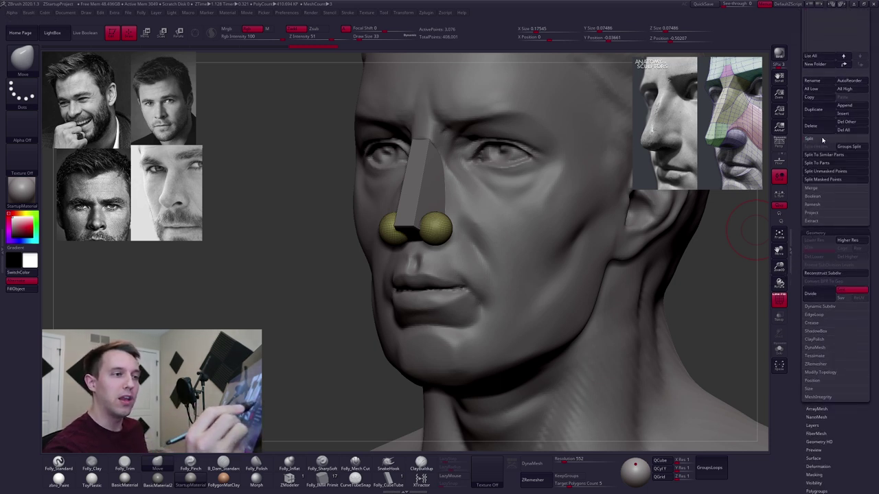
pyautogui.scroll(-3, 807, 199)
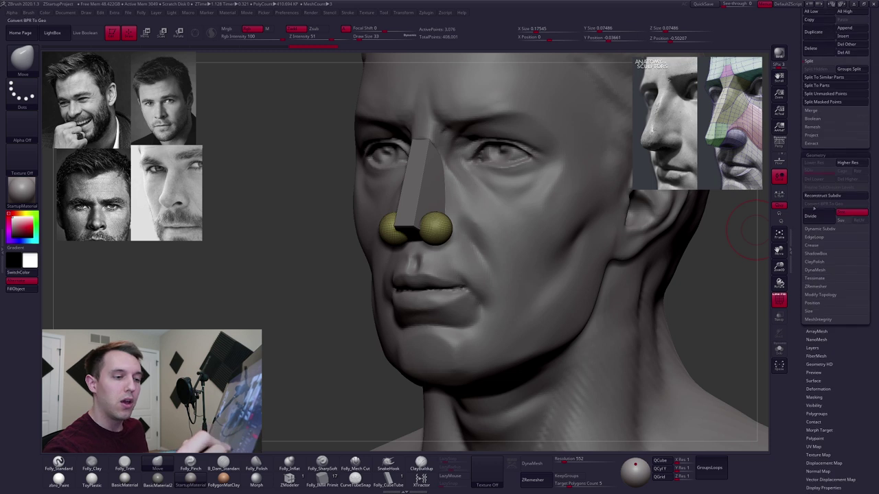
pyautogui.click(823, 297)
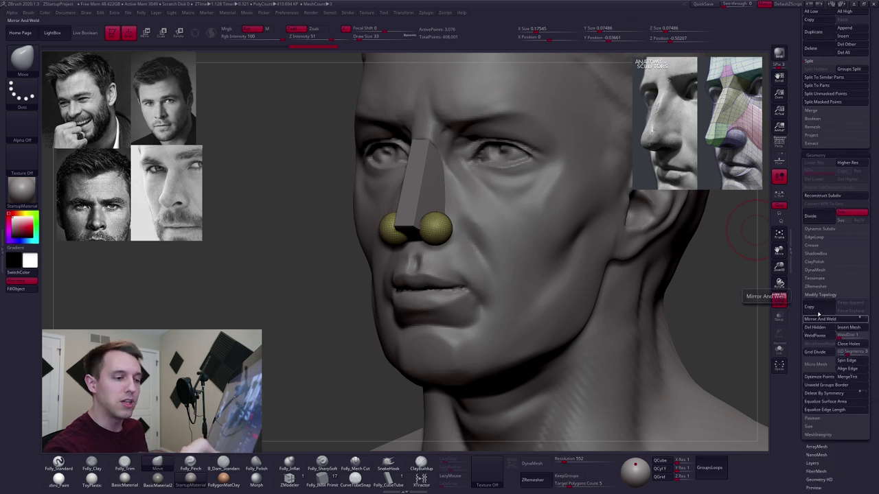
pyautogui.click(817, 294)
pyautogui.scroll(10, 801, 260)
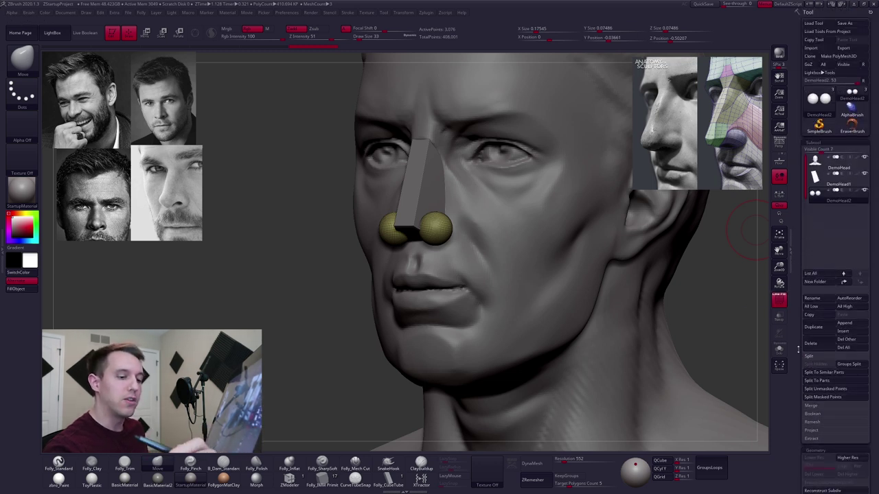
pyautogui.click(817, 358)
# Squash and stretch the spheres into elongated nostril wings with the Move brush, running back toward the cheeks
pyautogui.moveTo(451, 242); pyautogui.dragTo(440, 234, button='right')
pyautogui.rightClick(441, 234)
pyautogui.moveTo(461, 236); pyautogui.dragTo(420, 228)
pyautogui.rightClick(453, 236)
pyautogui.press('shift')
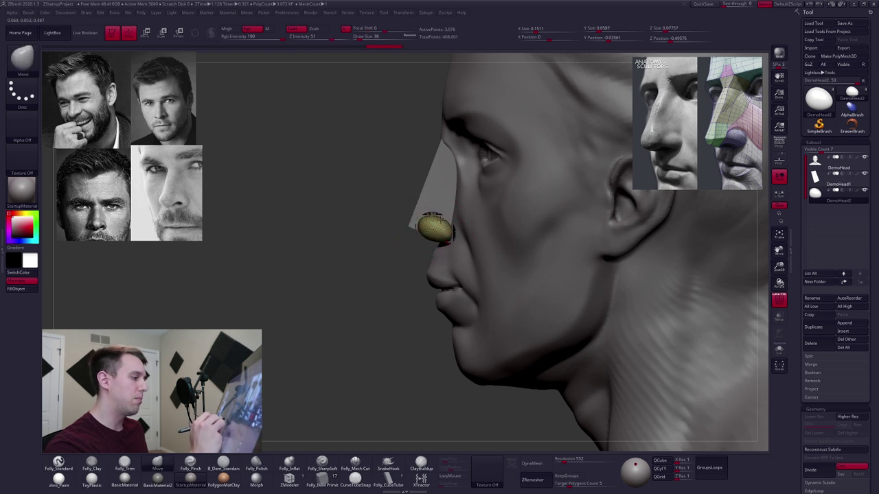
pyautogui.moveTo(441, 232); pyautogui.dragTo(462, 232, button='right')
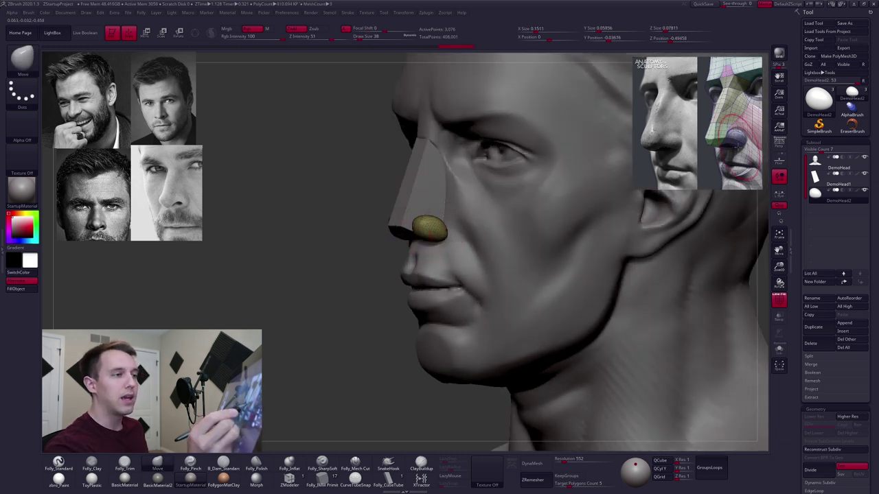
# Refine the nostril wings from below with the Move brush, angling their back ends outward, and hide the polyframe
pyautogui.moveTo(431, 235)
pyautogui.mouseDown(button='right')
pyautogui.moveTo(453, 234)
pyautogui.moveTo(448, 217)
pyautogui.moveTo(428, 237)
pyautogui.mouseUp(button='right')
pyautogui.moveTo(435, 240); pyautogui.dragTo(439, 243)
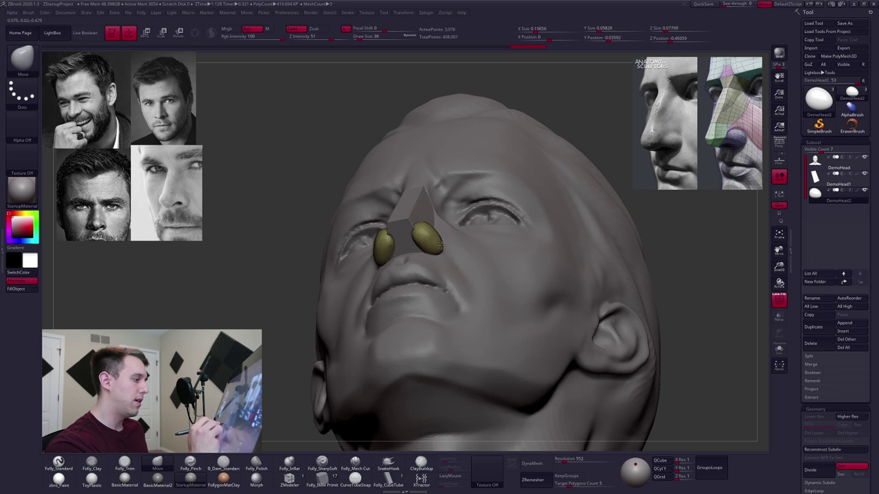
pyautogui.moveTo(422, 244); pyautogui.dragTo(412, 240, button='right')
pyautogui.moveTo(434, 241); pyautogui.dragTo(438, 245)
pyautogui.moveTo(424, 244); pyautogui.dragTo(438, 246, button='right')
pyautogui.hotkey('shift', 'f')
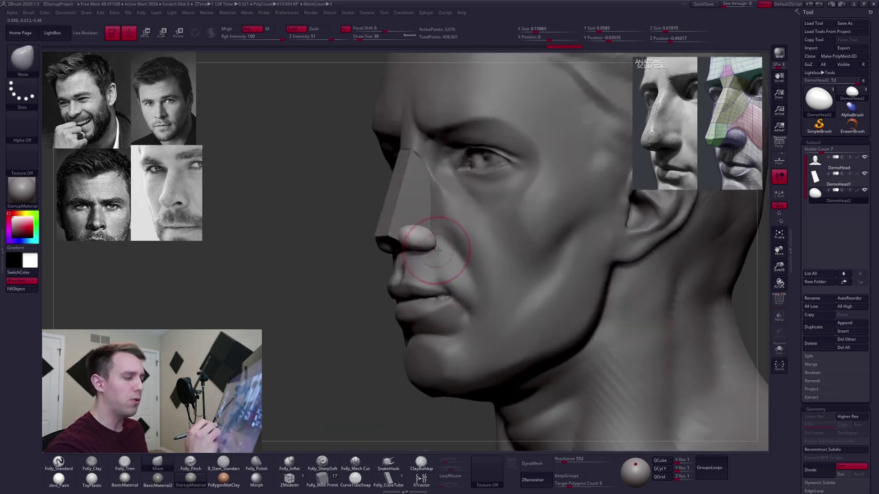
# ZRemesh the nostril wings with a target polygon count of 0.1 and display their wireframe
pyautogui.moveTo(796, 258); pyautogui.dragTo(796, 1)
pyautogui.click(823, 274)
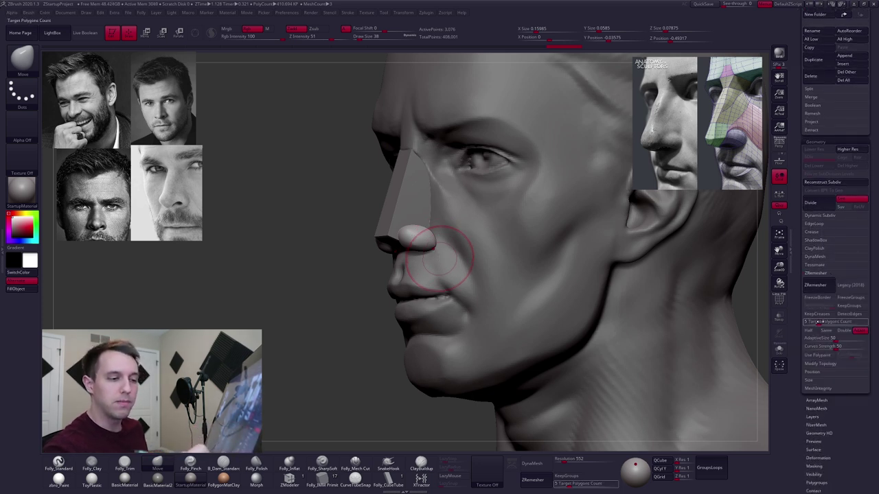
pyautogui.click(818, 285)
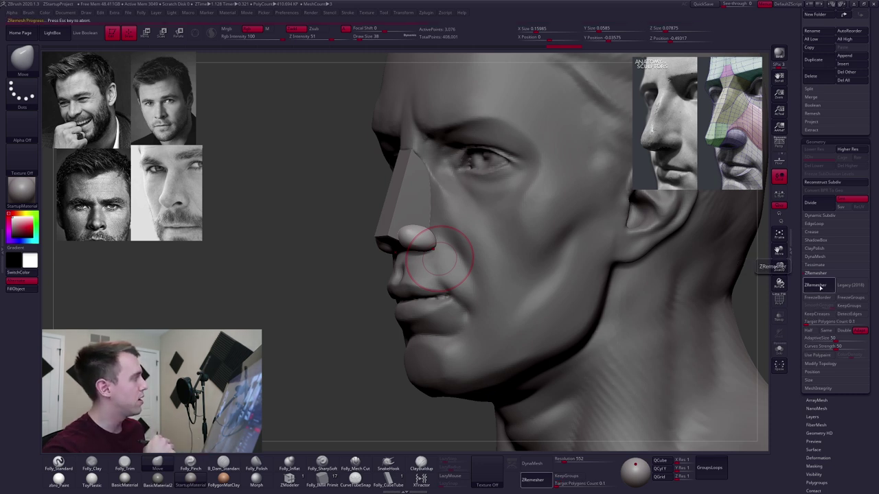
pyautogui.click(816, 273)
pyautogui.moveTo(801, 262); pyautogui.dragTo(808, 358)
pyautogui.press('shift')
pyautogui.hotkey('shift', 'f')
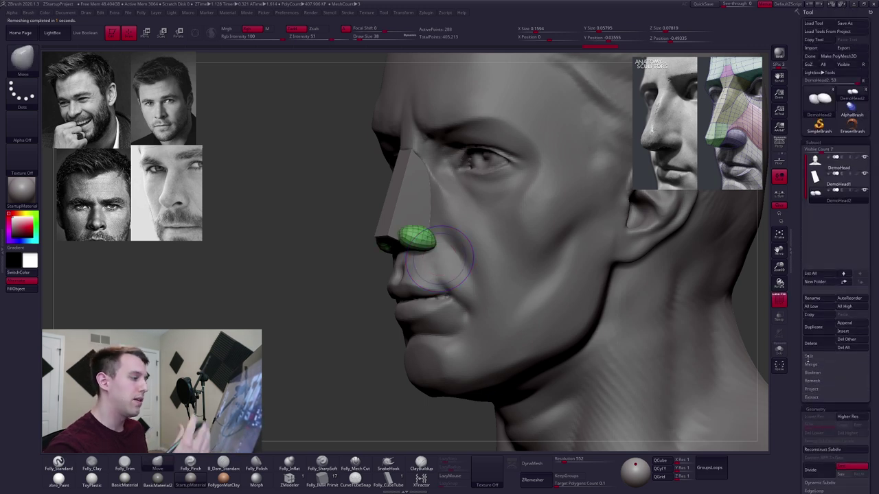
# Assign a new polygroup to the nostril wings and pull their lower edge outward and up with the Move brush
pyautogui.hotkey('ctrl', 'w')
pyautogui.hotkey('ctrl', 'w')
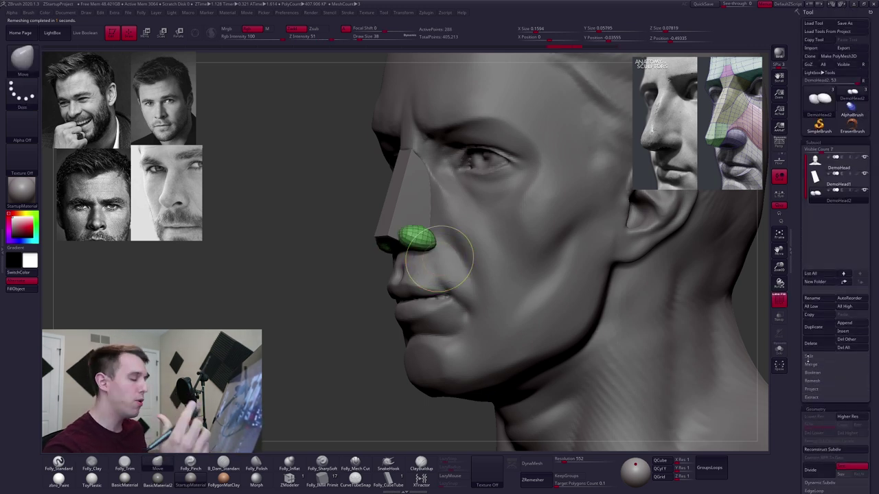
pyautogui.hotkey('shift', 'f')
pyautogui.moveTo(418, 244); pyautogui.dragTo(422, 238)
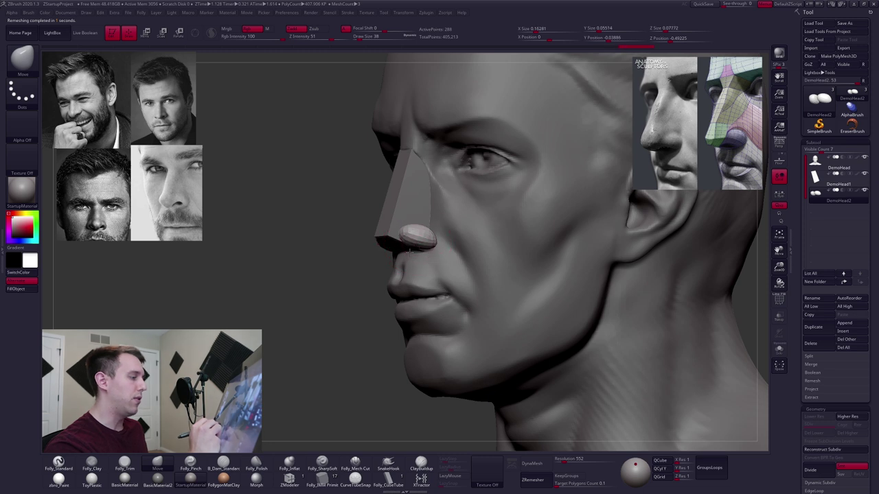
pyautogui.moveTo(428, 257); pyautogui.dragTo(415, 256, button='right')
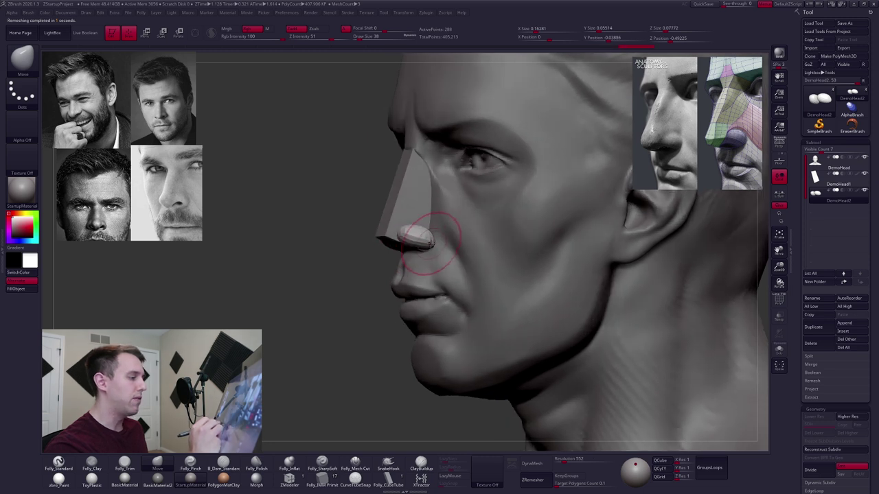
# Compare the mesh density of the head, nose block and nostril wings by switching between the subtools with the polyframe on
pyautogui.keyDown('alt'); pyautogui.click(413, 203); pyautogui.keyUp('alt')
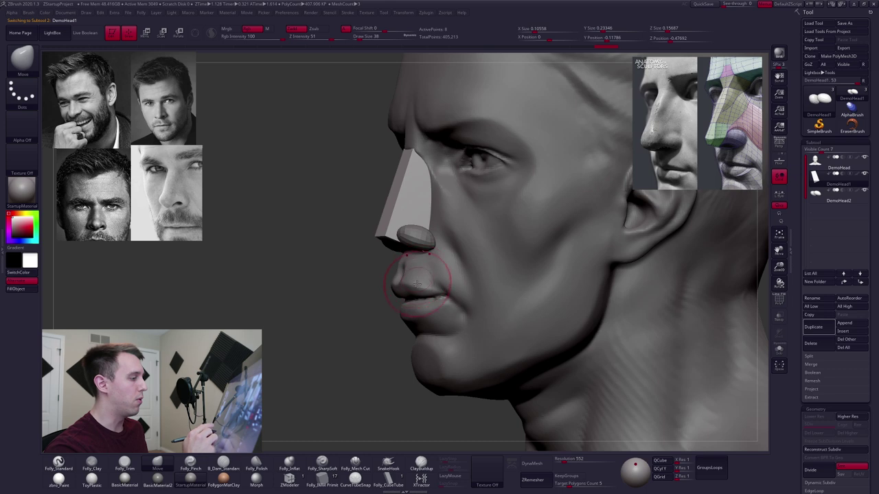
pyautogui.keyDown('alt'); pyautogui.click(478, 263); pyautogui.keyUp('alt')
pyautogui.hotkey('shift', 'f')
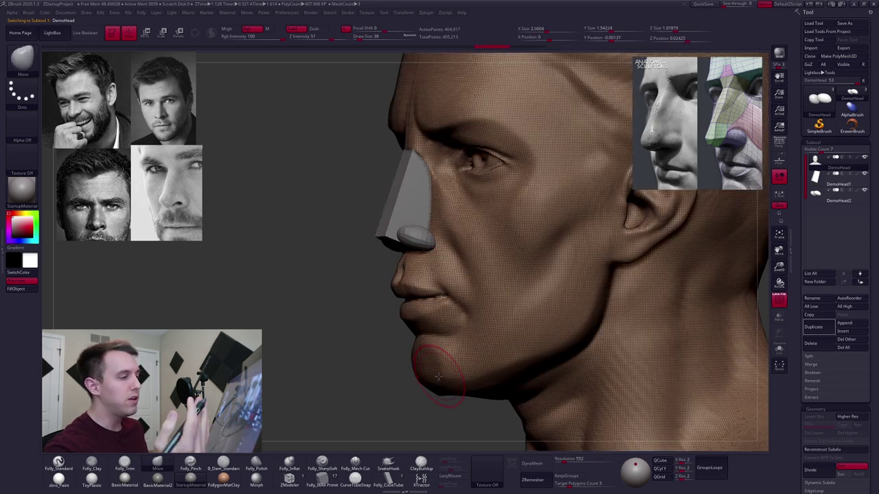
pyautogui.click(820, 179)
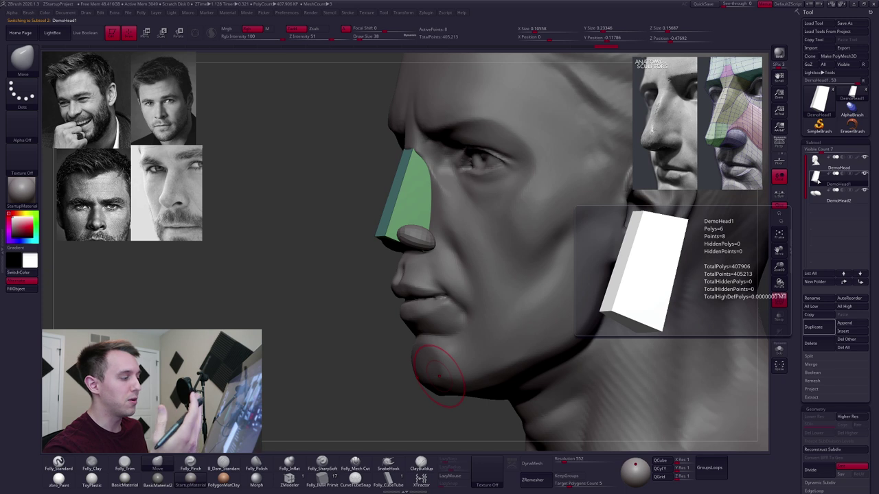
pyautogui.click(817, 195)
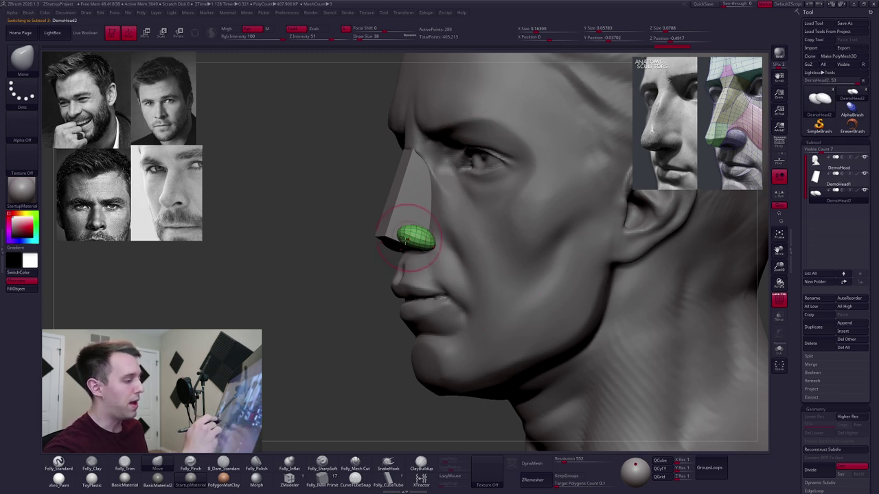
pyautogui.keyDown('alt'); pyautogui.moveTo(553, 271); pyautogui.dragTo(521, 278, button='right'); pyautogui.keyUp('alt')
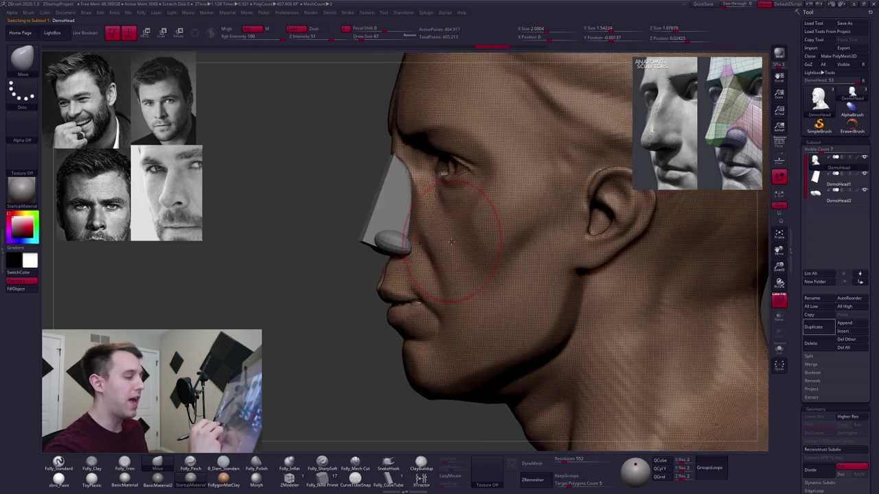
# Hide the polyframe, make the nostril wings the active subtool and set the draw size to 43
pyautogui.hotkey('shift', 'f')
pyautogui.moveTo(440, 240)
pyautogui.mouseDown(button='right')
pyautogui.moveTo(477, 251)
pyautogui.moveTo(479, 241)
pyautogui.mouseUp(button='right')
pyautogui.hotkey('ctrl', 'z')
pyautogui.hotkey('ctrl', 'z')
pyautogui.keyDown('alt'); pyautogui.click(455, 251); pyautogui.keyUp('alt')
pyautogui.press('space')
pyautogui.moveTo(461, 255); pyautogui.dragTo(457, 254)
# Adjust the shape and angle of the nostril wings from below with the Move brush
pyautogui.moveTo(455, 255)
pyautogui.mouseDown(button='right')
pyautogui.moveTo(423, 256)
pyautogui.moveTo(447, 231)
pyautogui.mouseUp(button='right')
pyautogui.moveTo(477, 265); pyautogui.dragTo(472, 261)
pyautogui.moveTo(474, 261); pyautogui.dragTo(475, 236, button='right')
pyautogui.moveTo(438, 261); pyautogui.dragTo(441, 261)
pyautogui.moveTo(440, 261)
pyautogui.mouseDown(button='right')
pyautogui.moveTo(453, 287)
pyautogui.moveTo(470, 284)
pyautogui.moveTo(465, 250)
pyautogui.moveTo(458, 264)
pyautogui.moveTo(439, 239)
pyautogui.mouseUp(button='right')
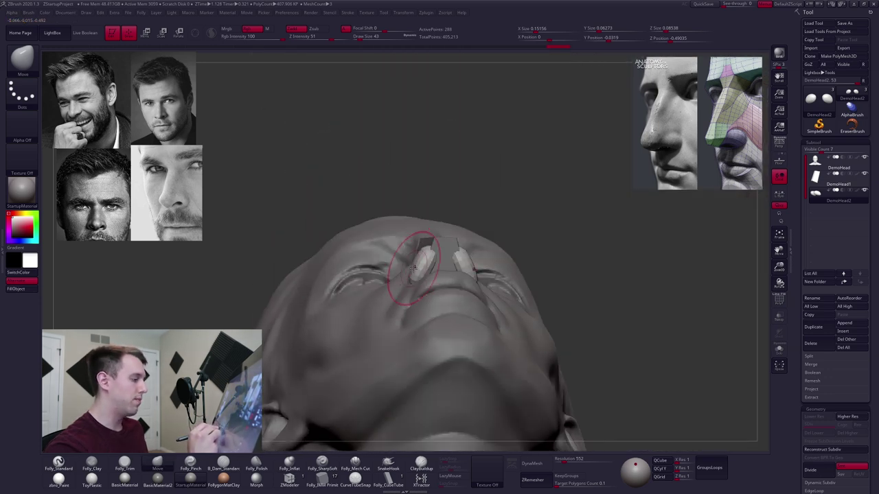
pyautogui.moveTo(410, 273)
pyautogui.mouseDown(button='right')
pyautogui.moveTo(430, 248)
pyautogui.moveTo(438, 258)
pyautogui.moveTo(473, 263)
pyautogui.mouseUp(button='right')
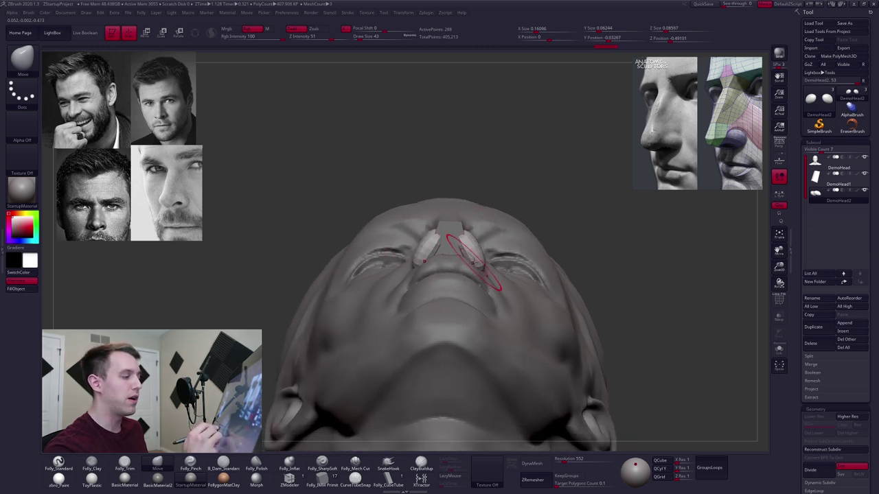
pyautogui.moveTo(442, 227)
pyautogui.mouseDown(button='right')
pyautogui.moveTo(462, 242)
pyautogui.moveTo(418, 292)
pyautogui.moveTo(409, 280)
pyautogui.moveTo(412, 234)
pyautogui.mouseUp(button='right')
# Bend the nostril wings into an arch in profile with the Move brush, using draw sizes 33 and 25
pyautogui.press('space')
pyautogui.moveTo(433, 256); pyautogui.dragTo(427, 257)
pyautogui.moveTo(463, 310)
pyautogui.keyDown('ctrl'); pyautogui.mouseDown()
pyautogui.moveTo(447, 273)
pyautogui.moveTo(289, 297)
pyautogui.moveTo(324, 258)
pyautogui.moveTo(481, 308)
pyautogui.moveTo(482, 337)
pyautogui.mouseUp(); pyautogui.keyUp('ctrl')
pyautogui.keyDown('ctrl'); pyautogui.moveTo(366, 302); pyautogui.dragTo(351, 288); pyautogui.keyUp('ctrl')
pyautogui.press('space')
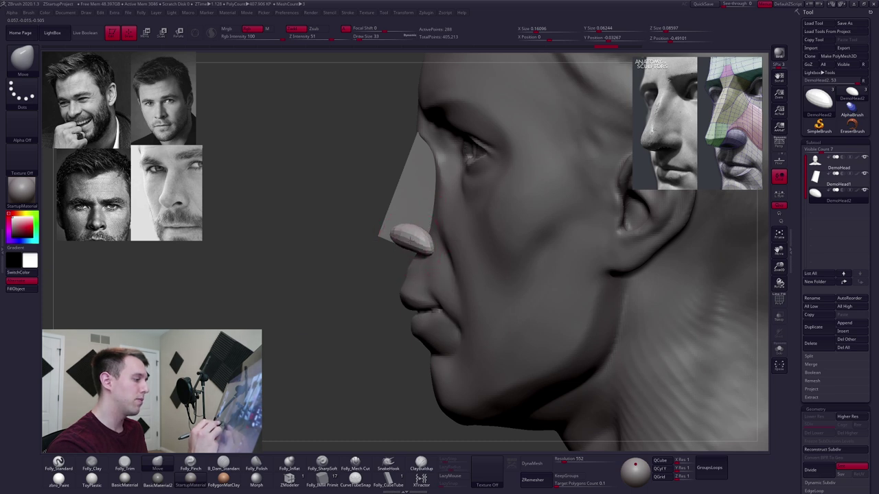
pyautogui.moveTo(410, 240); pyautogui.dragTo(411, 245)
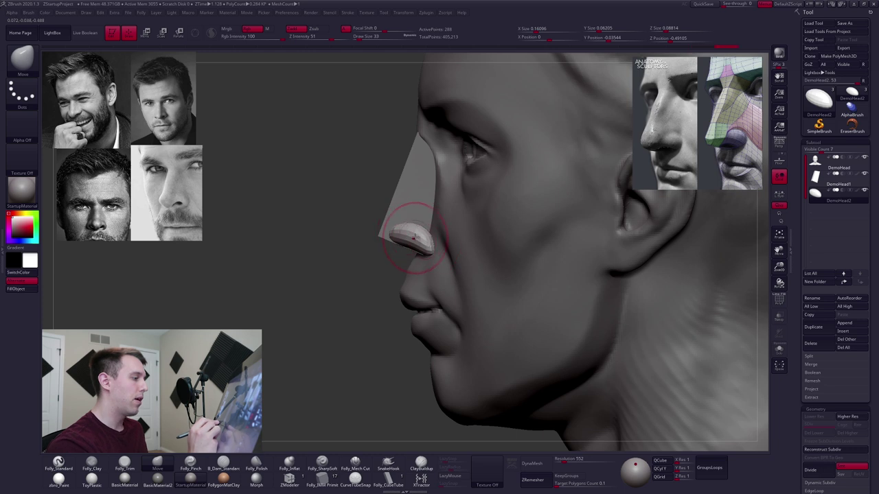
pyautogui.rightClick(414, 238)
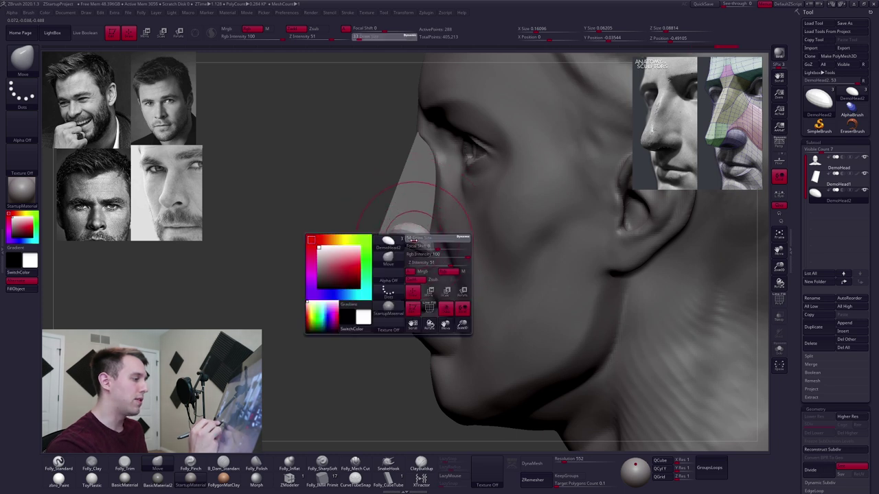
pyautogui.moveTo(412, 240); pyautogui.dragTo(408, 248)
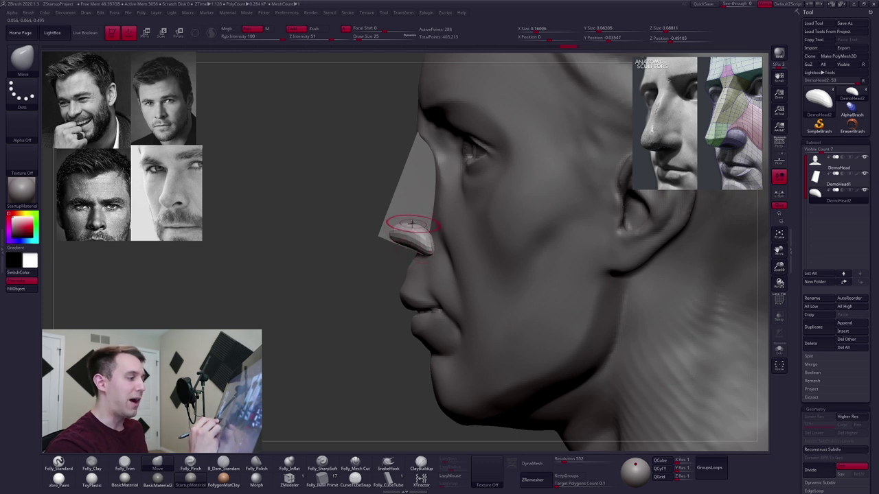
pyautogui.rightClick(409, 229)
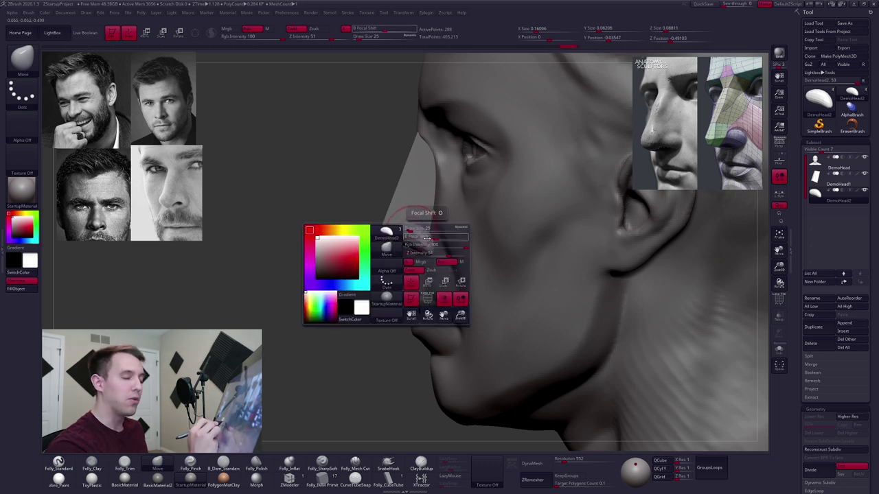
pyautogui.moveTo(430, 237); pyautogui.dragTo(425, 237)
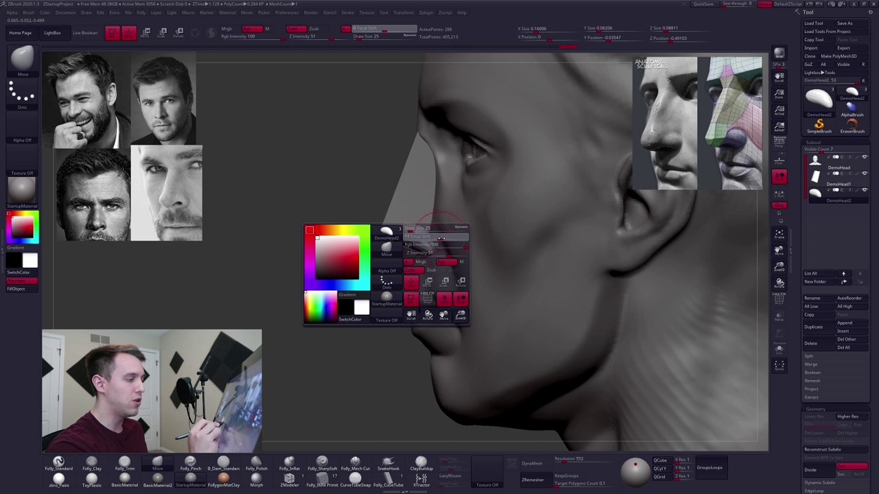
pyautogui.click(437, 236)
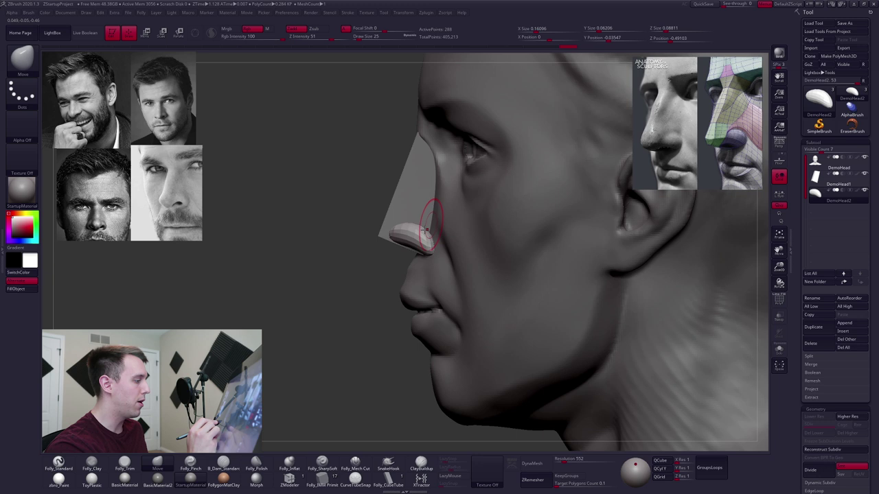
# Set the Move brush's draw size to 33
pyautogui.moveTo(372, 38); pyautogui.dragTo(359, 40)
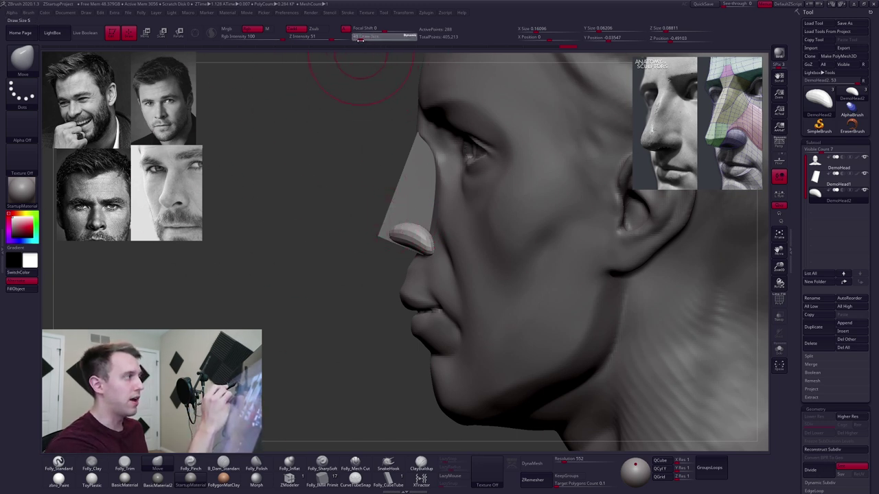
pyautogui.press('space')
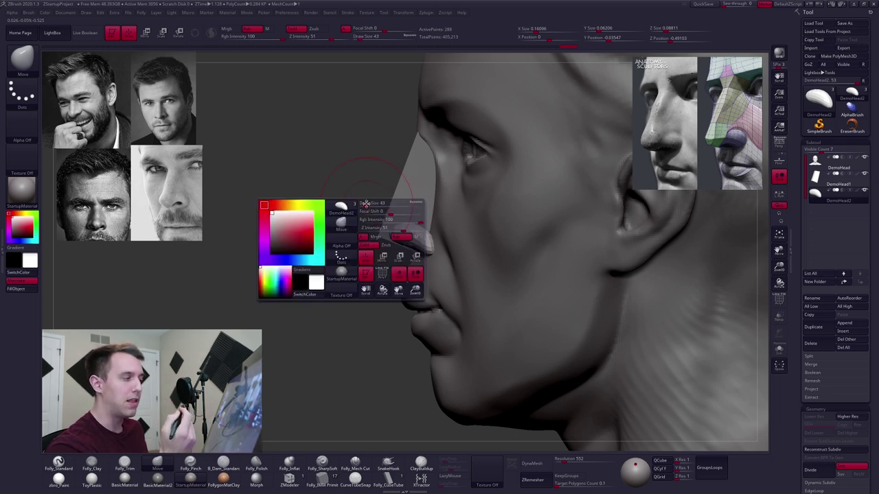
pyautogui.press('space')
pyautogui.moveTo(377, 204); pyautogui.dragTo(376, 206)
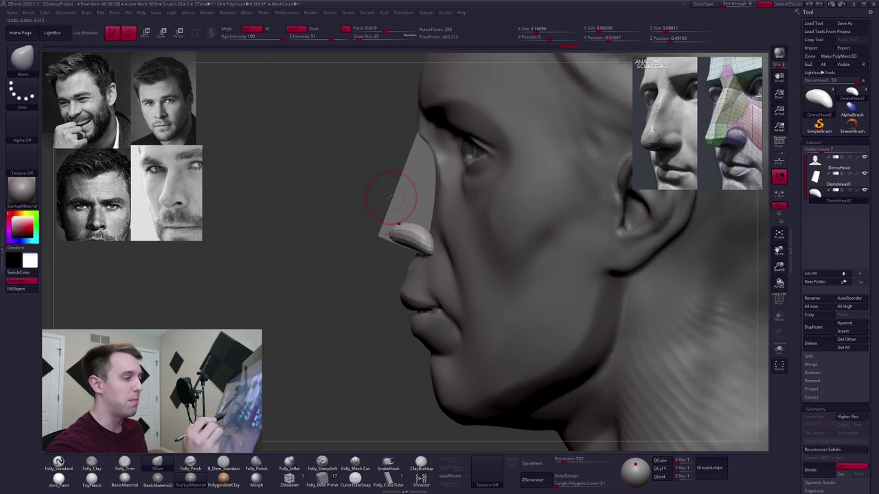
pyautogui.press('space')
pyautogui.moveTo(542, 197); pyautogui.dragTo(541, 199)
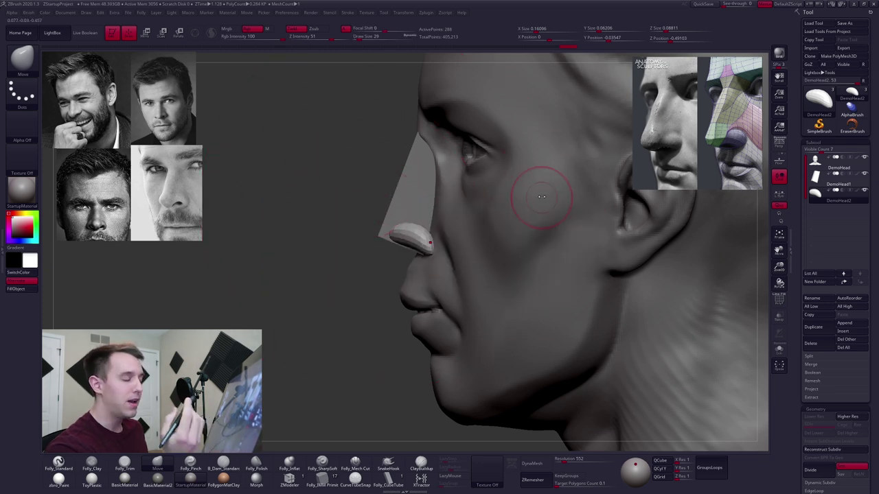
pyautogui.press('space')
pyautogui.moveTo(447, 204); pyautogui.dragTo(449, 205)
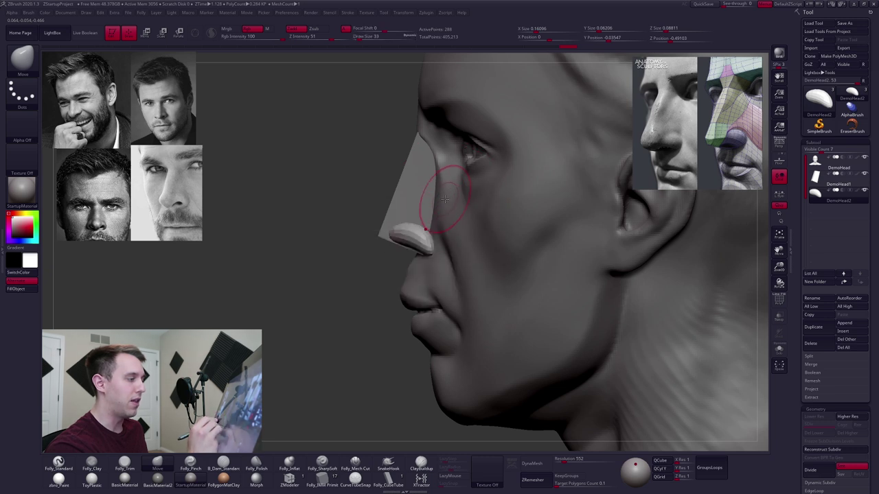
pyautogui.moveTo(338, 236); pyautogui.dragTo(390, 241)
pyautogui.press('s')
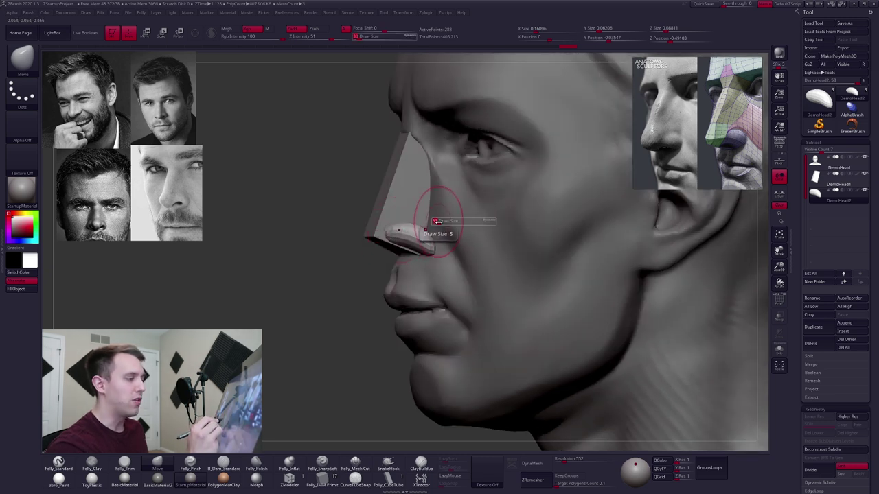
pyautogui.press('s')
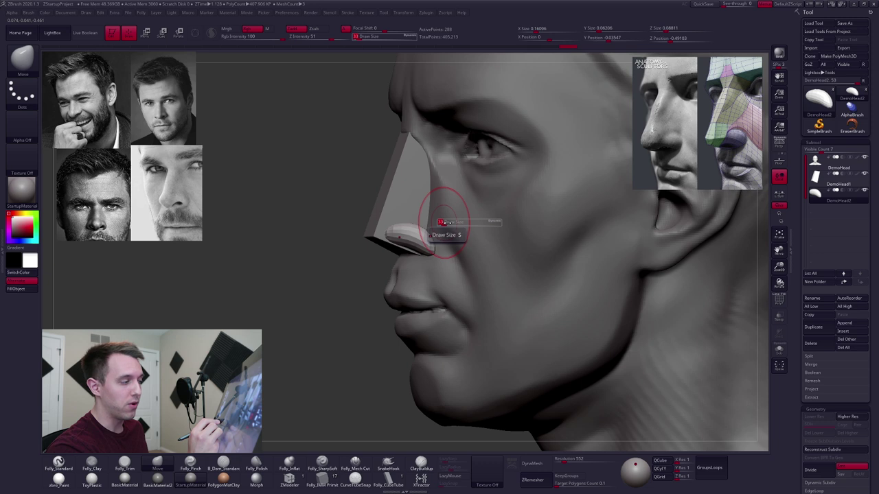
pyautogui.press('space')
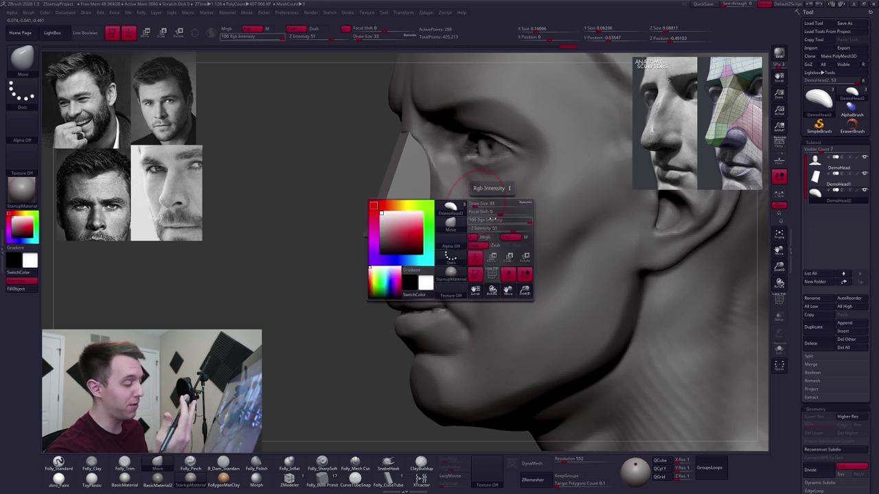
# Refine the nostril wings with small Move brush adjustments, checking them from the front and from below
pyautogui.keyDown('alt'); pyautogui.moveTo(384, 237); pyautogui.dragTo(441, 234); pyautogui.keyUp('alt')
pyautogui.moveTo(442, 234); pyautogui.dragTo(456, 226, button='right')
pyautogui.moveTo(398, 230)
pyautogui.mouseDown(button='right')
pyautogui.moveTo(464, 233)
pyautogui.moveTo(405, 228)
pyautogui.moveTo(394, 209)
pyautogui.mouseUp(button='right')
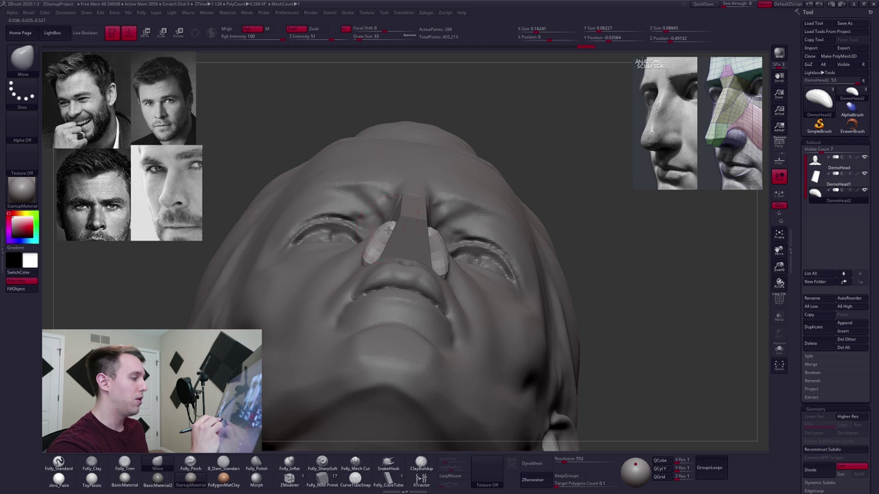
# Make the nose block the active subtool and preview it with dynamic subdivision from the front
pyautogui.keyDown('alt'); pyautogui.click(413, 219); pyautogui.keyUp('alt')
pyautogui.keyDown('shift'); pyautogui.moveTo(409, 263); pyautogui.dragTo(461, 262, button='right'); pyautogui.keyUp('shift')
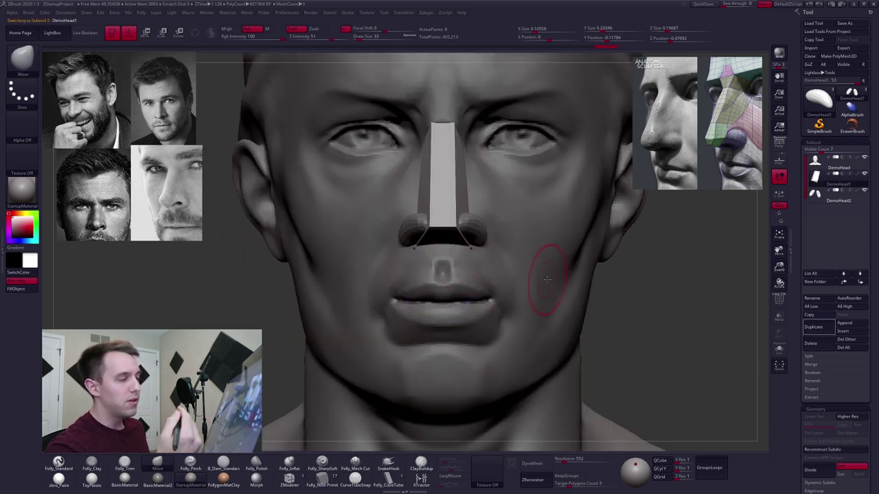
pyautogui.hotkey('ctrl', 'd')
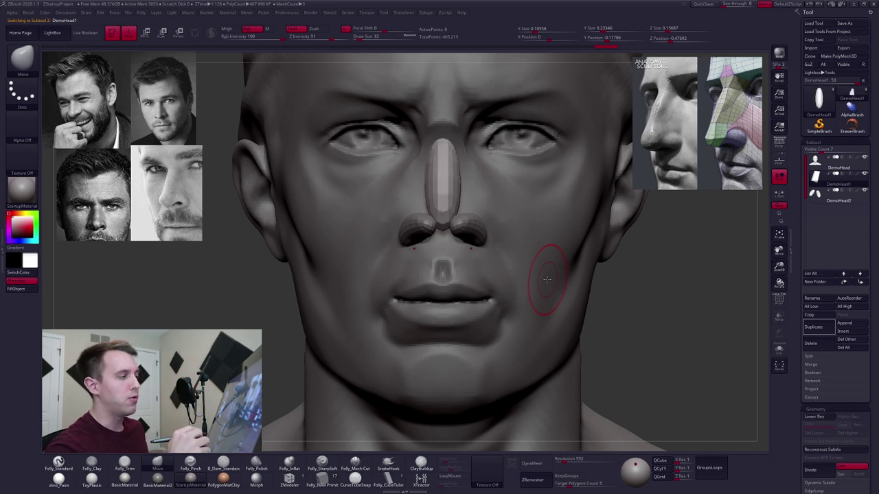
pyautogui.hotkey('shift', 'd')
pyautogui.moveTo(638, 264); pyautogui.dragTo(634, 264)
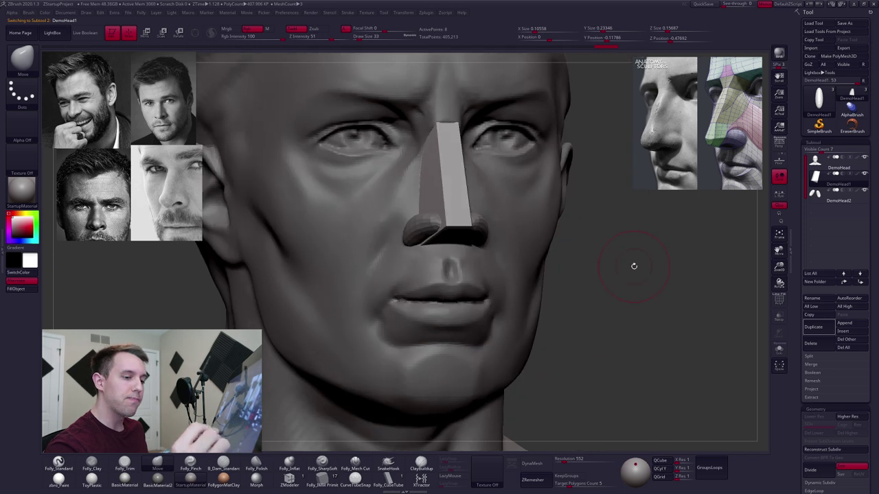
# Toggle the smoothed preview of the nose block on and off and examine its Dynamic Subdiv settings
pyautogui.moveTo(804, 387); pyautogui.dragTo(804, 254)
pyautogui.scroll(-2, 804, 254)
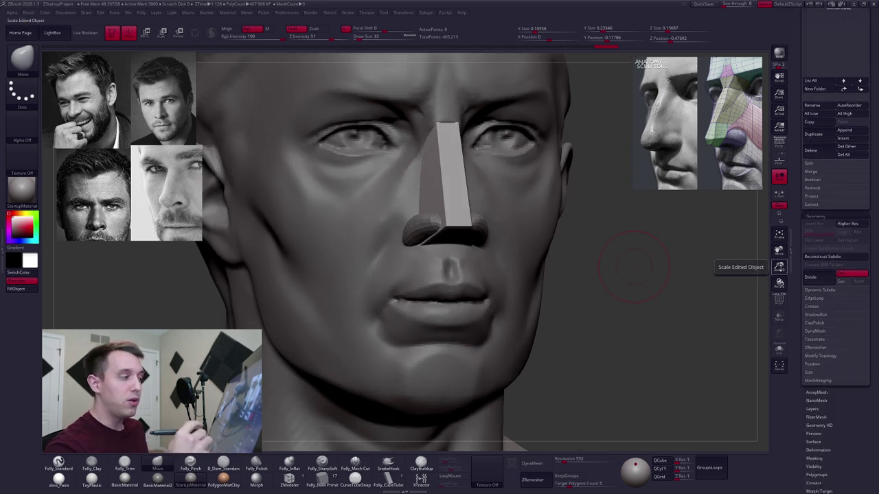
pyautogui.press('d')
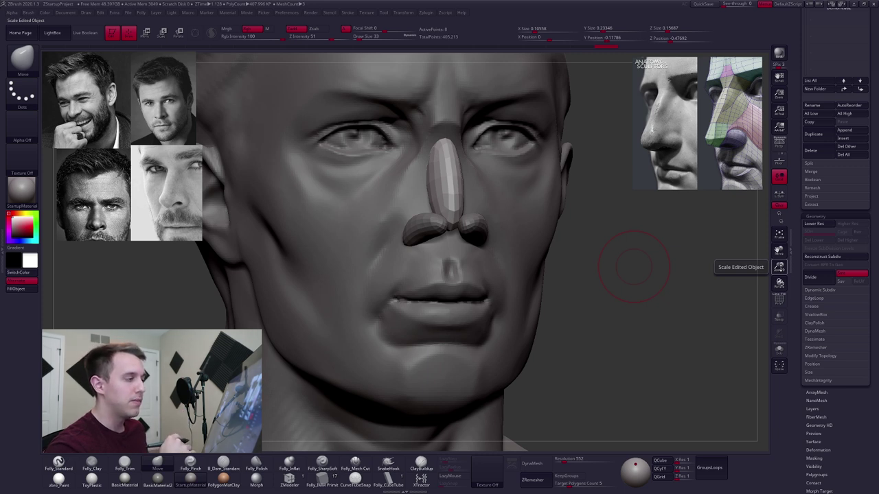
pyautogui.press('shift')
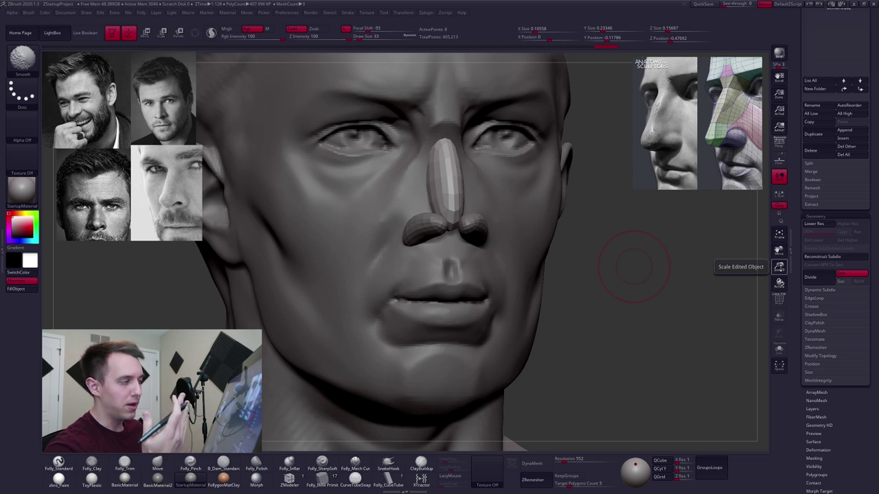
pyautogui.hotkey('shift', 'd')
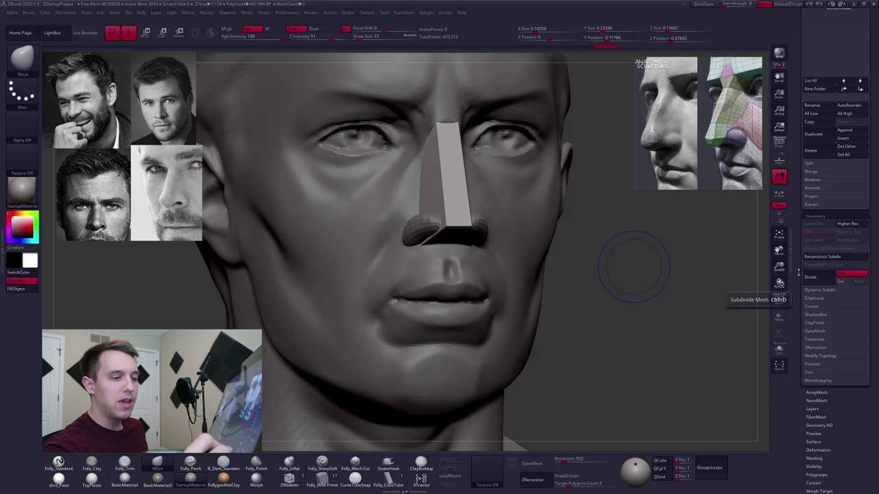
pyautogui.moveTo(804, 289); pyautogui.dragTo(806, 243)
pyautogui.click(813, 247)
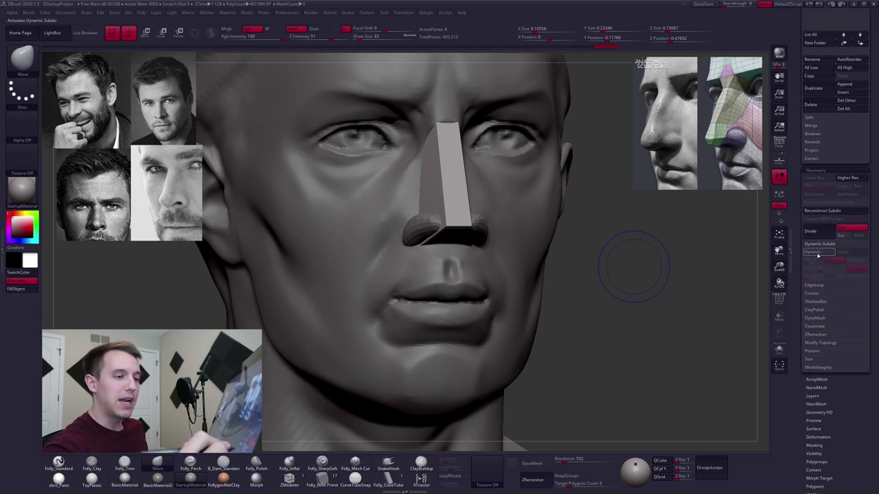
pyautogui.click(823, 254)
pyautogui.click(821, 253)
pyautogui.click(818, 245)
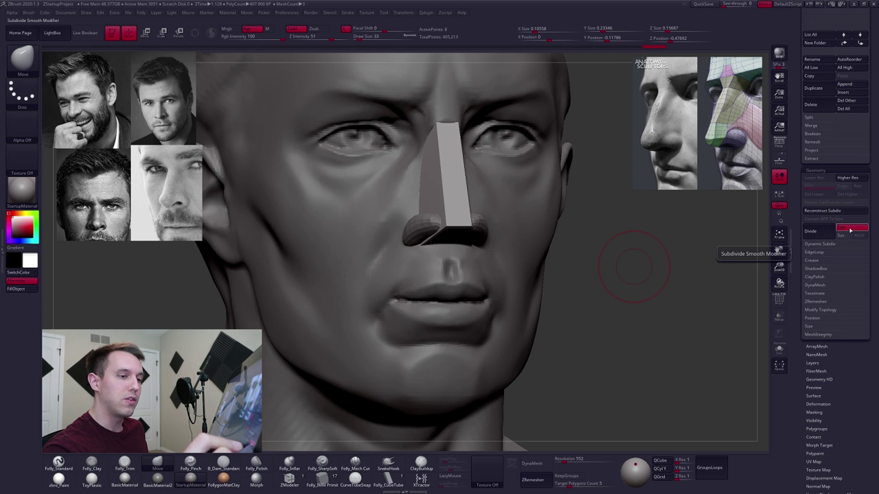
# Subdivide the nose block once without smoothing, and continue dividing it with smoothing up to subdivision level 5
pyautogui.click(821, 234)
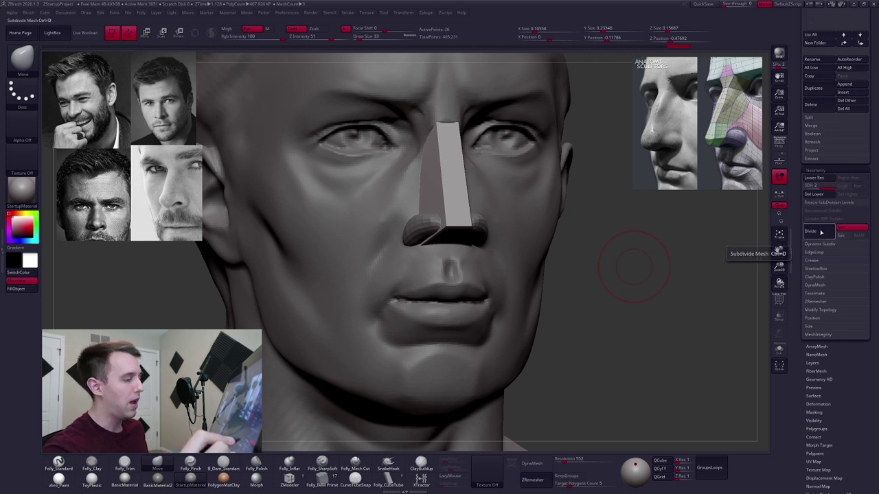
pyautogui.click(822, 235)
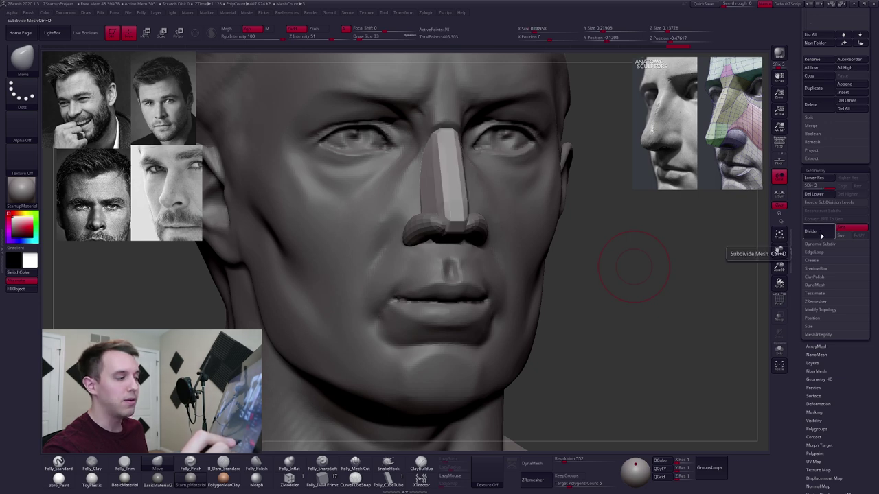
pyautogui.moveTo(686, 265); pyautogui.dragTo(630, 260)
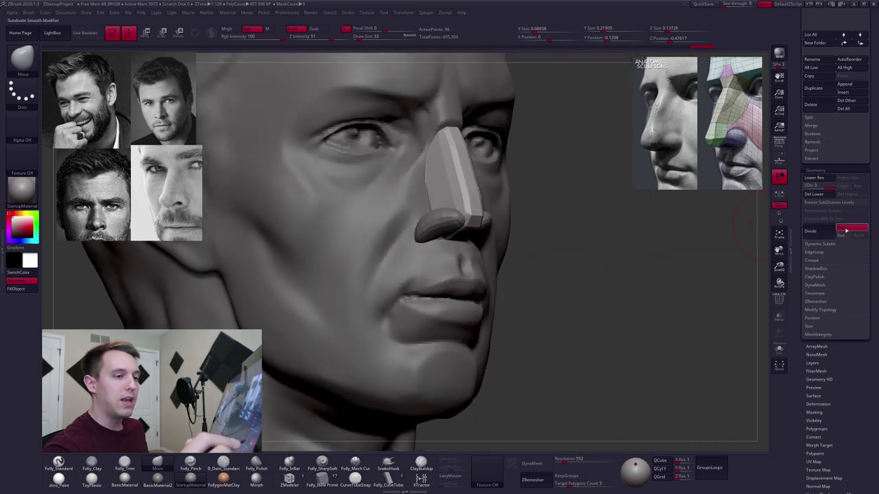
pyautogui.hotkey('ctrl', 'z')
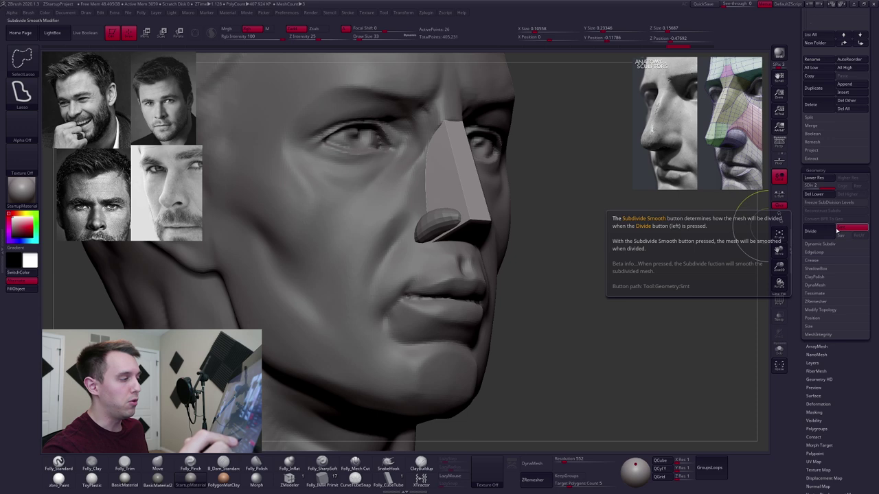
pyautogui.hotkey('ctrl', 'd')
pyautogui.moveTo(552, 279); pyautogui.dragTo(538, 274)
pyautogui.hotkey('ctrl', 'd')
pyautogui.hotkey('ctrl', 'd')
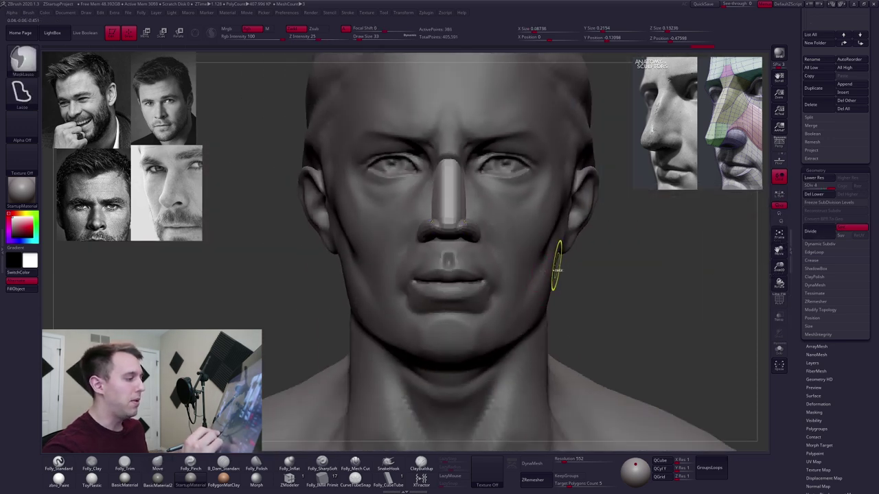
# Pull the tip of the nose block forward in profile with the Move brush and check it from the front
pyautogui.moveTo(557, 266); pyautogui.dragTo(535, 281, button='right')
pyautogui.keyDown('ctrl'); pyautogui.moveTo(443, 218); pyautogui.dragTo(445, 229, button='right'); pyautogui.keyUp('ctrl')
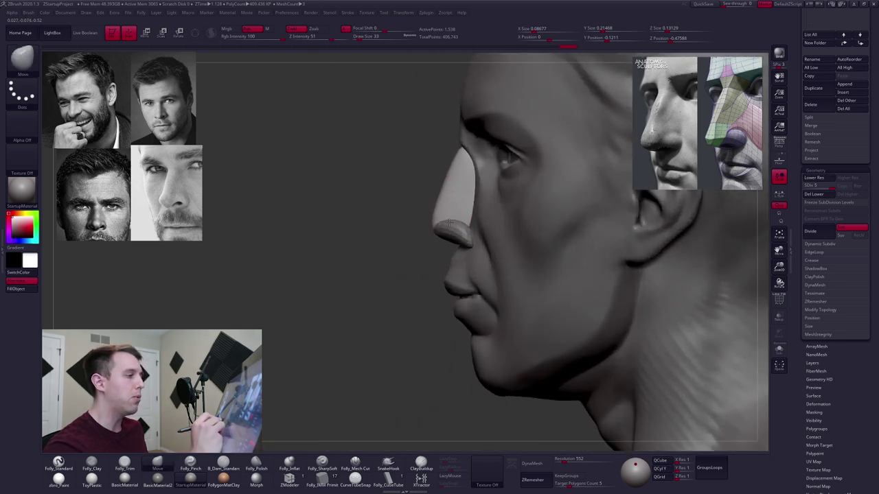
pyautogui.moveTo(422, 258); pyautogui.dragTo(407, 238, button='right')
pyautogui.moveTo(409, 237); pyautogui.dragTo(405, 227)
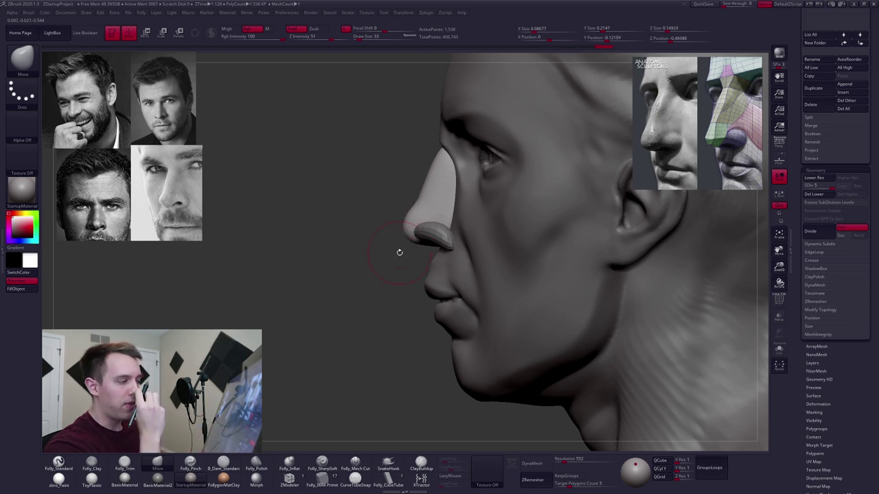
pyautogui.moveTo(445, 229); pyautogui.dragTo(480, 231, button='right')
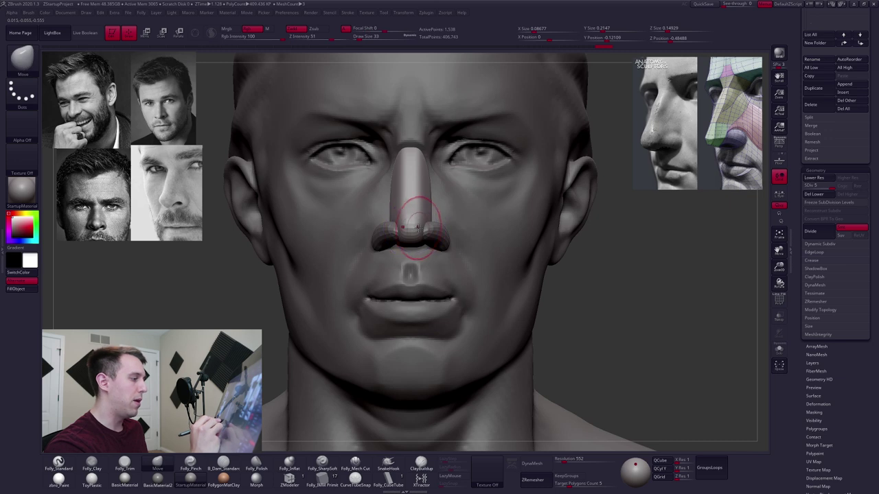
# Reshape the tip and underside of the nose block with the Move brush from the front view
pyautogui.moveTo(435, 232); pyautogui.dragTo(414, 237)
pyautogui.moveTo(415, 237)
pyautogui.mouseDown(button='right')
pyautogui.moveTo(415, 203)
pyautogui.moveTo(449, 207)
pyautogui.mouseUp(button='right')
pyautogui.moveTo(417, 255)
pyautogui.mouseDown()
pyautogui.moveTo(417, 235)
pyautogui.moveTo(386, 259)
pyautogui.mouseUp()
pyautogui.hotkey('alt', 's')
pyautogui.hotkey('alt', 's')
pyautogui.moveTo(404, 256)
pyautogui.mouseDown(button='right')
pyautogui.moveTo(361, 267)
pyautogui.moveTo(425, 276)
pyautogui.mouseUp(button='right')
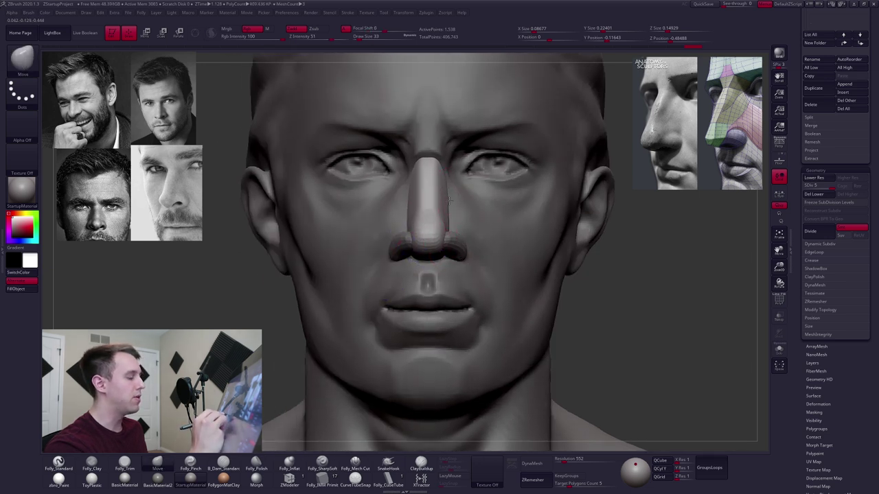
# Narrow the side of the nose bridge, raise its upper end toward the brow and adjust the bridge in profile
pyautogui.moveTo(451, 190); pyautogui.dragTo(447, 189)
pyautogui.moveTo(430, 158); pyautogui.dragTo(429, 149)
pyautogui.moveTo(442, 162); pyautogui.dragTo(374, 162, button='right')
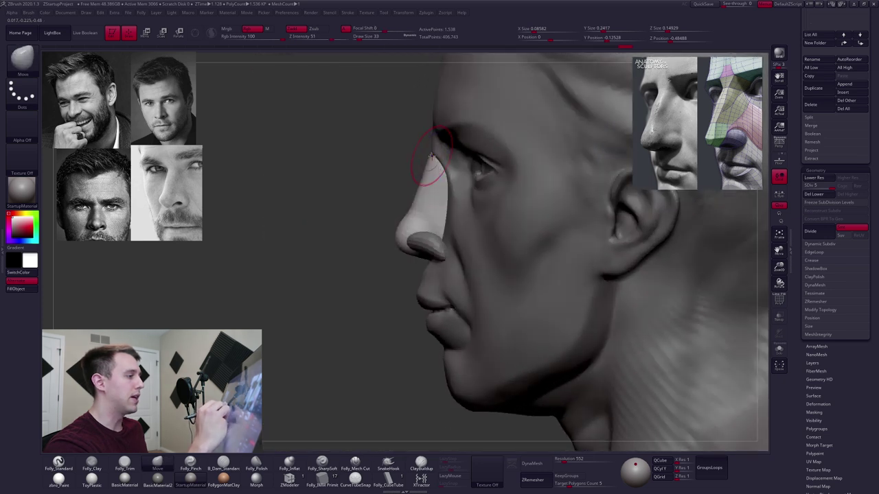
pyautogui.rightClick(443, 189)
pyautogui.moveTo(422, 183); pyautogui.dragTo(425, 184)
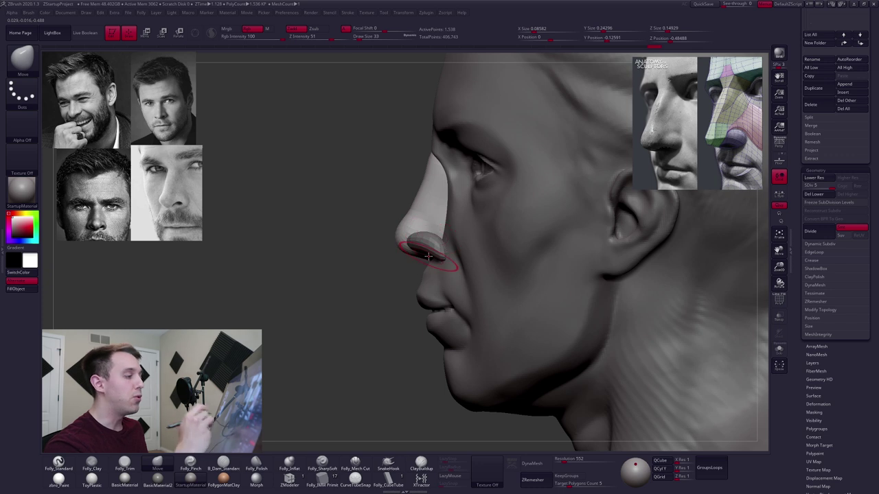
# Try masking the lower part of the nose block in profile and undo the masking
pyautogui.hotkey('shift', 'f')
pyautogui.hotkey('shift', 'f')
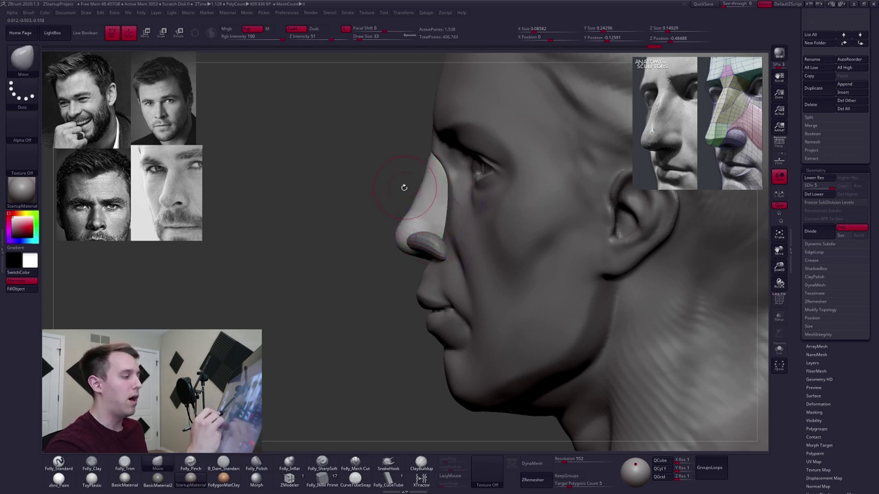
pyautogui.moveTo(415, 186)
pyautogui.keyDown('ctrl'); pyautogui.mouseDown()
pyautogui.moveTo(342, 232)
pyautogui.moveTo(544, 218)
pyautogui.mouseUp(); pyautogui.keyUp('ctrl')
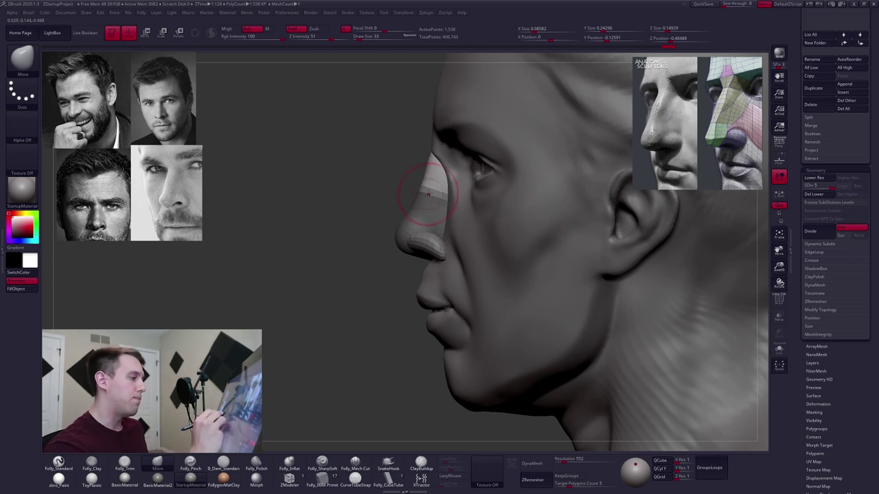
pyautogui.moveTo(396, 196)
pyautogui.keyDown('ctrl'); pyautogui.mouseDown()
pyautogui.moveTo(387, 205)
pyautogui.moveTo(416, 192)
pyautogui.mouseUp(); pyautogui.keyUp('ctrl')
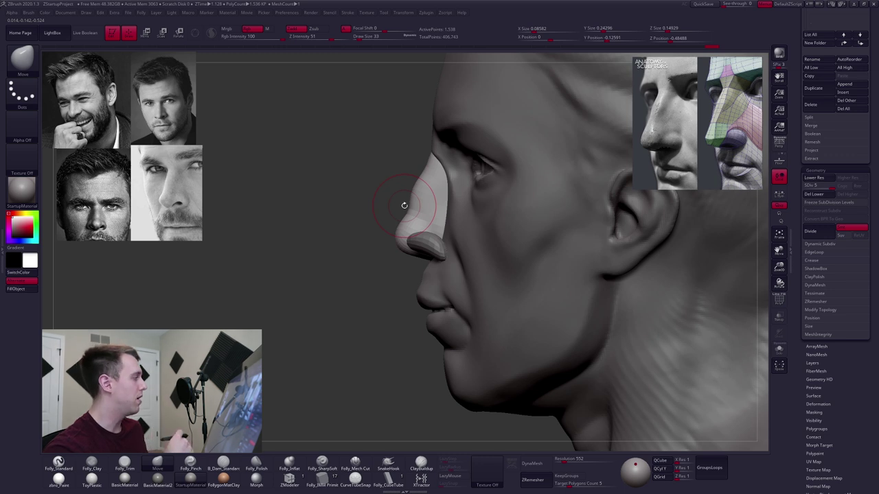
pyautogui.hotkey('ctrl', 'z')
pyautogui.hotkey('ctrl', 'z')
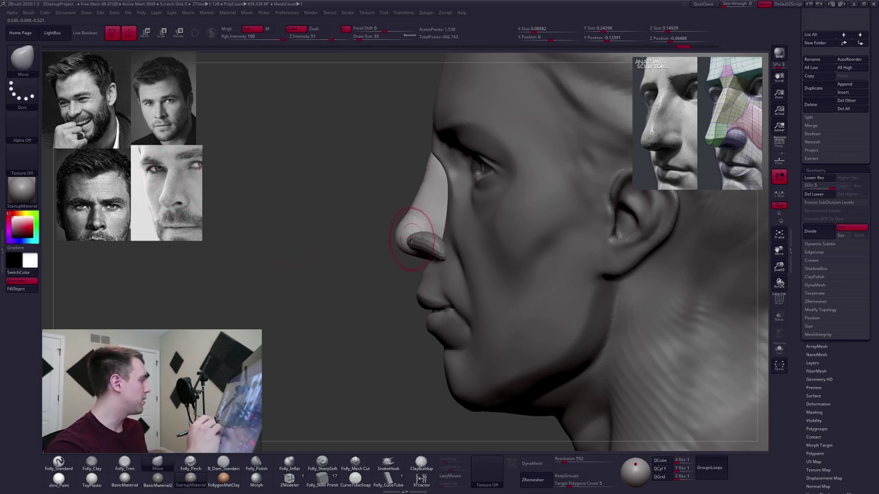
# Pull the middle of the nose bridge slightly forward in profile and tuck in the nose base from the front
pyautogui.moveTo(423, 190)
pyautogui.mouseDown()
pyautogui.moveTo(431, 157)
pyautogui.moveTo(414, 194)
pyautogui.mouseUp()
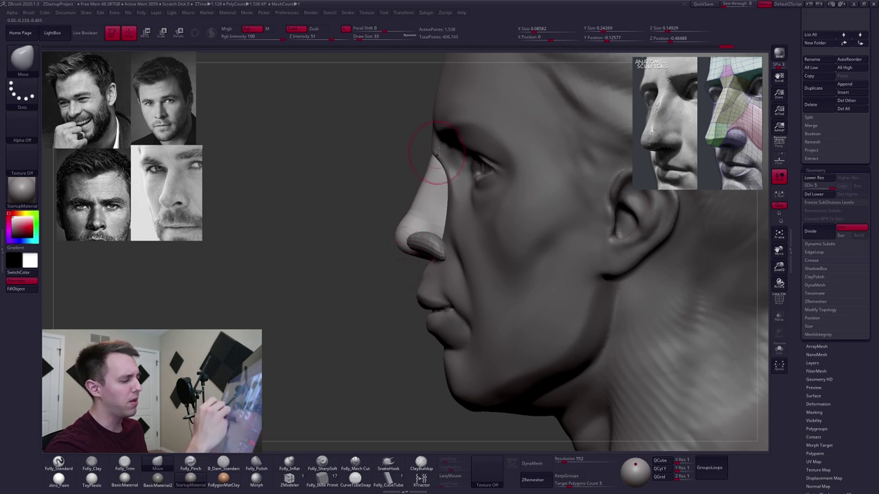
pyautogui.press('w')
pyautogui.press('y')
pyautogui.press('q')
pyautogui.moveTo(416, 234); pyautogui.dragTo(499, 234, button='right')
pyautogui.moveTo(443, 261); pyautogui.dragTo(438, 259)
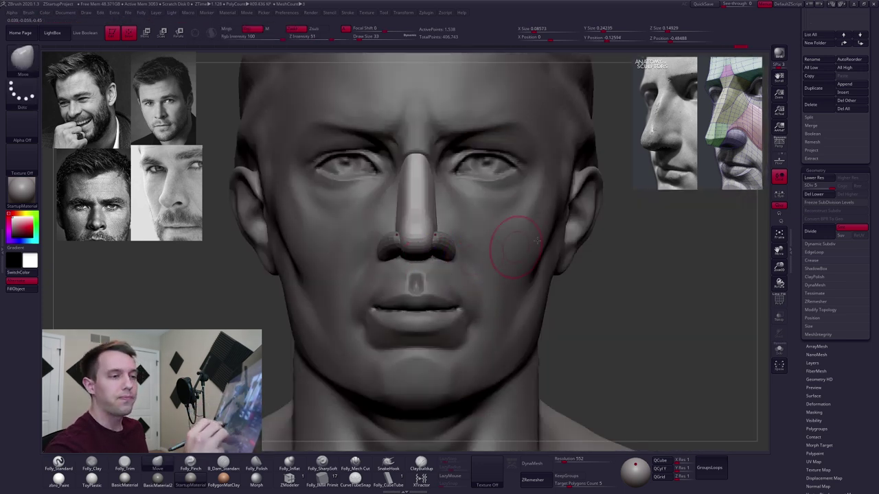
# Make the nostril wings the active subtool and divide them to subdivision level 2
pyautogui.moveTo(802, 201); pyautogui.dragTo(805, 298)
pyautogui.click(820, 197)
pyautogui.moveTo(538, 273); pyautogui.dragTo(435, 204, button='right')
pyautogui.hotkey('ctrl', 'd')
# Reshape the smoothed nostril wings with the Move brush from the front, side and below
pyautogui.moveTo(442, 257); pyautogui.dragTo(435, 250)
pyautogui.moveTo(445, 270)
pyautogui.mouseDown(button='right')
pyautogui.moveTo(419, 316)
pyautogui.moveTo(360, 289)
pyautogui.mouseUp(button='right')
pyautogui.moveTo(451, 240); pyautogui.dragTo(457, 237)
pyautogui.moveTo(429, 274)
pyautogui.mouseDown(button='right')
pyautogui.moveTo(444, 277)
pyautogui.moveTo(420, 199)
pyautogui.moveTo(424, 184)
pyautogui.mouseUp(button='right')
# Isolate the nose block, widen the lower corners of its base, and show the whole head again from the front
pyautogui.keyDown('alt'); pyautogui.click(433, 217); pyautogui.keyUp('alt')
pyautogui.hotkey('shift', 's')
pyautogui.moveTo(431, 243); pyautogui.dragTo(434, 235, button='right')
pyautogui.moveTo(438, 250); pyautogui.dragTo(441, 249)
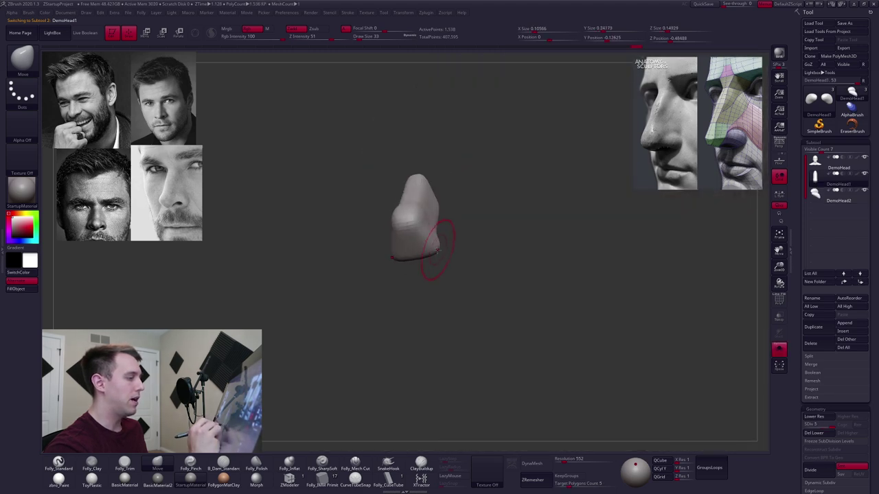
pyautogui.hotkey('shift', 's')
pyautogui.moveTo(424, 221)
pyautogui.mouseDown(button='right')
pyautogui.moveTo(440, 223)
pyautogui.moveTo(430, 239)
pyautogui.moveTo(453, 201)
pyautogui.moveTo(463, 202)
pyautogui.moveTo(484, 237)
pyautogui.mouseUp(button='right')
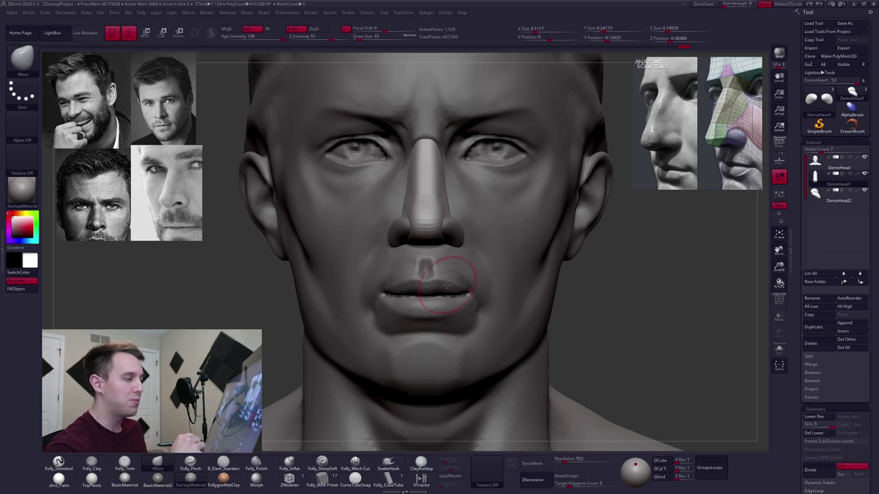
# Make the nostril wings active and adjust them in profile with the Move brush at draw size 43
pyautogui.moveTo(482, 297)
pyautogui.mouseDown(button='right')
pyautogui.moveTo(514, 276)
pyautogui.moveTo(537, 283)
pyautogui.moveTo(528, 262)
pyautogui.mouseUp(button='right')
pyautogui.click(838, 196)
pyautogui.moveTo(637, 229); pyautogui.dragTo(491, 239, button='right')
pyautogui.press('space')
pyautogui.moveTo(444, 249); pyautogui.dragTo(448, 249)
pyautogui.moveTo(458, 237); pyautogui.dragTo(440, 247, button='right')
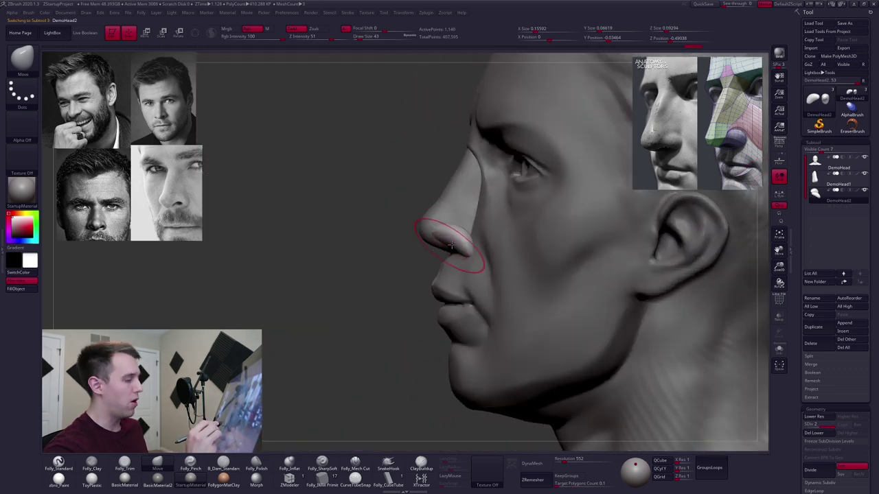
# Pull the upper edge of the nostril wings inward from the front with a draw size of 25
pyautogui.moveTo(462, 215)
pyautogui.mouseDown(button='right')
pyautogui.moveTo(475, 243)
pyautogui.moveTo(489, 237)
pyautogui.mouseUp(button='right')
pyautogui.press('space')
pyautogui.moveTo(484, 220); pyautogui.dragTo(475, 219)
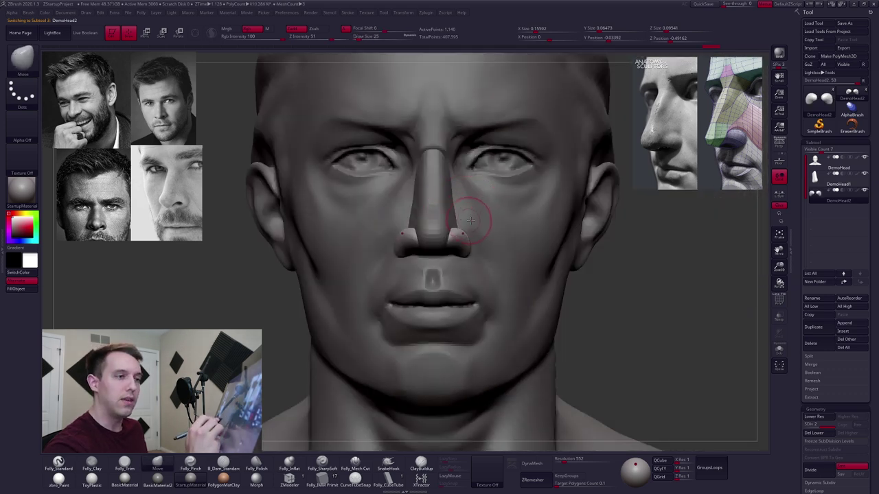
# Delete the nose block's lower subdivision levels and merge it down with the nostril wings into one subtool
pyautogui.click(815, 184)
pyautogui.keyDown('ctrl'); pyautogui.moveTo(620, 257); pyautogui.dragTo(621, 256, button='right'); pyautogui.keyUp('ctrl')
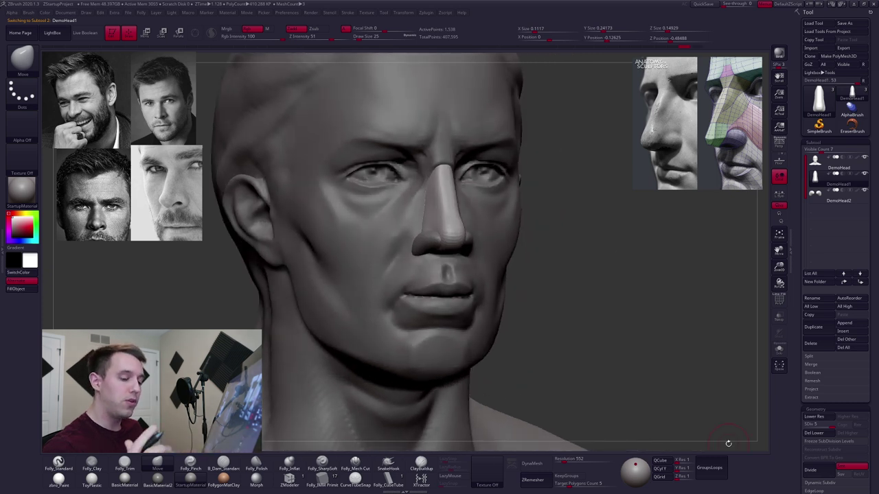
pyautogui.click(818, 433)
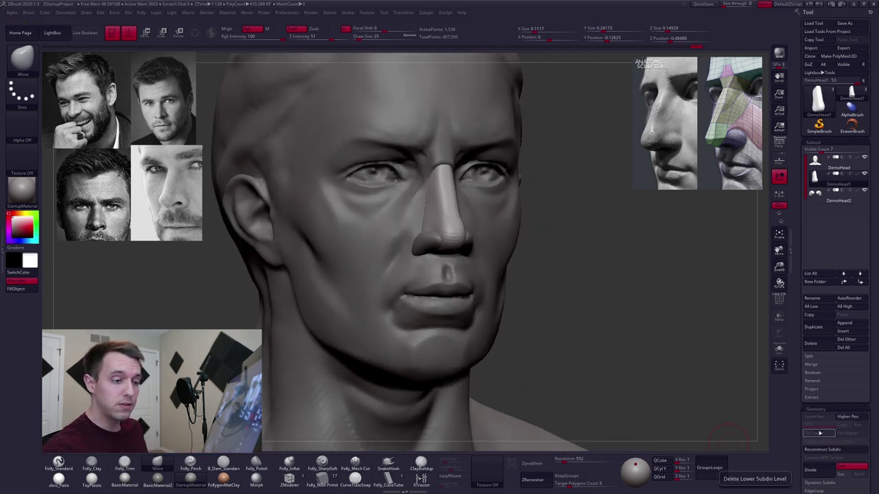
pyautogui.click(811, 364)
pyautogui.click(818, 372)
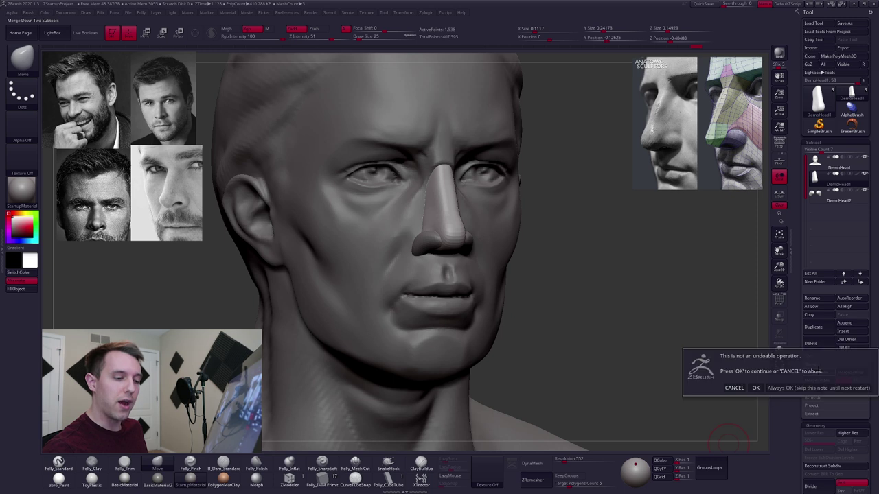
pyautogui.click(755, 388)
pyautogui.click(811, 364)
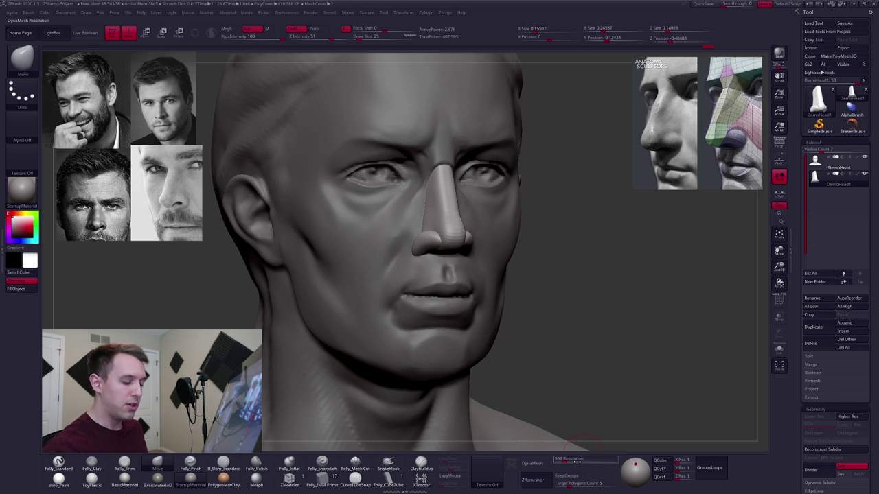
# Try DynaMesh on the merged nose at resolution 552, compare it with the original surface and undo it
pyautogui.moveTo(798, 326); pyautogui.dragTo(795, 275)
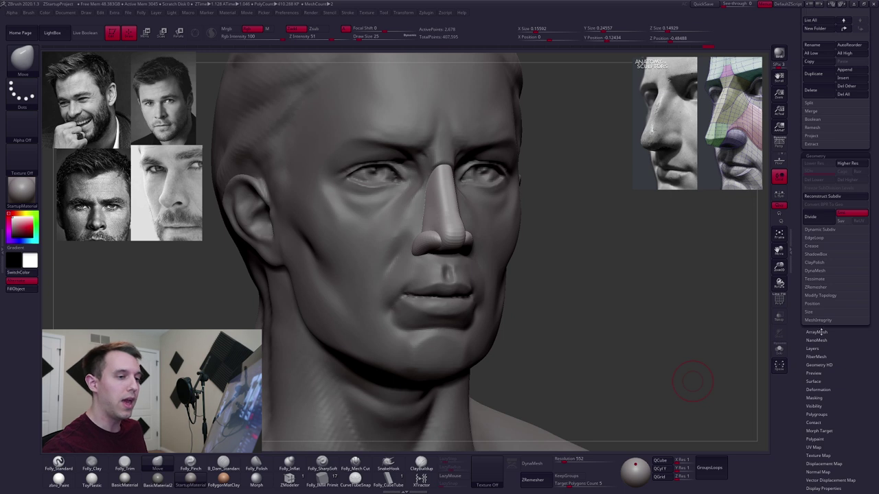
pyautogui.click(817, 270)
pyautogui.click(821, 283)
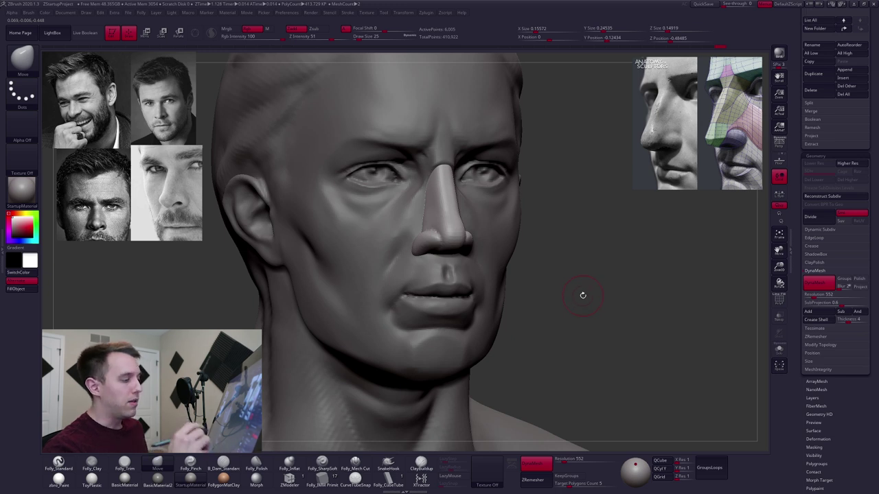
pyautogui.moveTo(551, 314); pyautogui.dragTo(450, 310)
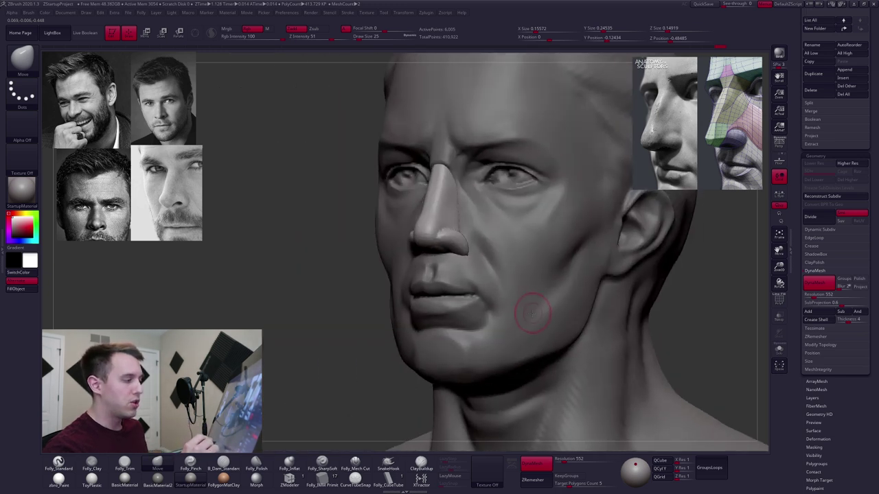
pyautogui.hotkey('ctrl', 'z')
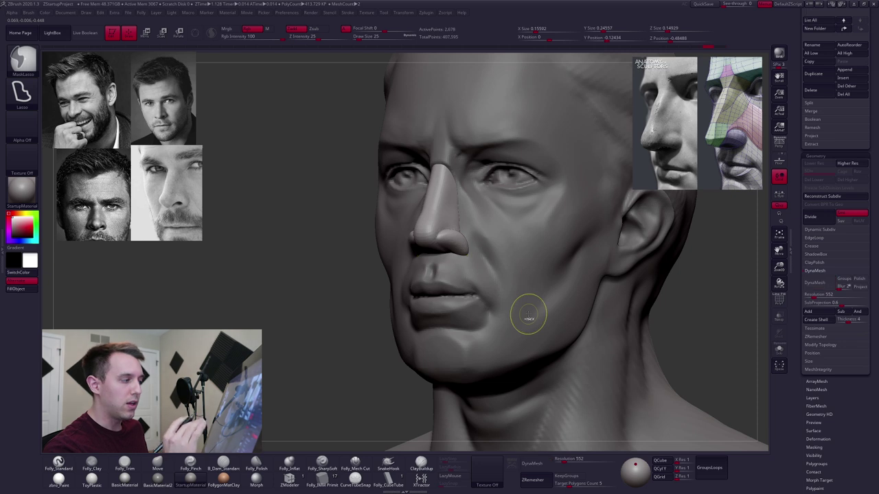
pyautogui.hotkey('ctrl', 'shift', 'z')
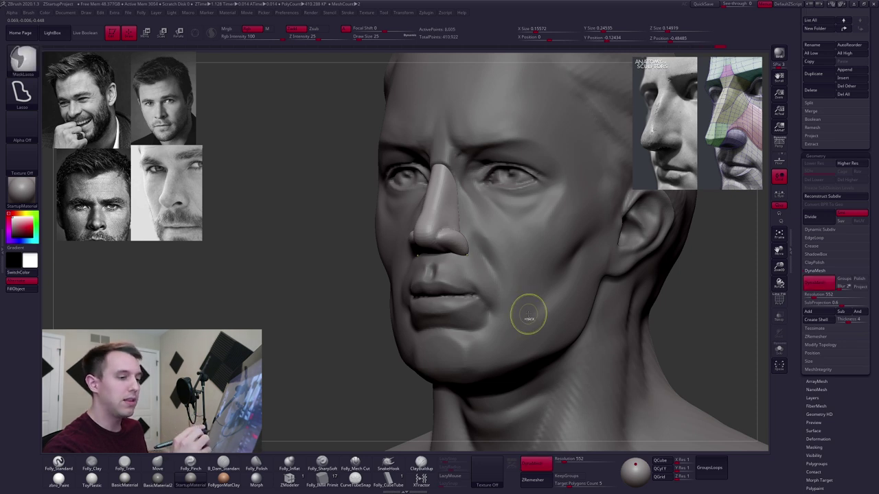
pyautogui.hotkey('ctrl', 'z')
# Try DynaMesh on the merged nose at resolutions 16 and 120, undoing each attempt
pyautogui.moveTo(817, 297); pyautogui.dragTo(804, 296)
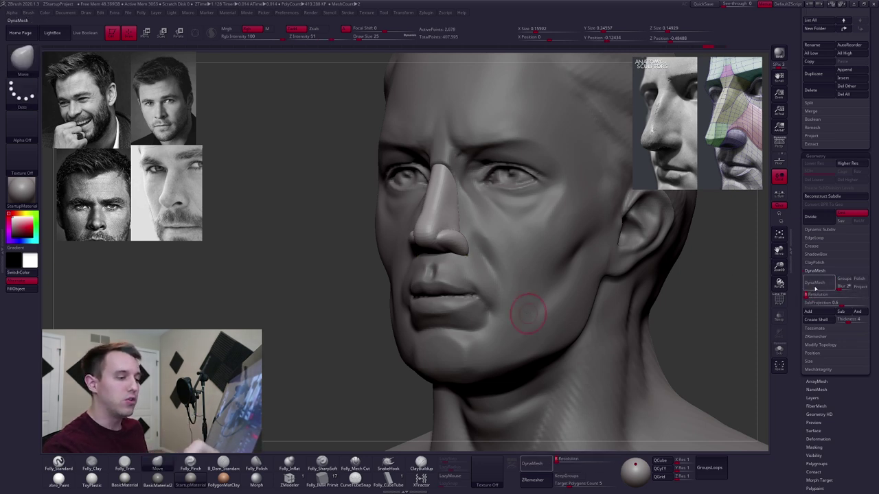
pyautogui.click(812, 286)
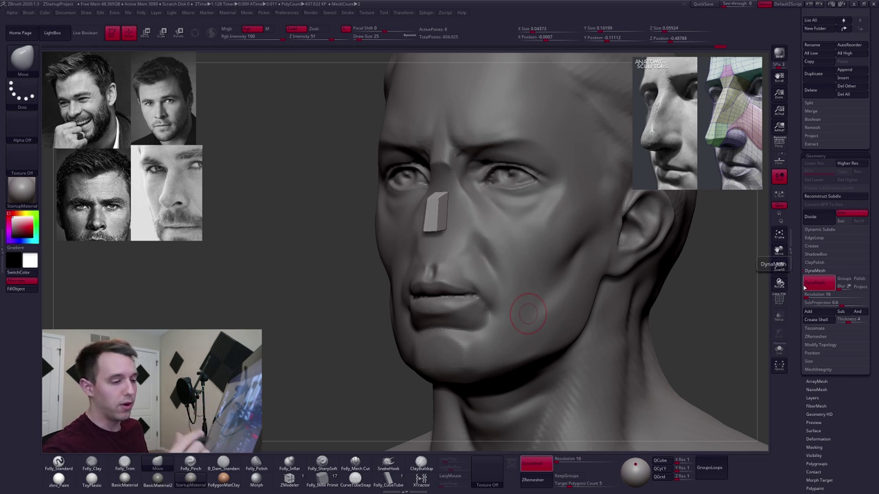
pyautogui.hotkey('ctrl', 'z')
pyautogui.moveTo(806, 294); pyautogui.dragTo(809, 295)
pyautogui.click(816, 287)
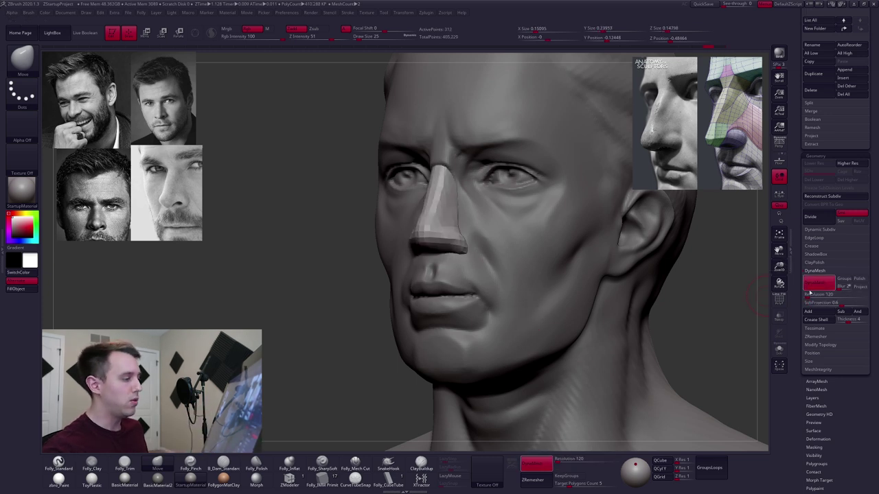
pyautogui.hotkey('ctrl', 'z')
# DynaMesh the merged nose at resolution 712
pyautogui.moveTo(810, 295)
pyautogui.mouseDown()
pyautogui.moveTo(875, 293)
pyautogui.moveTo(816, 295)
pyautogui.mouseUp()
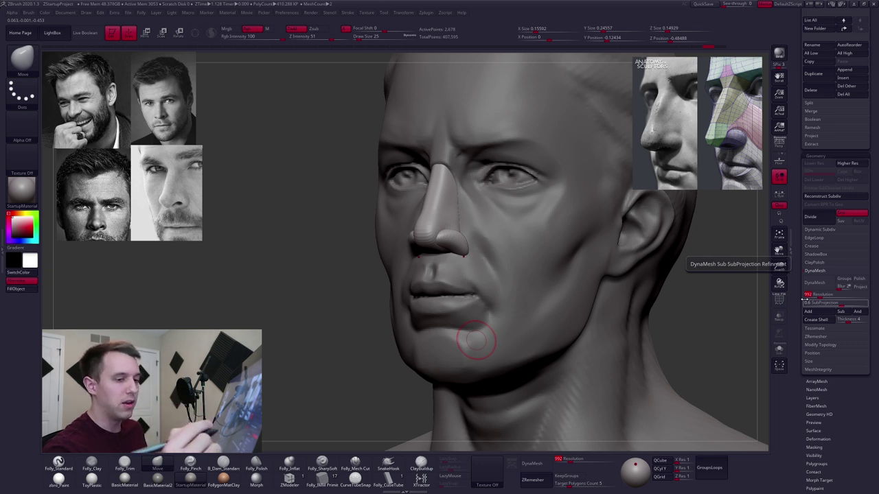
pyautogui.moveTo(820, 296); pyautogui.dragTo(815, 297)
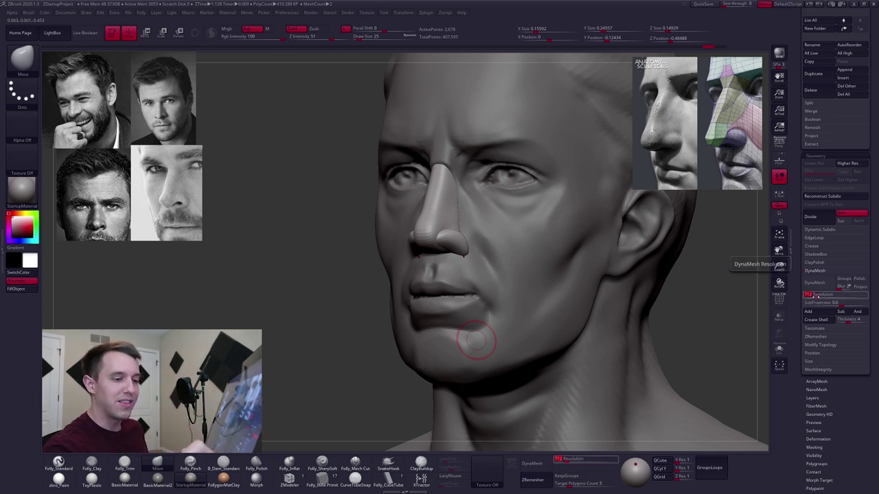
pyautogui.click(819, 283)
# Isolate the fused nose to examine its wing seams up close, reduce the draw size to 12 and restore the head
pyautogui.moveTo(797, 280); pyautogui.dragTo(797, 372)
pyautogui.moveTo(446, 246)
pyautogui.mouseDown(button='right')
pyautogui.moveTo(429, 210)
pyautogui.moveTo(457, 245)
pyautogui.mouseUp(button='right')
pyautogui.hotkey('alt', 'shift', 's')
pyautogui.press('space')
pyautogui.moveTo(458, 244); pyautogui.dragTo(453, 244)
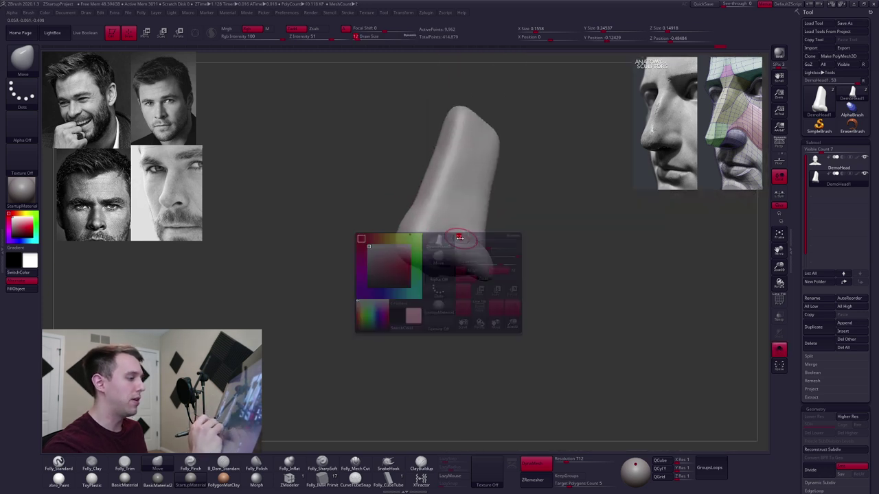
pyautogui.moveTo(456, 246); pyautogui.dragTo(455, 262, button='right')
pyautogui.hotkey('alt', 'shift', 's')
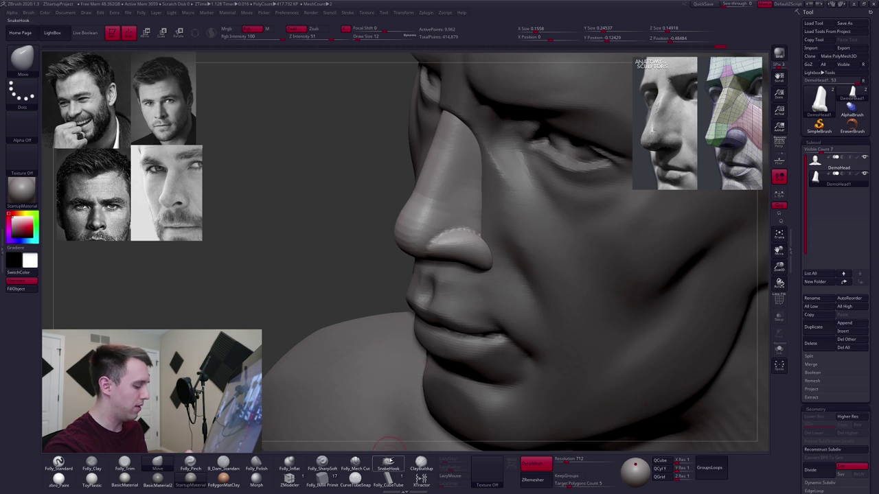
# Switch to the ClayBuildup brush, set its draw size to 33 and frame the nose in three-quarter view
pyautogui.click(420, 464)
pyautogui.moveTo(525, 341); pyautogui.dragTo(527, 309, button='right')
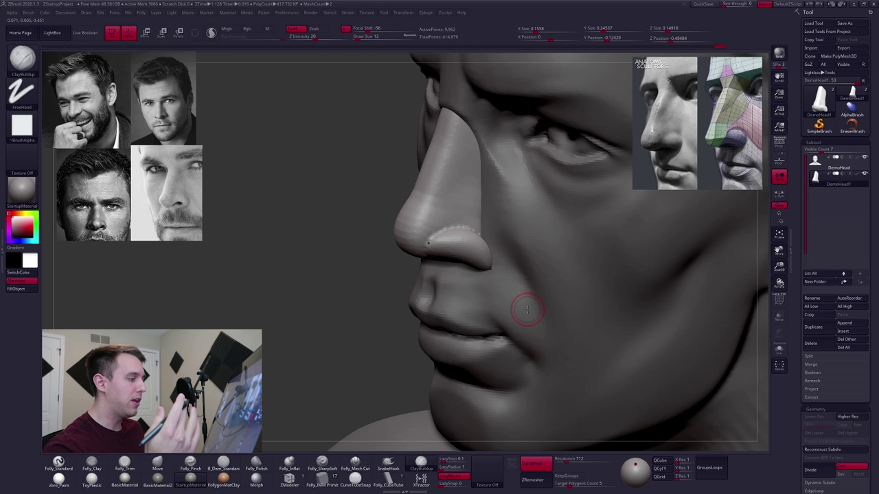
pyautogui.press('space')
pyautogui.click(461, 236)
pyautogui.moveTo(461, 236); pyautogui.dragTo(464, 240)
pyautogui.moveTo(464, 240)
pyautogui.keyDown('ctrl'); pyautogui.mouseDown(button='right')
pyautogui.moveTo(470, 248)
pyautogui.moveTo(480, 211)
pyautogui.mouseUp(button='right'); pyautogui.keyUp('ctrl')
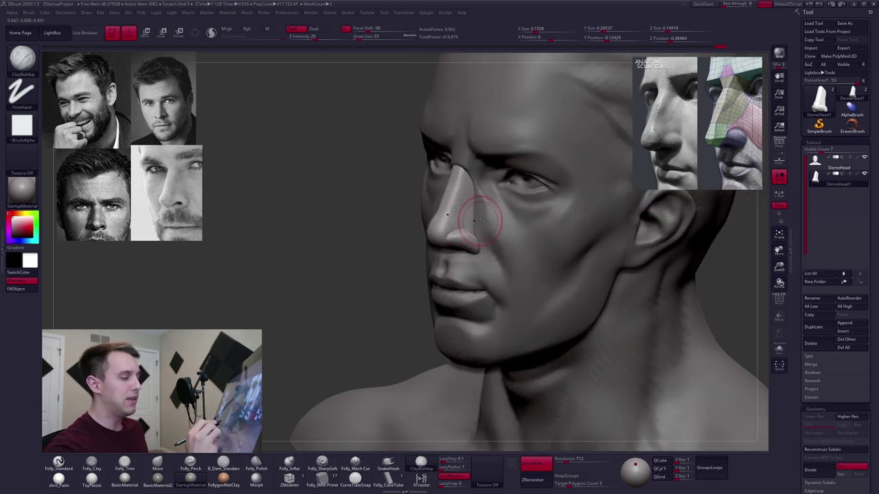
# Try smoothing the nostril wing heavily into the side of the nose and undo the strokes
pyautogui.keyDown('shift'); pyautogui.moveTo(469, 249); pyautogui.dragTo(456, 232); pyautogui.keyUp('shift')
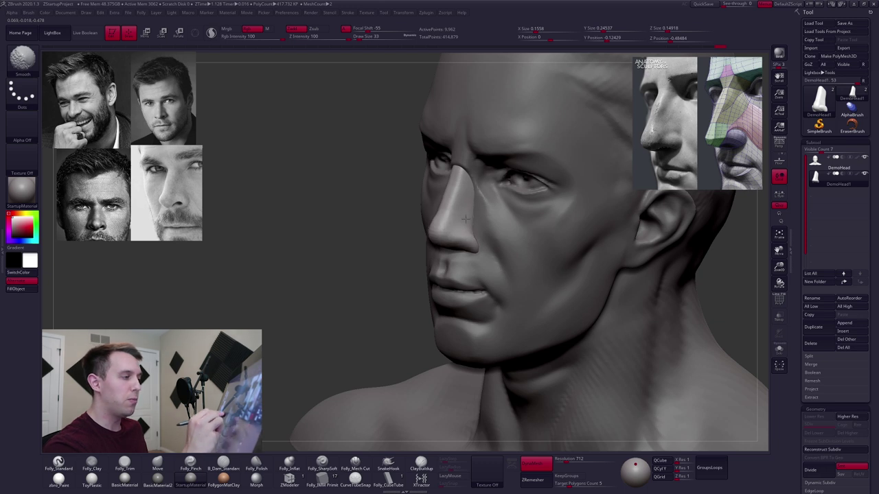
pyautogui.keyDown('shift'); pyautogui.moveTo(481, 235); pyautogui.dragTo(470, 250); pyautogui.keyUp('shift')
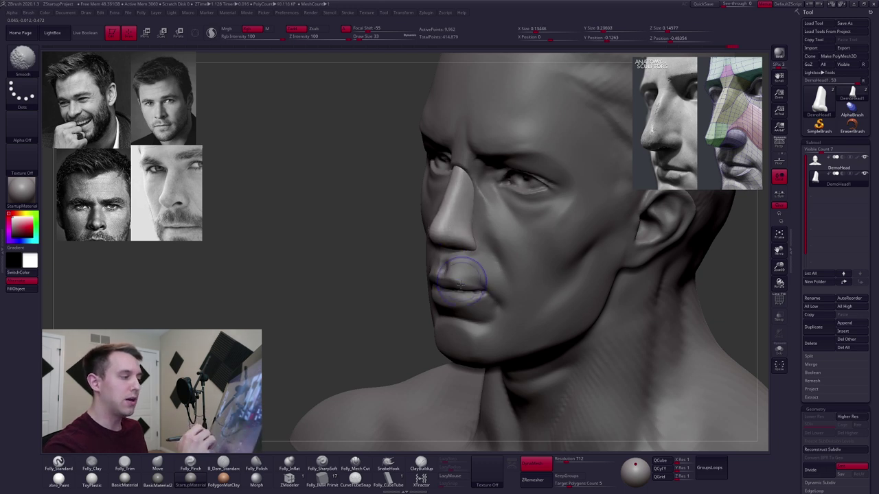
pyautogui.moveTo(510, 292); pyautogui.dragTo(531, 276, button='right')
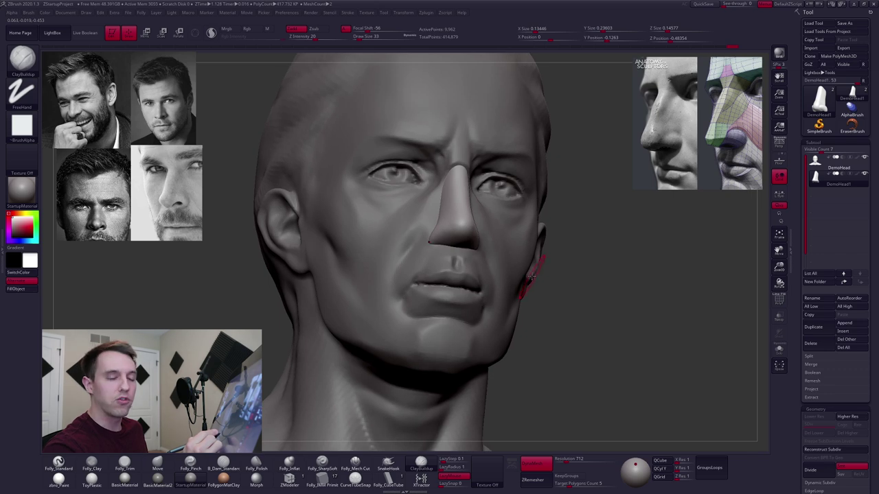
pyautogui.hotkey('ctrl', 'shift', 'z')
# Fill the seam between the nostril wing and the side of the nose with ClayBuildup at draw size 21
pyautogui.moveTo(530, 278)
pyautogui.mouseDown(button='right')
pyautogui.moveTo(489, 282)
pyautogui.moveTo(499, 262)
pyautogui.mouseUp(button='right')
pyautogui.press('space')
pyautogui.moveTo(468, 227); pyautogui.dragTo(457, 227)
pyautogui.moveTo(450, 234)
pyautogui.mouseDown(button='right')
pyautogui.moveTo(468, 241)
pyautogui.moveTo(463, 258)
pyautogui.mouseUp(button='right')
pyautogui.moveTo(438, 228); pyautogui.dragTo(474, 225)
pyautogui.moveTo(461, 230); pyautogui.dragTo(458, 248, button='right')
pyautogui.press('space')
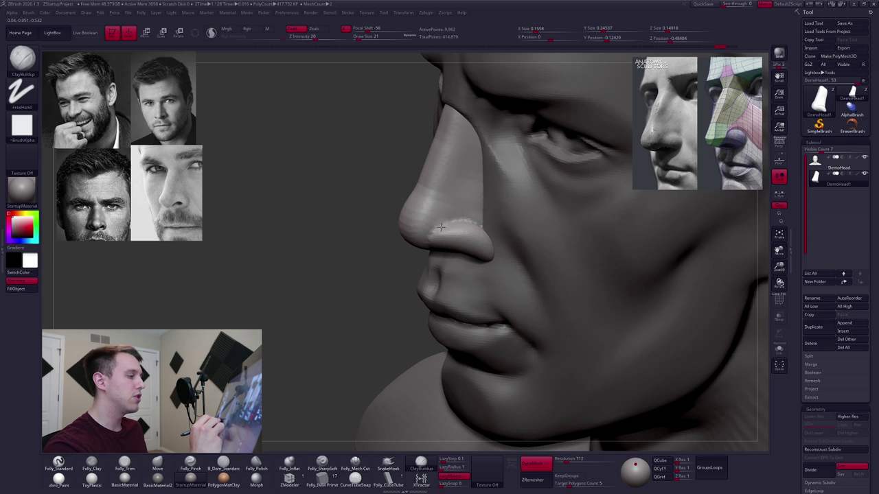
pyautogui.moveTo(463, 212); pyautogui.dragTo(461, 224)
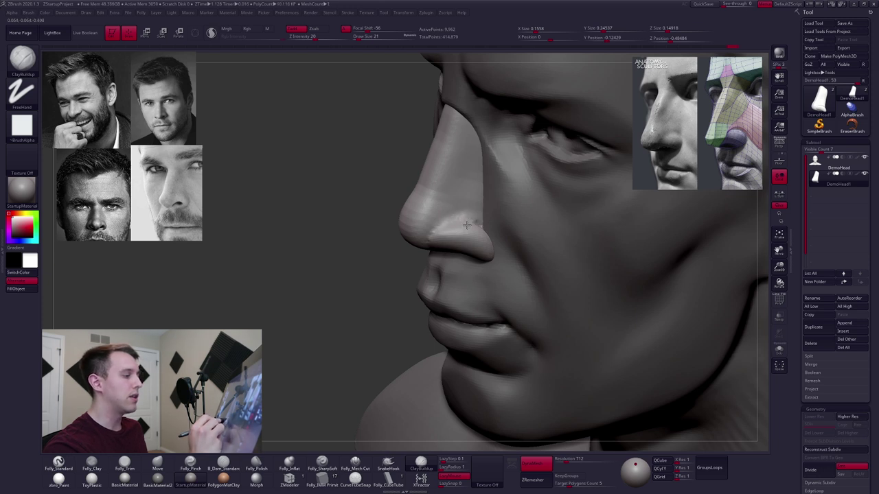
pyautogui.moveTo(471, 227); pyautogui.dragTo(480, 226, button='right')
pyautogui.hotkey('alt', 's')
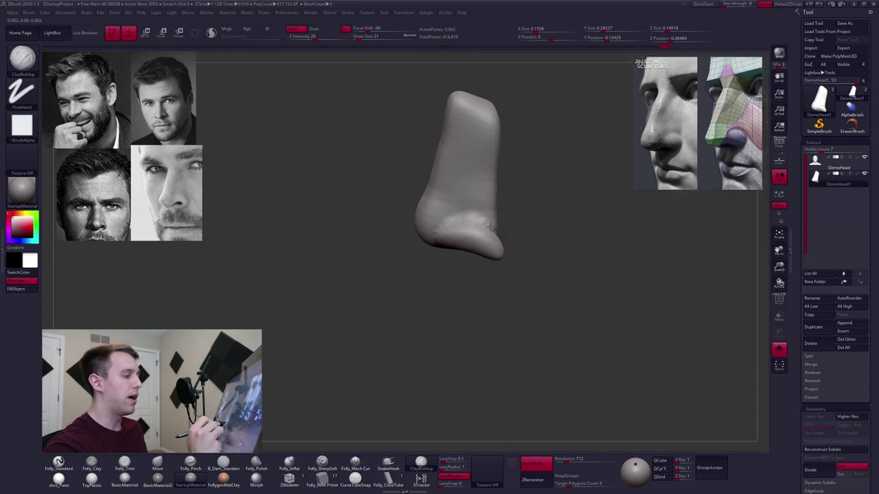
pyautogui.hotkey('alt', 's')
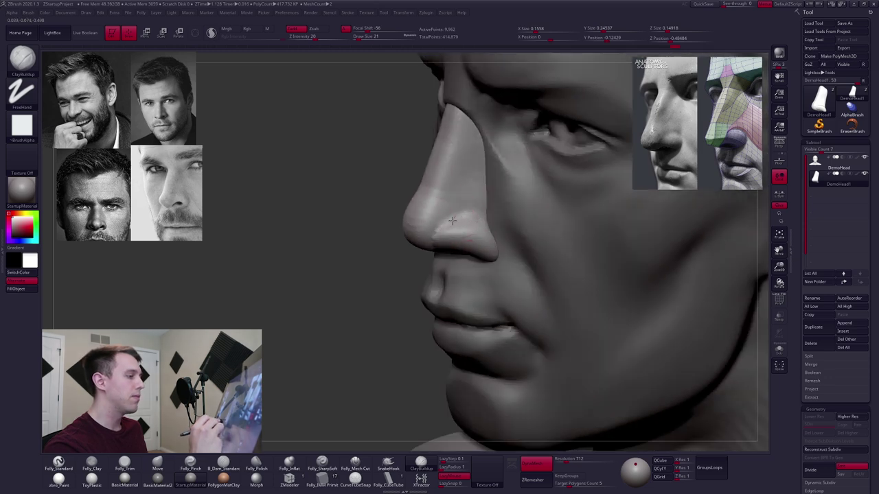
# Isolate the nose, then build up and smooth the columella between the nostril wings on its underside
pyautogui.moveTo(441, 239)
pyautogui.mouseDown(button='right')
pyautogui.moveTo(459, 228)
pyautogui.moveTo(466, 206)
pyautogui.mouseUp(button='right')
pyautogui.moveTo(442, 275)
pyautogui.mouseDown(button='right')
pyautogui.moveTo(435, 243)
pyautogui.moveTo(425, 250)
pyautogui.mouseUp(button='right')
pyautogui.hotkey('alt', 's')
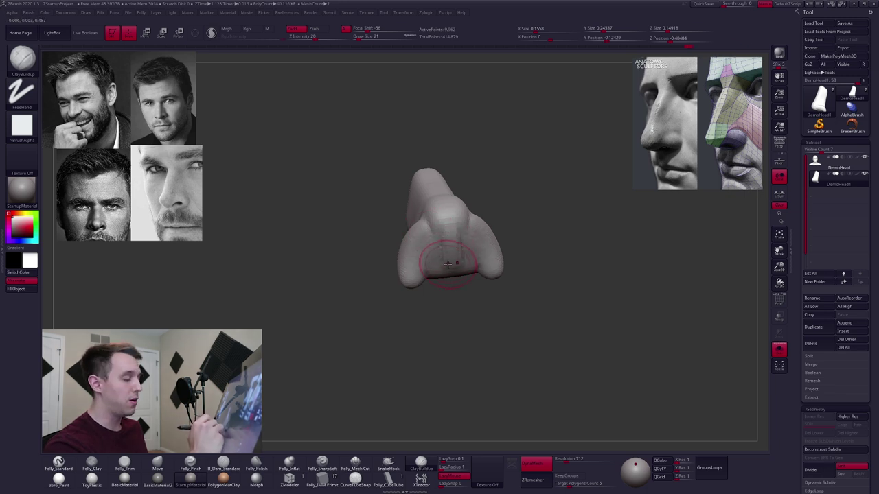
pyautogui.moveTo(450, 274)
pyautogui.mouseDown(button='right')
pyautogui.moveTo(470, 269)
pyautogui.moveTo(454, 268)
pyautogui.mouseUp(button='right')
pyautogui.keyDown('shift'); pyautogui.moveTo(459, 255); pyautogui.dragTo(456, 217); pyautogui.keyUp('shift')
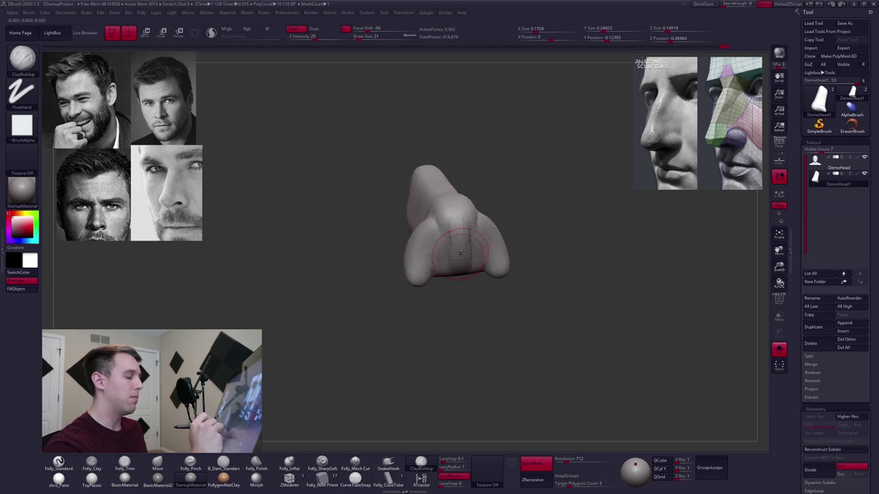
# Switch to the Move brush and adjust the profile of the nose base just under the tip
pyautogui.moveTo(460, 254); pyautogui.dragTo(447, 245, button='right')
pyautogui.press('b')
pyautogui.press('m')
pyautogui.press('v')
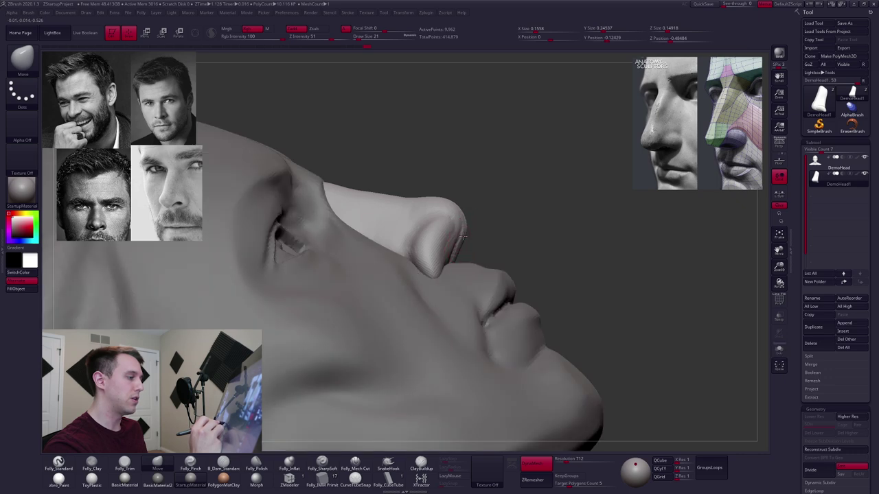
pyautogui.moveTo(459, 243); pyautogui.dragTo(463, 238)
pyautogui.moveTo(459, 239)
pyautogui.mouseDown(button='right')
pyautogui.moveTo(446, 255)
pyautogui.moveTo(447, 287)
pyautogui.mouseUp(button='right')
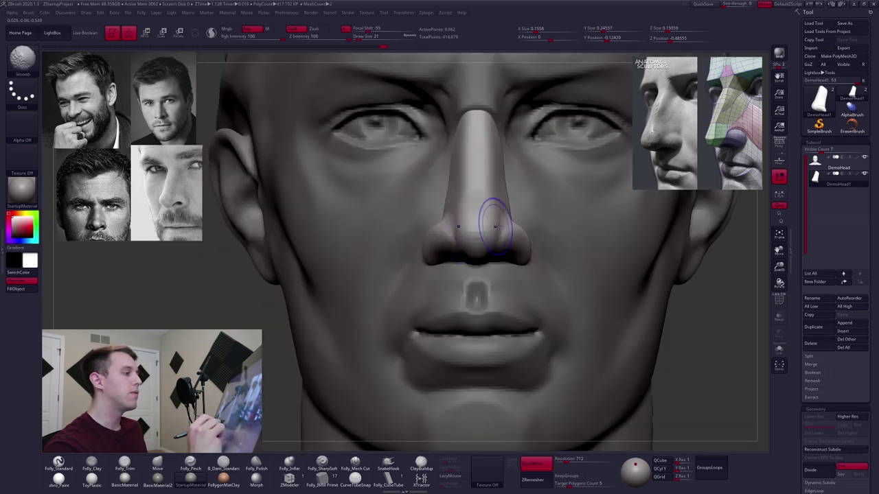
# Set the Move brush's draw size to 38 and pull the top of the nose bridge up toward the brow
pyautogui.keyDown('ctrl'); pyautogui.moveTo(497, 226); pyautogui.dragTo(465, 250, button='right'); pyautogui.keyUp('ctrl')
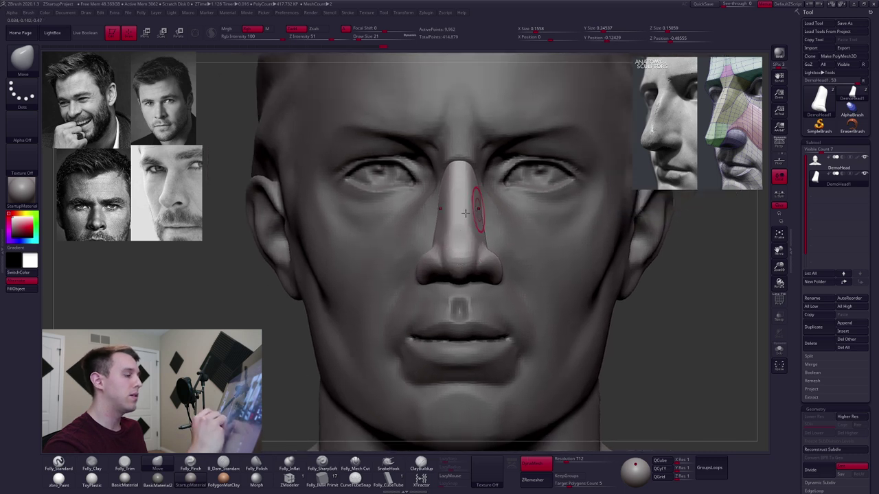
pyautogui.moveTo(466, 214); pyautogui.dragTo(405, 212, button='right')
pyautogui.press('space')
pyautogui.moveTo(465, 176); pyautogui.dragTo(474, 165)
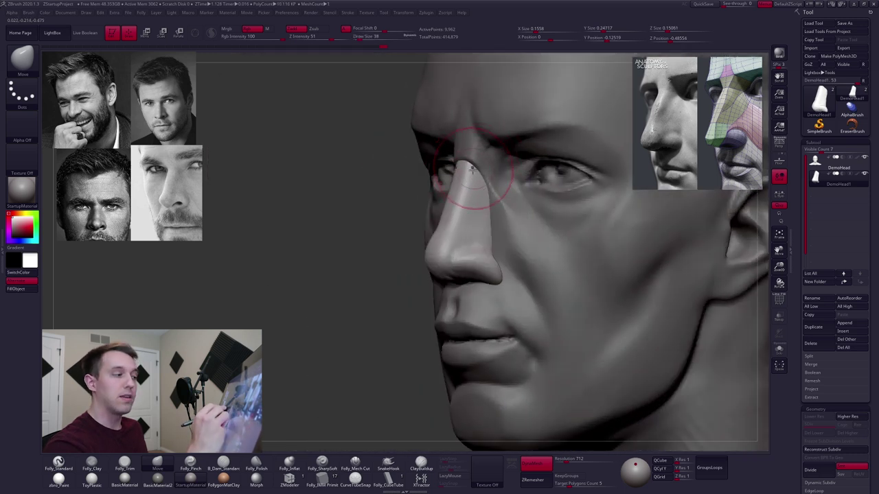
# Flatten the bridge of the isolated nose with the Folly_Trim brush, and return to the Move brush with the head shown
pyautogui.keyDown('ctrl'); pyautogui.moveTo(499, 239); pyautogui.dragTo(576, 235, button='right'); pyautogui.keyUp('ctrl')
pyautogui.moveTo(461, 211)
pyautogui.mouseDown(button='right')
pyautogui.moveTo(478, 254)
pyautogui.moveTo(433, 231)
pyautogui.moveTo(479, 225)
pyautogui.moveTo(469, 200)
pyautogui.mouseUp(button='right')
pyautogui.press('3')
pyautogui.hotkey('alt', 's')
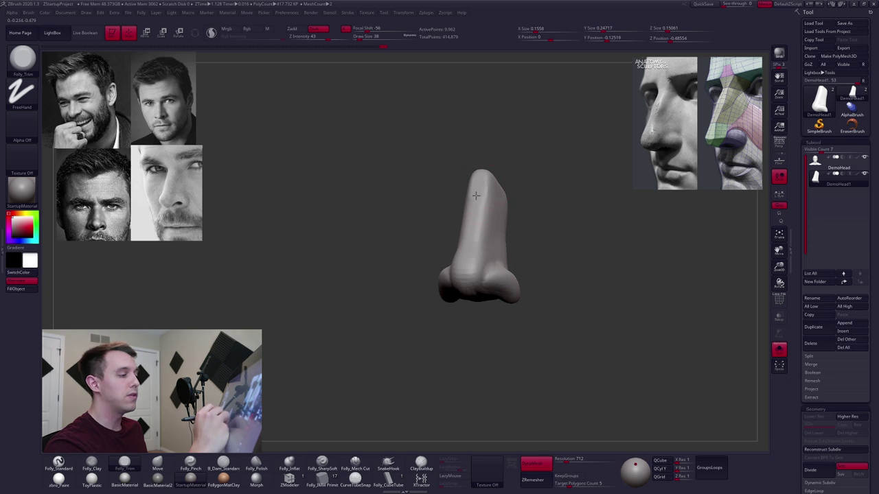
pyautogui.keyDown('shift'); pyautogui.moveTo(468, 257); pyautogui.dragTo(476, 227, button='right'); pyautogui.keyUp('shift')
pyautogui.press('2')
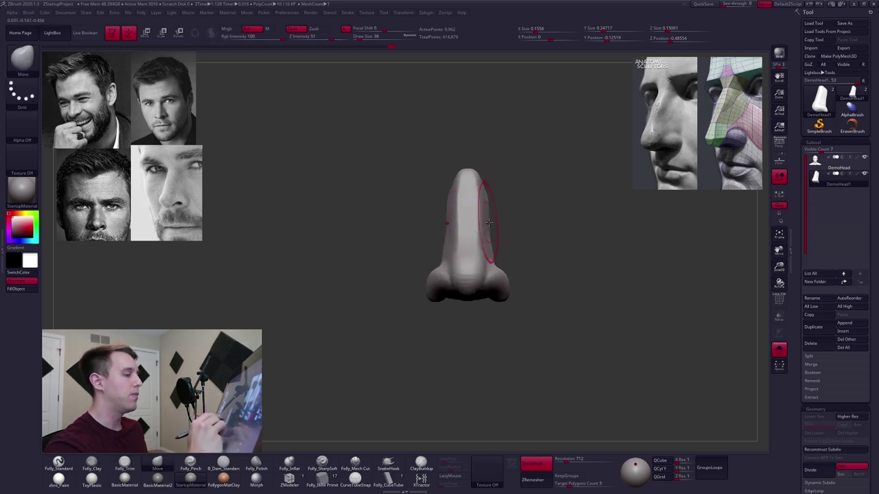
pyautogui.hotkey('alt', 's')
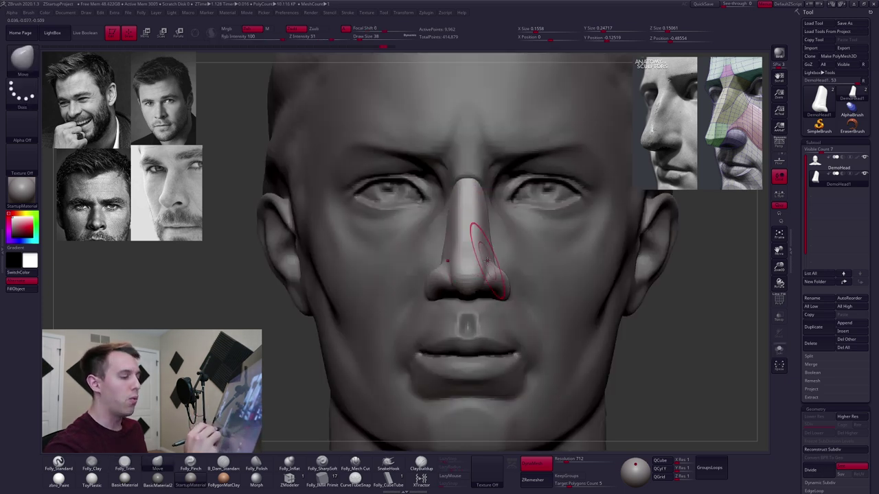
# Reshape the sides and upper bridge of the nose with the Move brush at draw size 33
pyautogui.press('space')
pyautogui.moveTo(490, 268); pyautogui.dragTo(488, 270)
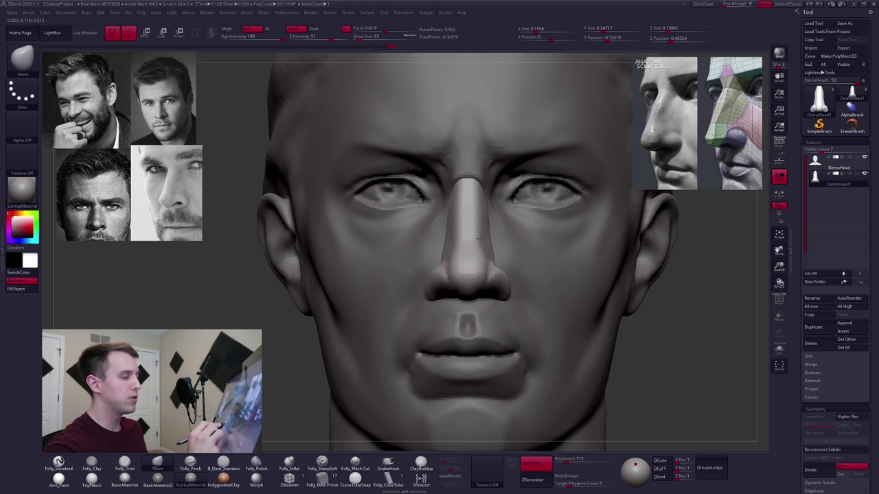
pyautogui.moveTo(482, 187); pyautogui.dragTo(482, 192)
pyautogui.moveTo(472, 253); pyautogui.dragTo(486, 241, button='right')
pyautogui.moveTo(515, 221); pyautogui.dragTo(518, 199)
pyautogui.moveTo(515, 242); pyautogui.dragTo(529, 251, button='right')
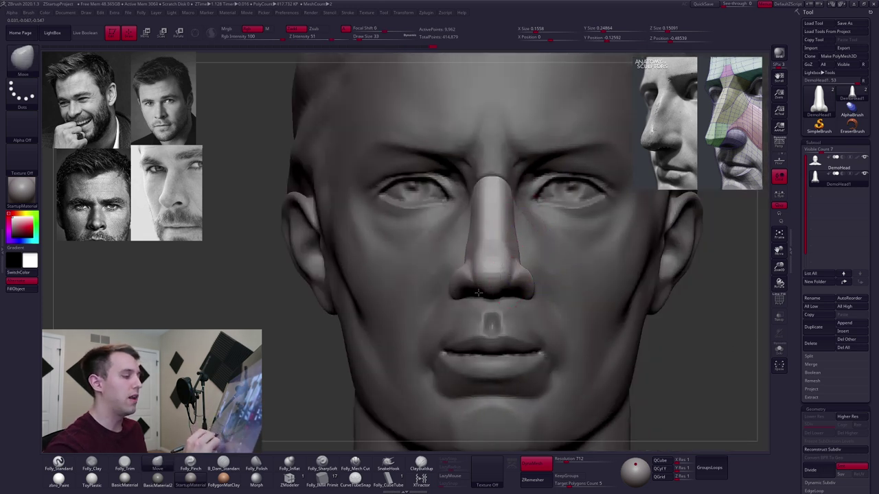
# Adjust the lower edge of the nose tip and the nostril wings with the Move brush
pyautogui.keyDown('alt'); pyautogui.moveTo(479, 292); pyautogui.dragTo(456, 279, button='right'); pyautogui.keyUp('alt')
pyautogui.moveTo(484, 275); pyautogui.dragTo(484, 281)
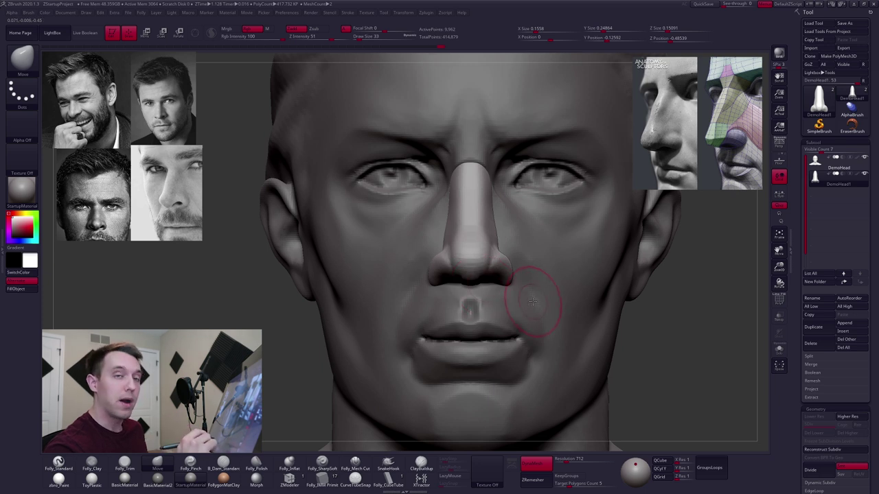
pyautogui.moveTo(535, 302); pyautogui.dragTo(534, 232, button='right')
pyautogui.moveTo(508, 266); pyautogui.dragTo(510, 272)
pyautogui.moveTo(509, 273)
pyautogui.mouseDown(button='right')
pyautogui.moveTo(517, 286)
pyautogui.moveTo(495, 254)
pyautogui.moveTo(474, 255)
pyautogui.mouseUp(button='right')
# Isolate the nose seen from below, reduce the draw size to 12 and make MaskPen the masking brush
pyautogui.hotkey('alt', 's')
pyautogui.press('space')
pyautogui.moveTo(478, 255); pyautogui.dragTo(475, 255)
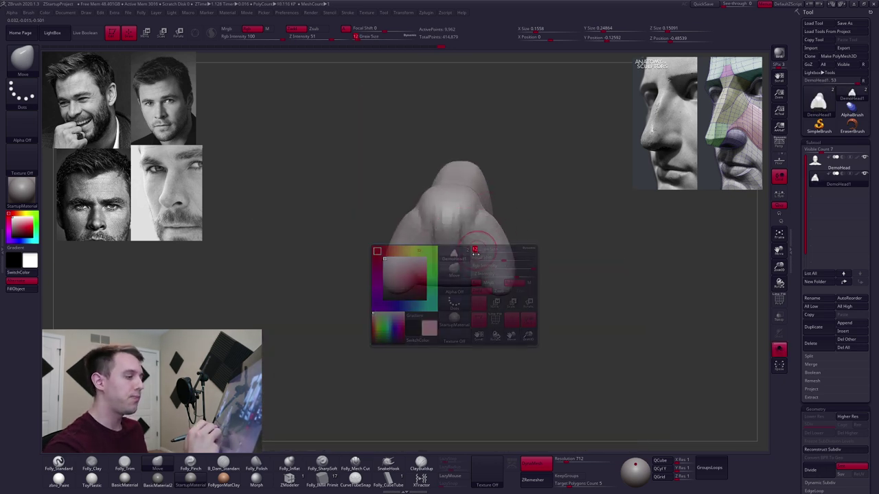
pyautogui.press('ctrl')
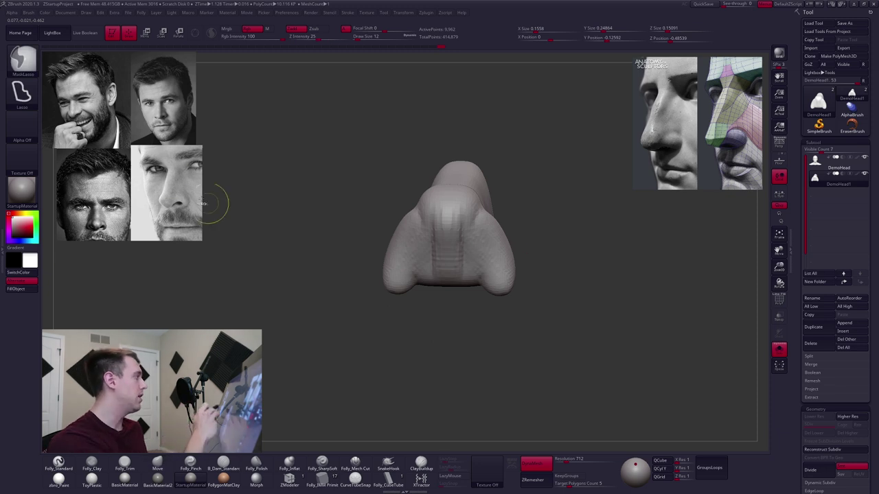
pyautogui.click(22, 60)
pyautogui.click(97, 66)
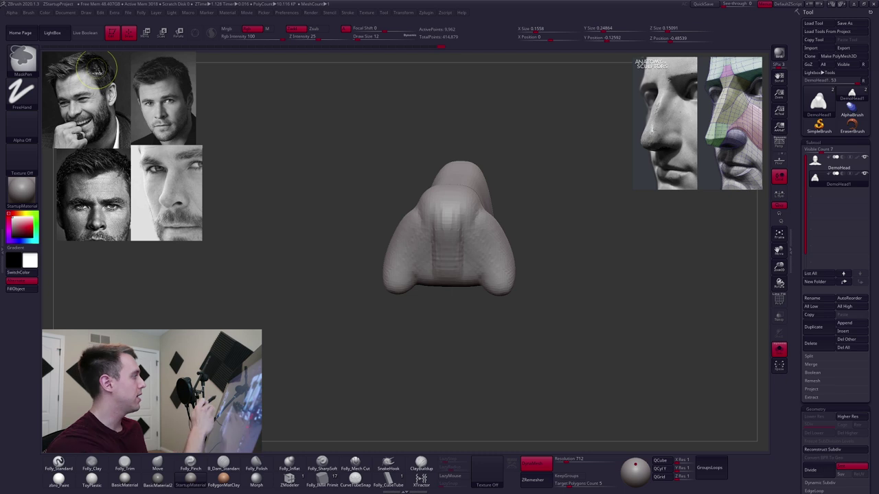
pyautogui.click(22, 60)
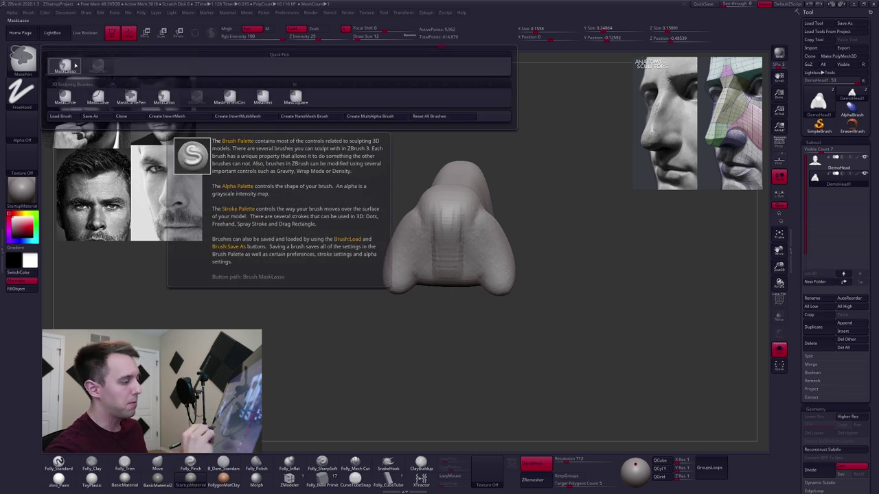
# Mask two symmetrical round nostril openings on the nose's underside at draw size 9, and show the head again
pyautogui.moveTo(498, 253)
pyautogui.mouseDown(button='right')
pyautogui.moveTo(495, 266)
pyautogui.moveTo(479, 265)
pyautogui.mouseUp(button='right')
pyautogui.press('space')
pyautogui.moveTo(477, 254); pyautogui.dragTo(473, 252)
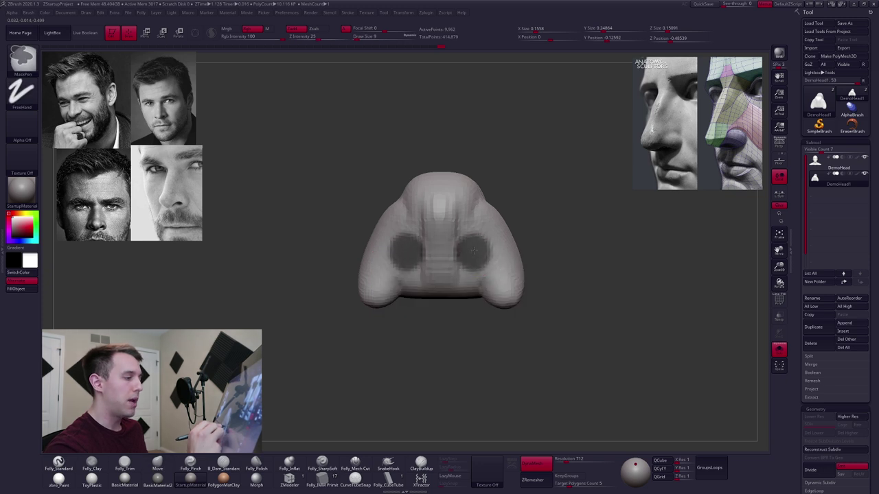
pyautogui.moveTo(472, 254)
pyautogui.mouseDown(button='right')
pyautogui.moveTo(543, 288)
pyautogui.moveTo(528, 277)
pyautogui.mouseUp(button='right')
pyautogui.hotkey('alt', 's')
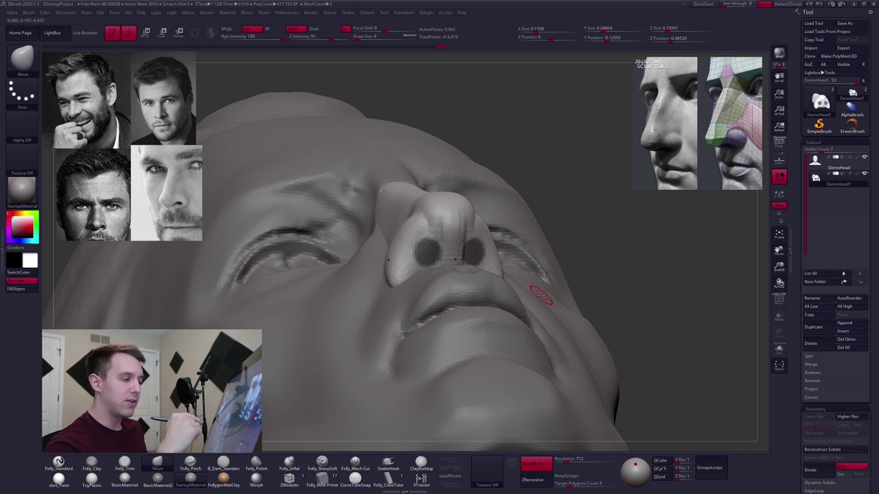
# Invert the mask and push the nostril areas up into the nose with the Transpose move
pyautogui.keyDown('ctrl'); pyautogui.click(574, 255); pyautogui.keyUp('ctrl')
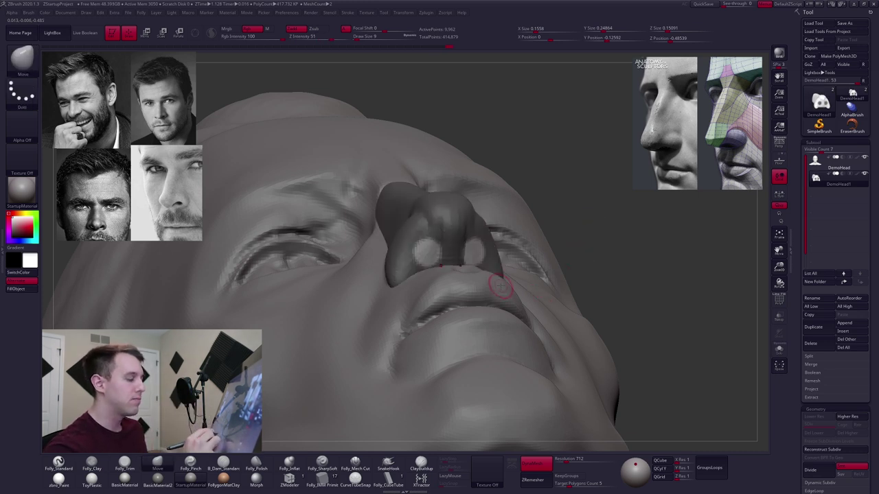
pyautogui.moveTo(488, 296); pyautogui.dragTo(483, 279, button='right')
pyautogui.press('w')
pyautogui.moveTo(473, 260)
pyautogui.mouseDown()
pyautogui.moveTo(498, 292)
pyautogui.moveTo(461, 265)
pyautogui.mouseUp()
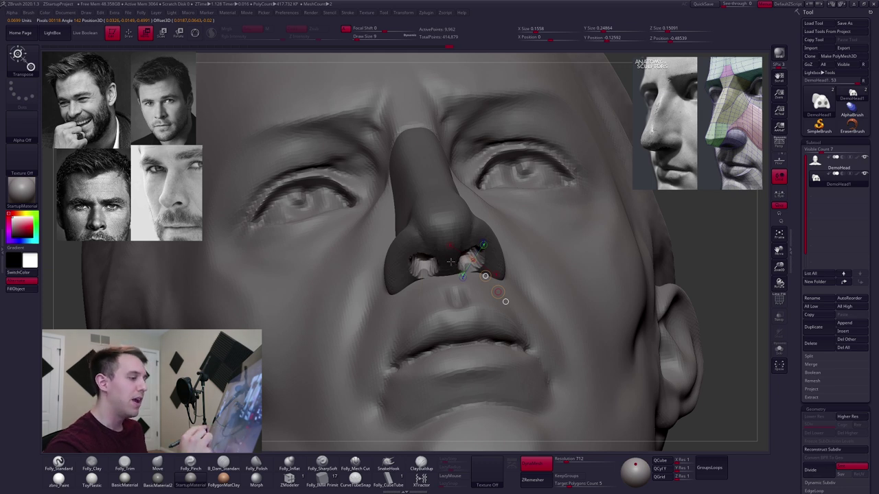
pyautogui.press('q')
# Clear the mask and DynaMesh the nose with its nostril cavities at resolution 712
pyautogui.moveTo(533, 284)
pyautogui.keyDown('ctrl'); pyautogui.mouseDown(button='right')
pyautogui.moveTo(502, 288)
pyautogui.moveTo(438, 322)
pyautogui.mouseUp(button='right'); pyautogui.keyUp('ctrl')
pyautogui.keyDown('ctrl'); pyautogui.moveTo(437, 323); pyautogui.dragTo(443, 329); pyautogui.keyUp('ctrl')
pyautogui.moveTo(437, 309); pyautogui.dragTo(525, 276, button='right')
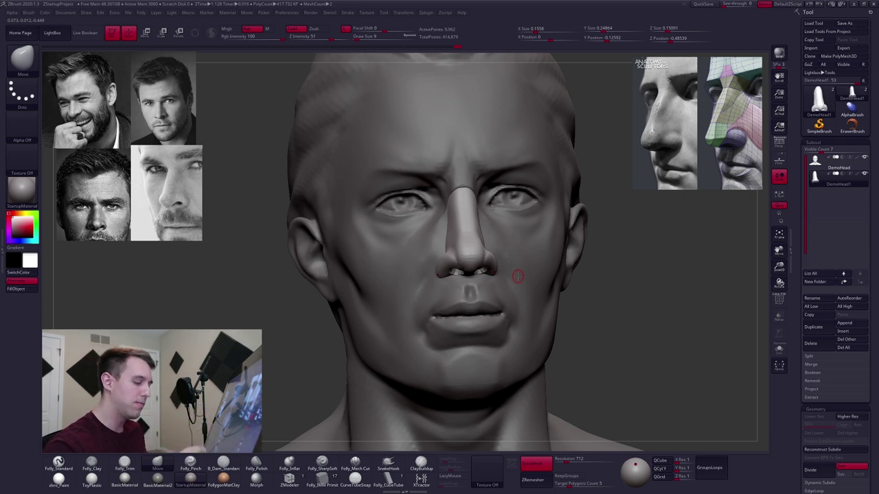
pyautogui.keyDown('ctrl'); pyautogui.moveTo(613, 345); pyautogui.dragTo(666, 267); pyautogui.keyUp('ctrl')
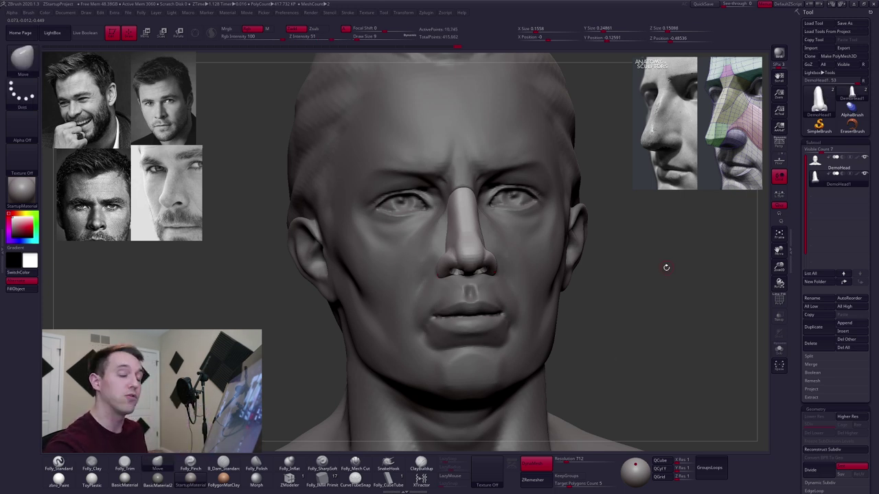
# Reshape the nose tip and nostril wing in profile with the Move brush at draw size 21
pyautogui.moveTo(519, 326)
pyautogui.mouseDown(button='right')
pyautogui.moveTo(456, 319)
pyautogui.moveTo(474, 309)
pyautogui.moveTo(474, 245)
pyautogui.moveTo(480, 259)
pyautogui.moveTo(470, 273)
pyautogui.moveTo(472, 246)
pyautogui.mouseUp(button='right')
pyautogui.moveTo(478, 283)
pyautogui.mouseDown(button='right')
pyautogui.moveTo(484, 267)
pyautogui.moveTo(438, 283)
pyautogui.mouseUp(button='right')
pyautogui.press('space')
pyautogui.moveTo(447, 261); pyautogui.dragTo(438, 257)
pyautogui.moveTo(448, 227); pyautogui.dragTo(445, 221)
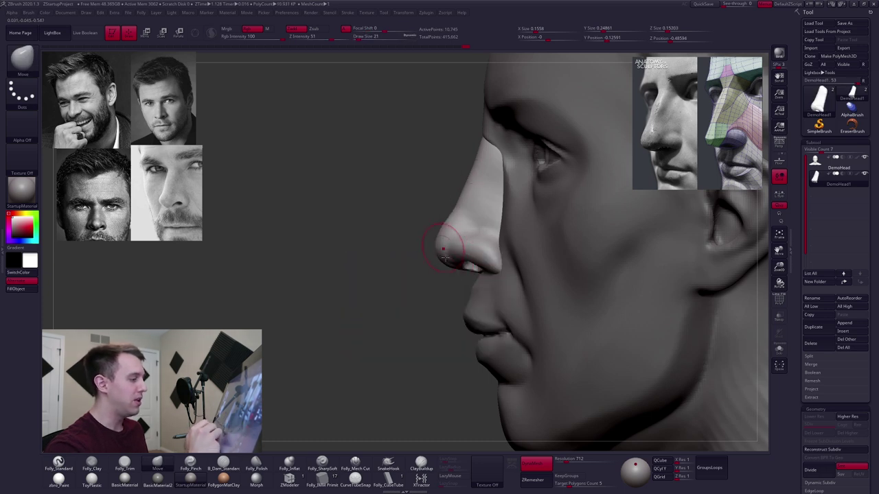
pyautogui.moveTo(484, 259); pyautogui.dragTo(491, 262)
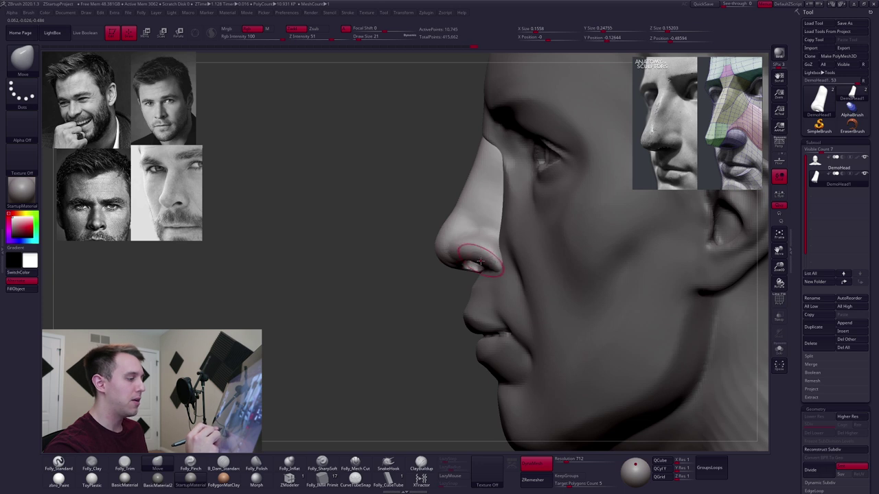
# Raise the Move brush's draw size to 33 and adjust the overall shape of the lower nose
pyautogui.moveTo(480, 261); pyautogui.dragTo(504, 262, button='right')
pyautogui.press('space')
pyautogui.moveTo(475, 261); pyautogui.dragTo(484, 257)
pyautogui.moveTo(504, 244); pyautogui.dragTo(563, 261, button='right')
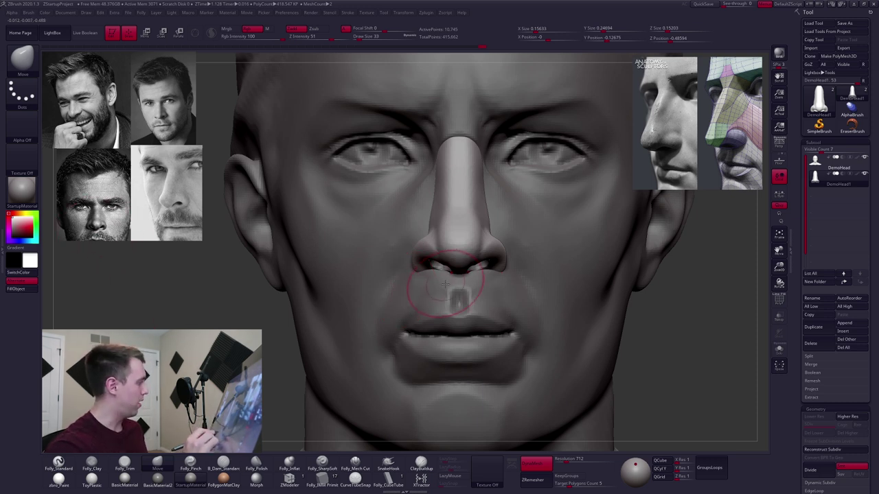
# Pull the lower rim of the nostril wing down in three-quarter view with the Move brush, reducing the draw size to 12 and 9
pyautogui.press('space')
pyautogui.moveTo(506, 254); pyautogui.dragTo(504, 254)
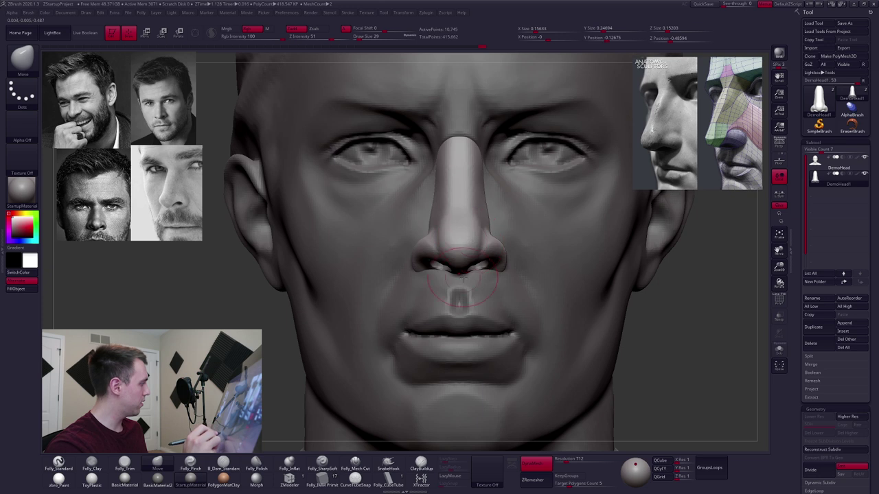
pyautogui.press('space')
pyautogui.moveTo(480, 243)
pyautogui.mouseDown()
pyautogui.moveTo(470, 223)
pyautogui.moveTo(464, 229)
pyautogui.mouseUp()
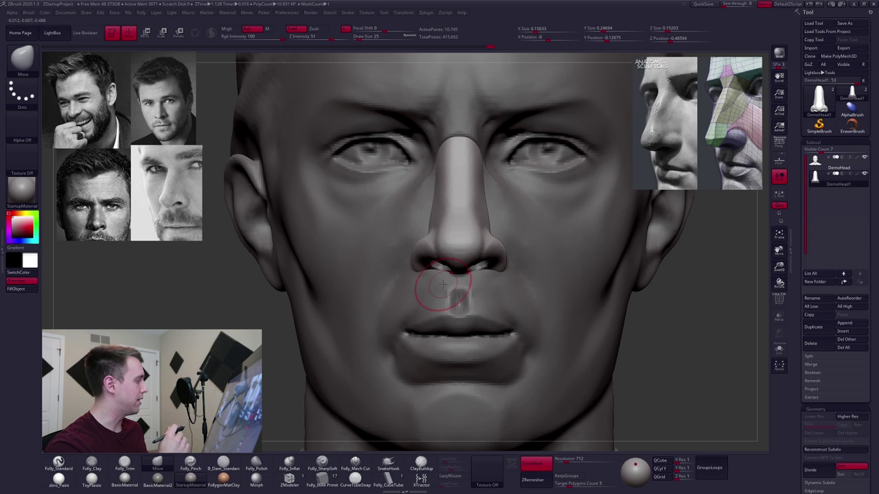
pyautogui.press('space')
pyautogui.moveTo(490, 272); pyautogui.dragTo(483, 272)
pyautogui.moveTo(486, 266)
pyautogui.mouseDown(button='right')
pyautogui.moveTo(464, 271)
pyautogui.moveTo(485, 274)
pyautogui.mouseUp(button='right')
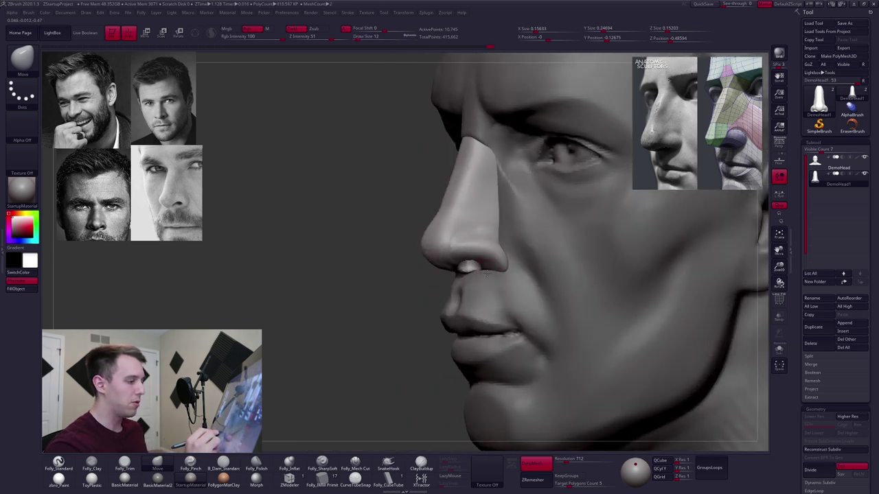
pyautogui.press('space')
pyautogui.moveTo(486, 276); pyautogui.dragTo(501, 272)
pyautogui.press('space')
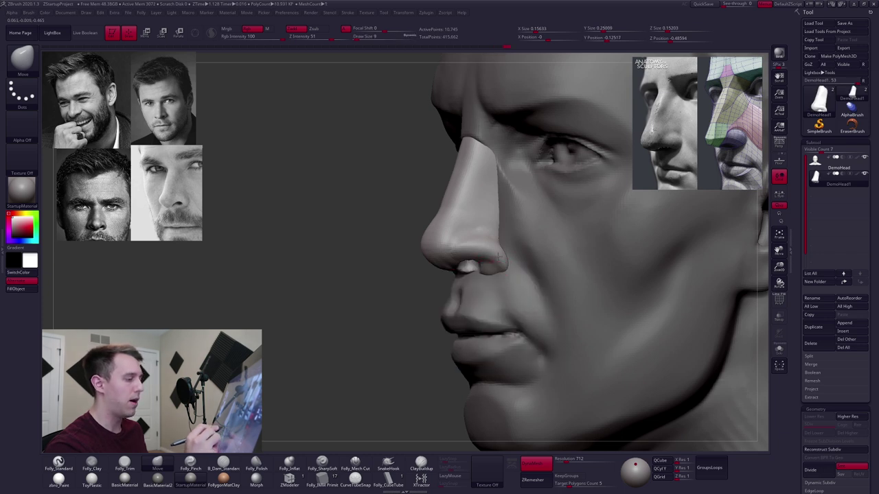
# Build up the upper rim of the nostril opening from below with the Folly_Clay brush
pyautogui.moveTo(490, 281); pyautogui.dragTo(486, 268, button='right')
pyautogui.press('2')
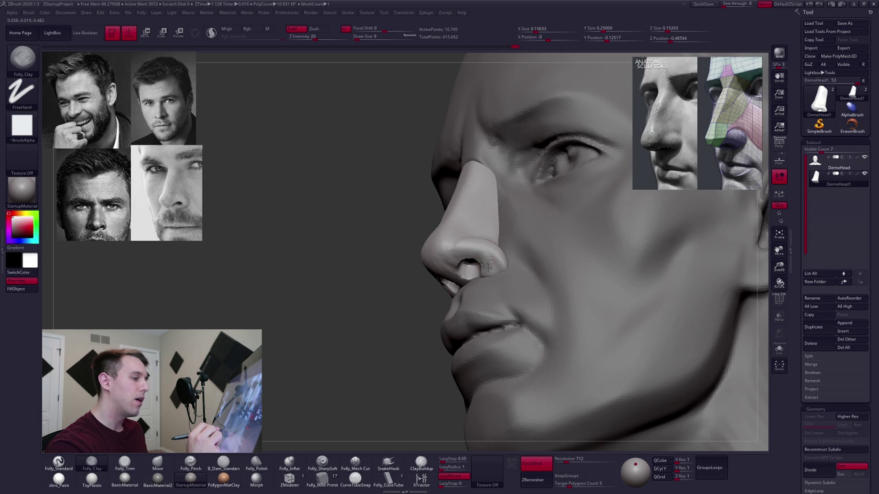
pyautogui.moveTo(461, 255); pyautogui.dragTo(469, 261)
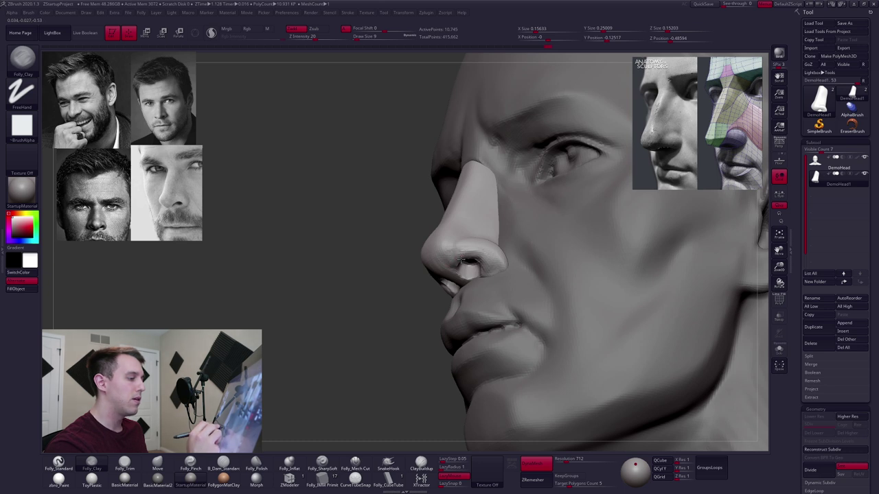
# Reshape the lower back edge of the nostril wing with the Move brush
pyautogui.moveTo(501, 269); pyautogui.dragTo(509, 305, button='right')
pyautogui.press('b')
pyautogui.press('m')
pyautogui.press('v')
pyautogui.moveTo(488, 277); pyautogui.dragTo(505, 272)
pyautogui.moveTo(499, 276); pyautogui.dragTo(480, 277)
pyautogui.press('space')
pyautogui.moveTo(501, 281)
pyautogui.keyDown('ctrl'); pyautogui.mouseDown(button='right')
pyautogui.moveTo(511, 297)
pyautogui.moveTo(453, 299)
pyautogui.mouseUp(button='right'); pyautogui.keyUp('ctrl')
# Select the DemoHead subtool and merge the nose subtool down into it
pyautogui.moveTo(547, 290); pyautogui.dragTo(565, 273, button='right')
pyautogui.click(817, 167)
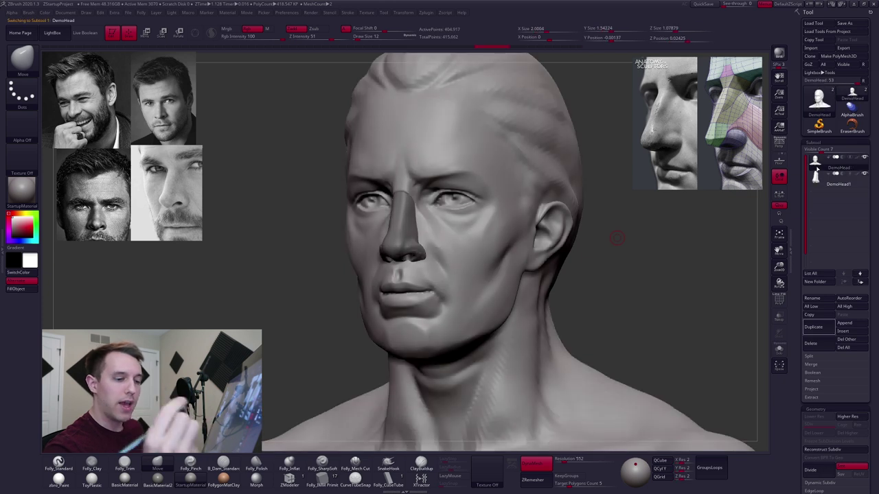
pyautogui.click(816, 365)
pyautogui.click(819, 372)
pyautogui.click(755, 386)
pyautogui.click(754, 386)
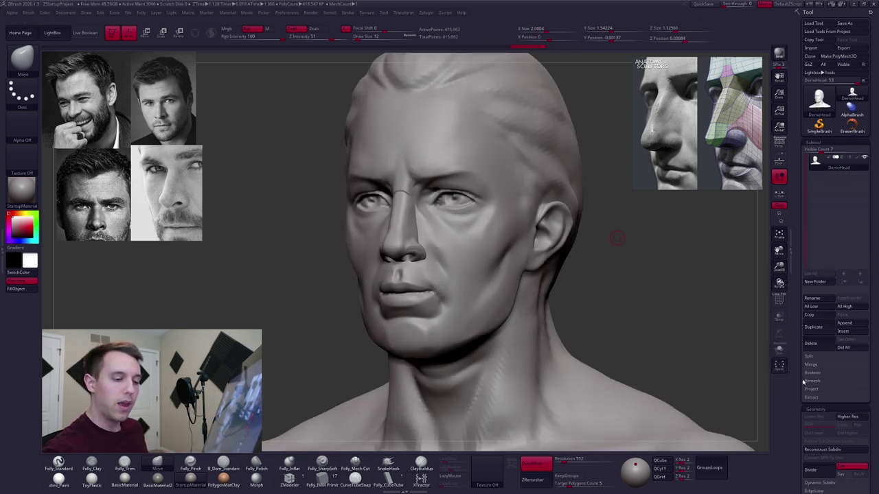
# DynaMesh the merged head at resolution 760 and check the polygroup wireframe around the nose
pyautogui.moveTo(794, 316); pyautogui.dragTo(796, 221)
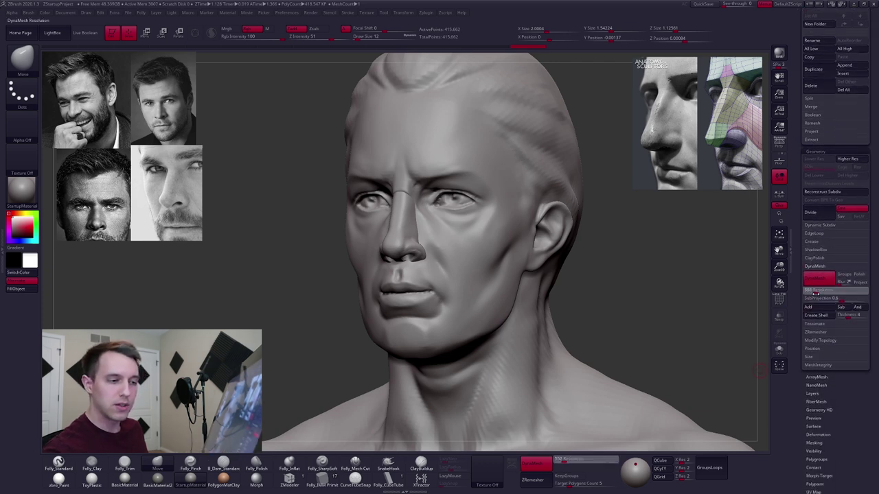
pyautogui.click(816, 293)
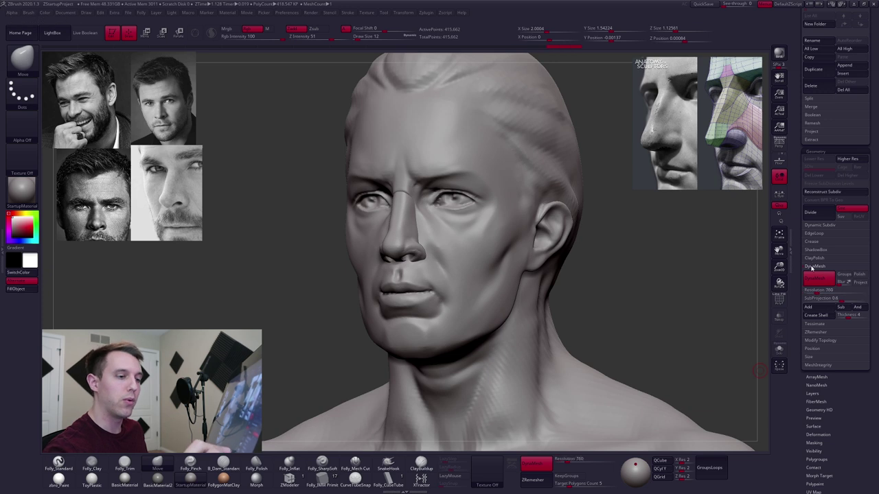
pyautogui.scroll(5, 811, 269)
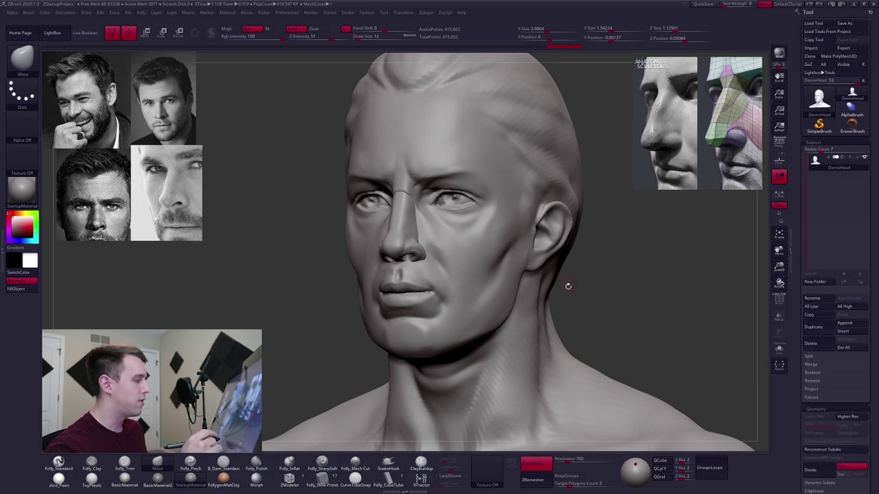
pyautogui.keyDown('ctrl'); pyautogui.moveTo(595, 286); pyautogui.dragTo(663, 229); pyautogui.keyUp('ctrl')
pyautogui.moveTo(429, 291)
pyautogui.mouseDown(button='right')
pyautogui.moveTo(476, 306)
pyautogui.moveTo(507, 301)
pyautogui.mouseUp(button='right')
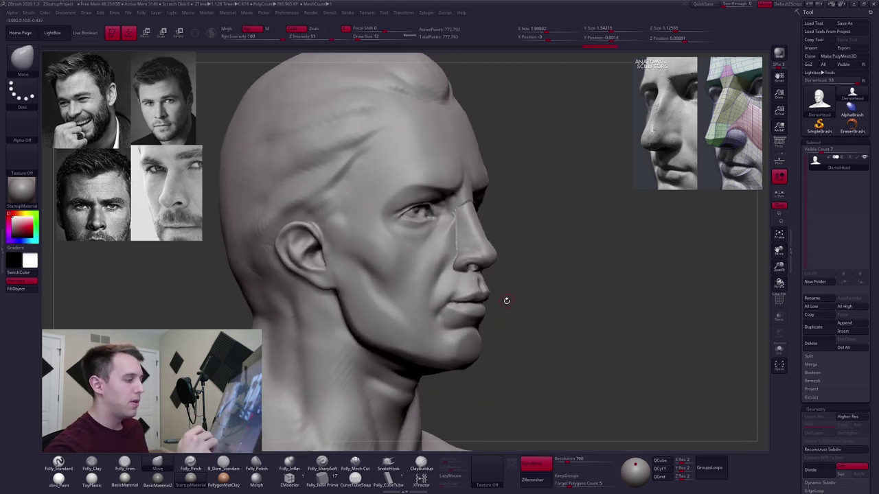
pyautogui.hotkey('shift', 'f')
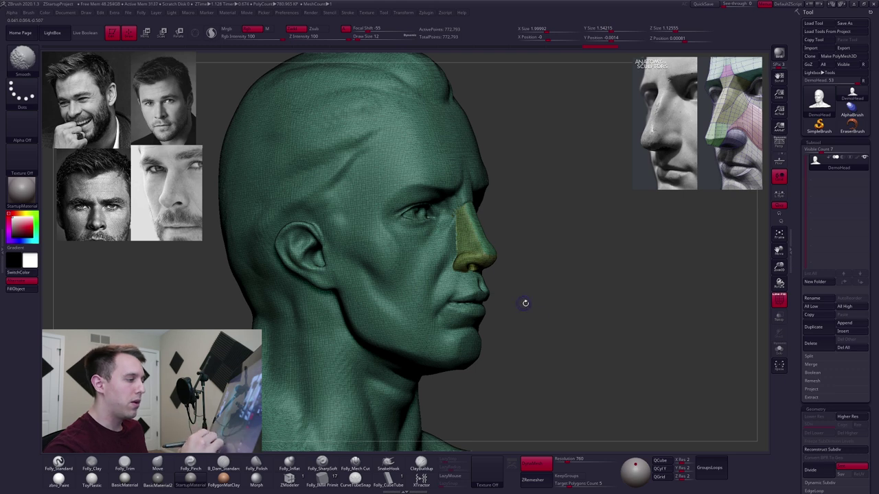
pyautogui.hotkey('shift', 'f')
# Blend the seam across the top of the nose bridge into the brow
pyautogui.moveTo(535, 306); pyautogui.dragTo(472, 307, button='right')
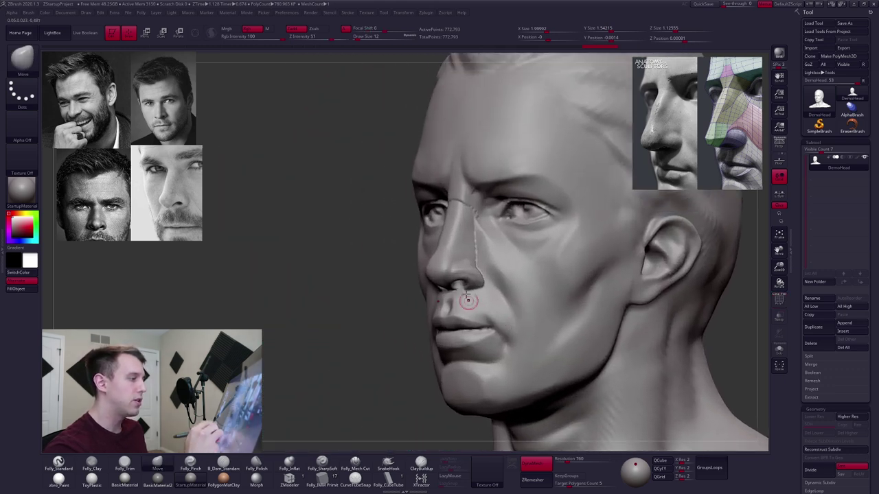
pyautogui.press('3')
pyautogui.press('4')
pyautogui.moveTo(456, 201); pyautogui.dragTo(466, 202)
pyautogui.press('3')
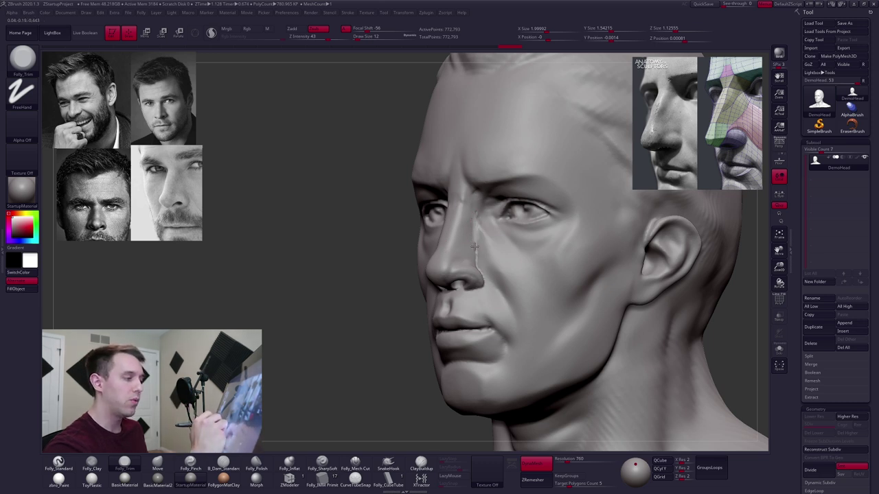
# Flatten the seam down the side of the nose into the cheek with the Folly_Trim brush
pyautogui.moveTo(476, 260)
pyautogui.mouseDown()
pyautogui.moveTo(578, 259)
pyautogui.moveTo(576, 273)
pyautogui.moveTo(578, 252)
pyautogui.moveTo(594, 245)
pyautogui.mouseUp()
pyautogui.press('space')
pyautogui.hotkey('ctrl', 'z')
pyautogui.press('space')
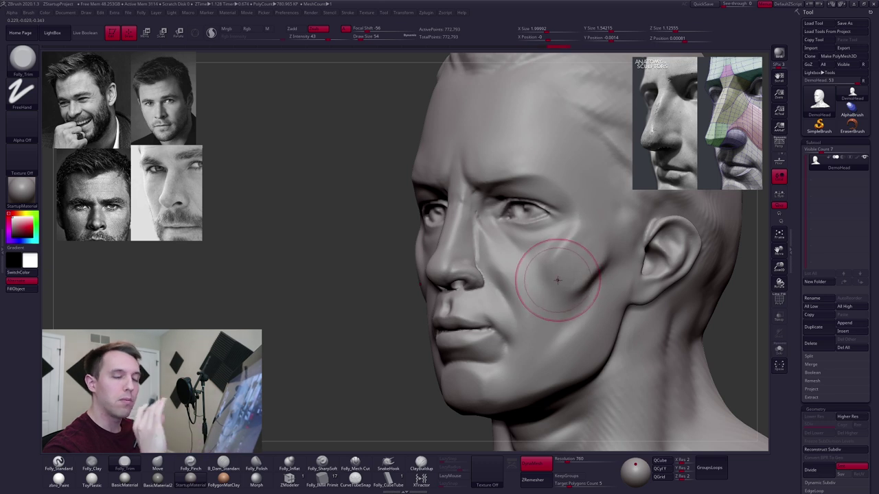
pyautogui.hotkey('ctrl', 'z')
pyautogui.moveTo(465, 242); pyautogui.dragTo(471, 249)
pyautogui.keyDown('ctrl'); pyautogui.moveTo(470, 226); pyautogui.dragTo(474, 233, button='right'); pyautogui.keyUp('ctrl')
pyautogui.press('space')
pyautogui.moveTo(479, 227)
pyautogui.mouseDown()
pyautogui.moveTo(470, 224)
pyautogui.moveTo(483, 270)
pyautogui.mouseUp()
# Try to trim the seam behind the nostril wing with the Folly_Trim brush
pyautogui.moveTo(476, 261); pyautogui.dragTo(483, 286, button='right')
pyautogui.press('space')
pyautogui.moveTo(485, 281)
pyautogui.mouseDown()
pyautogui.moveTo(488, 297)
pyautogui.moveTo(497, 287)
pyautogui.mouseUp()
pyautogui.hotkey('ctrl', 'z')
pyautogui.hotkey('ctrl', 'z')
pyautogui.press('space')
# Pinch the crease behind the nostril wing with the Folly_Pinch brush at draw size 14
pyautogui.moveTo(494, 287)
pyautogui.mouseDown(button='right')
pyautogui.moveTo(522, 282)
pyautogui.moveTo(486, 299)
pyautogui.moveTo(484, 292)
pyautogui.mouseUp(button='right')
pyautogui.press('5')
pyautogui.press('space')
pyautogui.moveTo(489, 285); pyautogui.dragTo(483, 285)
pyautogui.moveTo(483, 284)
pyautogui.keyDown('alt'); pyautogui.mouseDown(button='right')
pyautogui.moveTo(514, 269)
pyautogui.moveTo(525, 290)
pyautogui.moveTo(585, 282)
pyautogui.moveTo(556, 280)
pyautogui.mouseUp(button='right'); pyautogui.keyUp('alt')
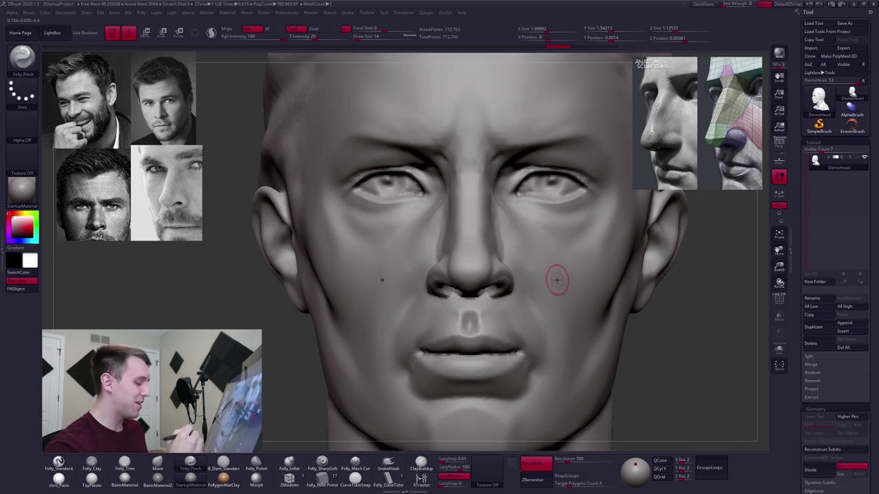
# Review the Folly_Pinch brush's Lazy Mouse settings for step and radius
pyautogui.click(3, 250)
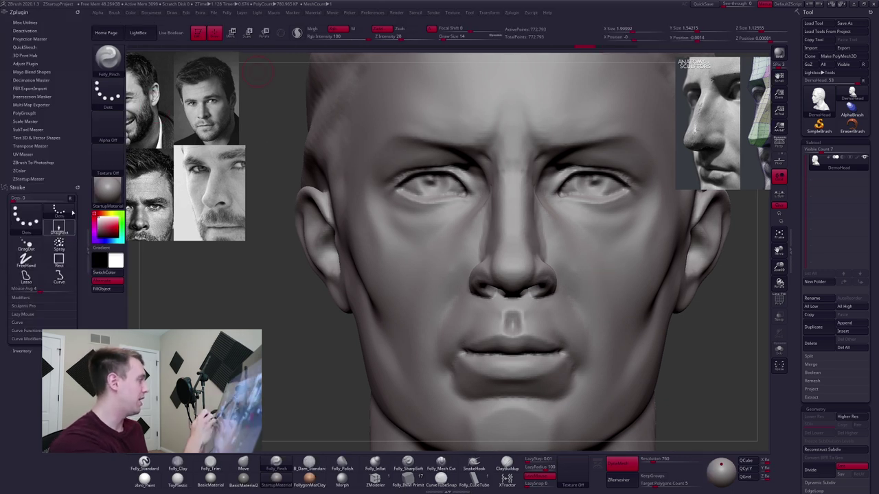
pyautogui.click(30, 315)
pyautogui.moveTo(45, 322); pyautogui.dragTo(45, 313)
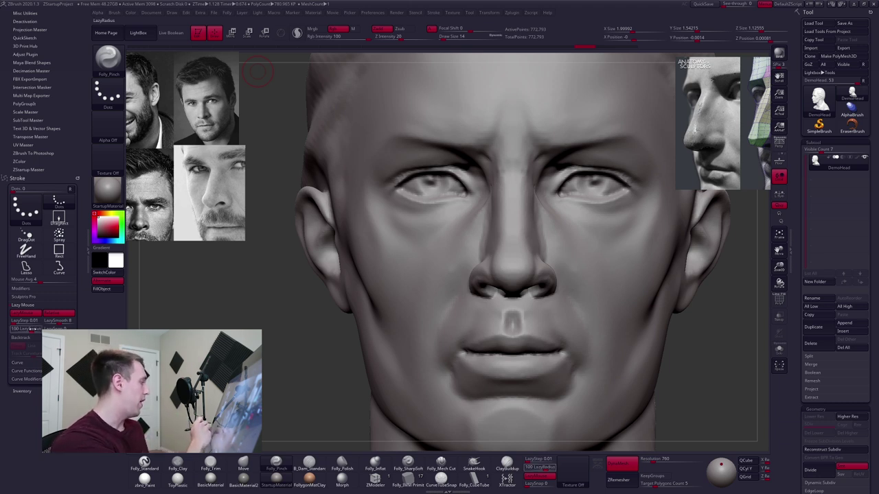
pyautogui.click(42, 305)
pyautogui.click(88, 252)
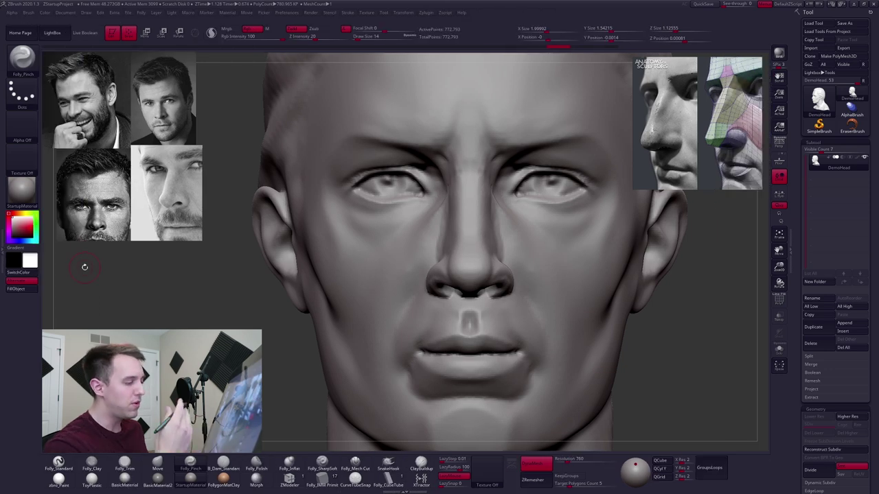
# Tighten the crease around the back of the nostril wing with the Folly_Pinch brush at draw size 7
pyautogui.moveTo(464, 274); pyautogui.dragTo(493, 272, button='right')
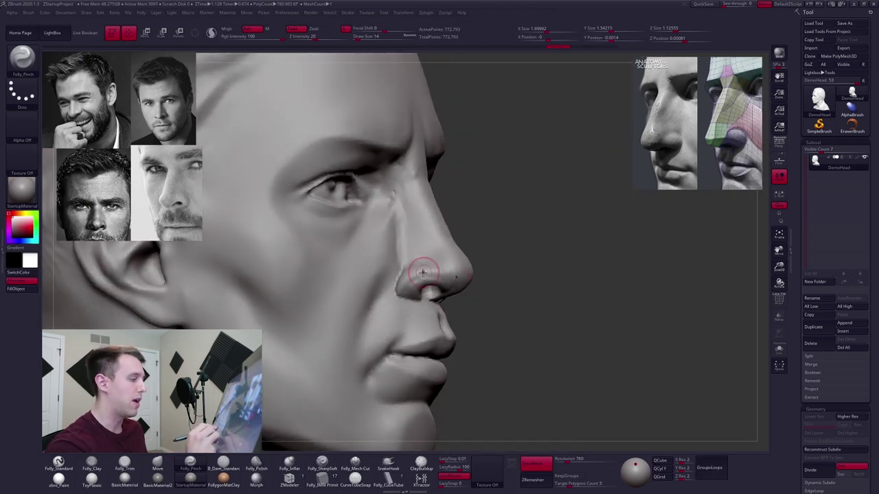
pyautogui.moveTo(427, 283); pyautogui.dragTo(400, 277, button='right')
pyautogui.press('space')
pyautogui.moveTo(403, 276); pyautogui.dragTo(397, 276)
pyautogui.moveTo(412, 292); pyautogui.dragTo(401, 300, button='right')
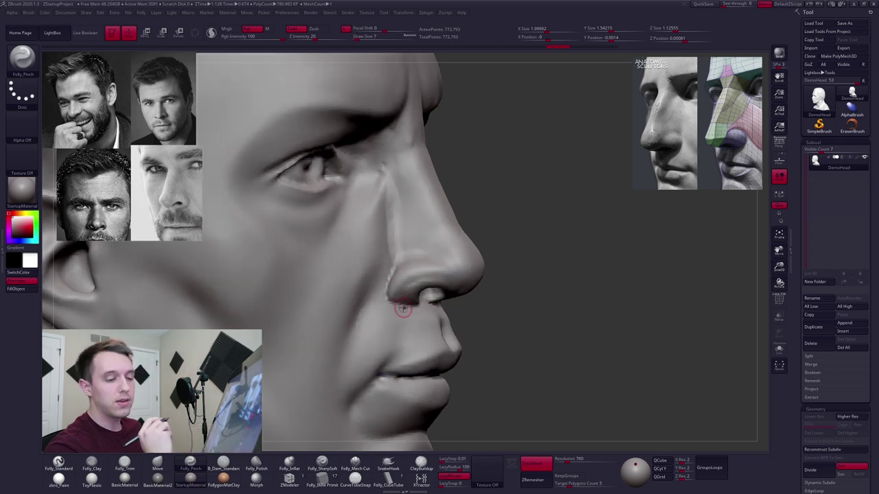
# Subdivide the head once and test a Folly_Pinch stroke on the cheek at draw size 21 with the wireframe shown
pyautogui.press('ctrl')
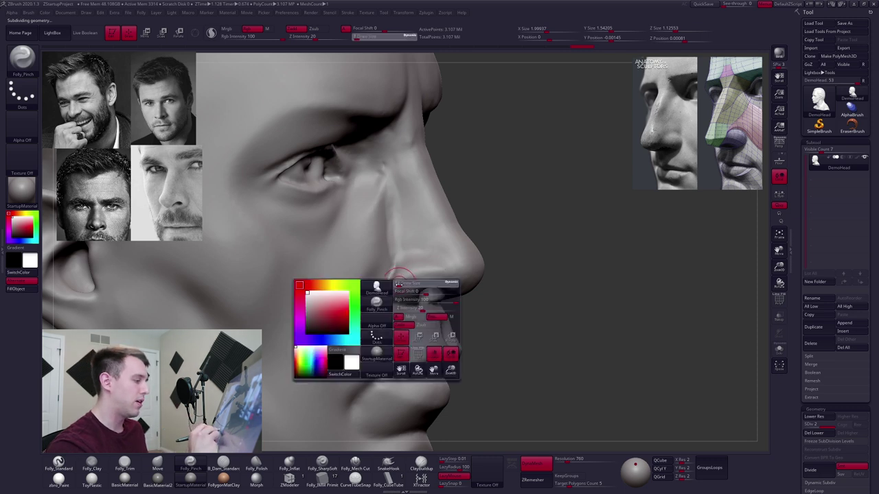
pyautogui.hotkey('shift', 'f')
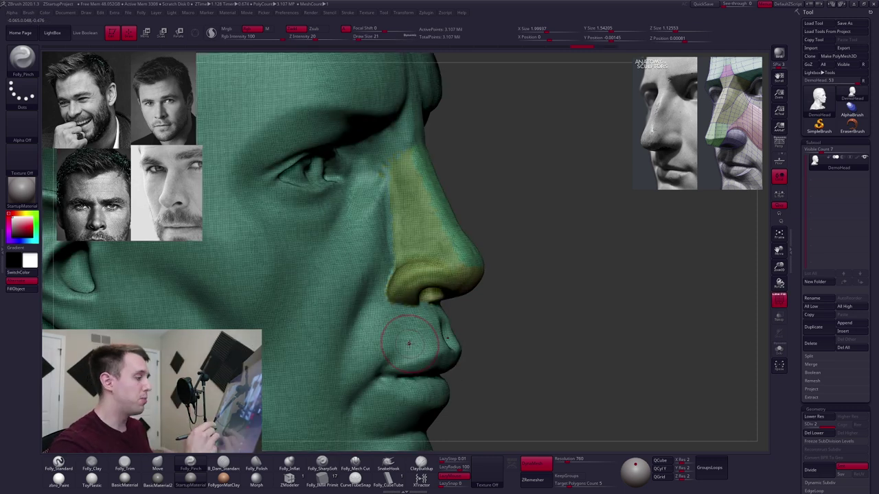
pyautogui.moveTo(376, 199); pyautogui.dragTo(326, 314)
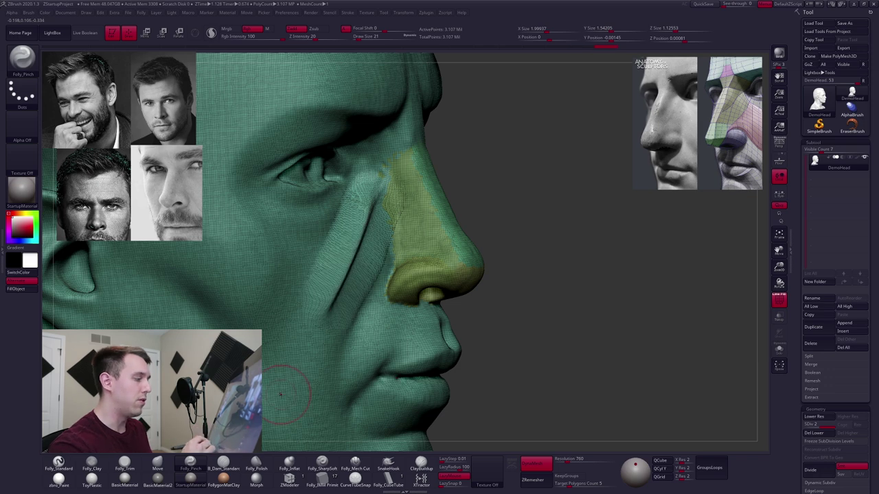
pyautogui.hotkey('shift', 'f')
pyautogui.hotkey('shift', 'd')
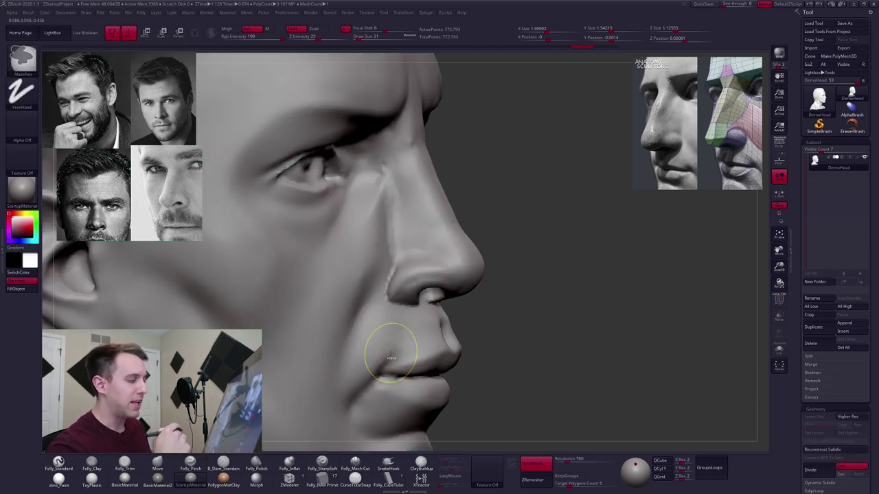
pyautogui.press('d')
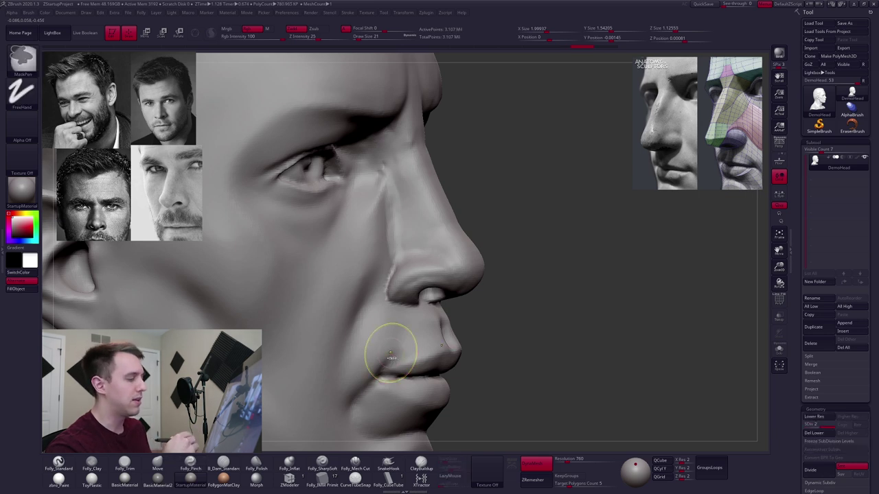
# Sharpen the plane change from the nostril wing to the nose tip with the Folly_Pinch brush at draw size 12
pyautogui.press('space')
pyautogui.moveTo(406, 279); pyautogui.dragTo(404, 279)
pyautogui.press('space')
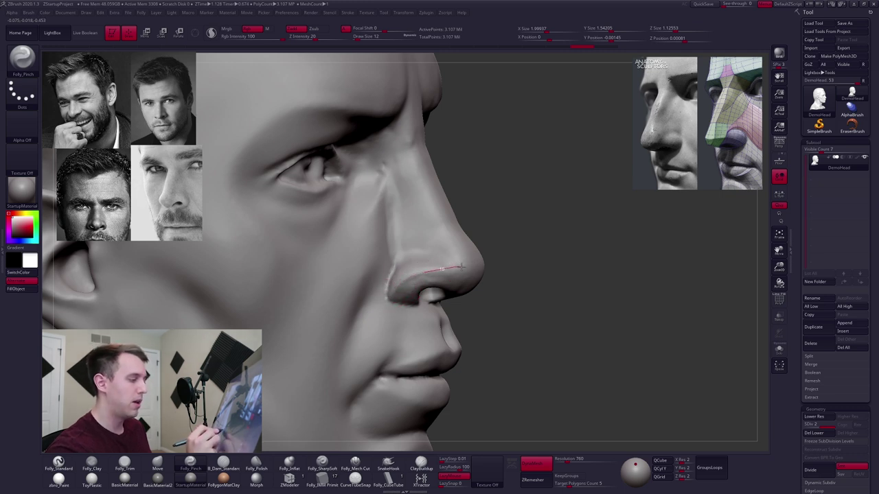
pyautogui.moveTo(457, 274); pyautogui.dragTo(412, 278, button='right')
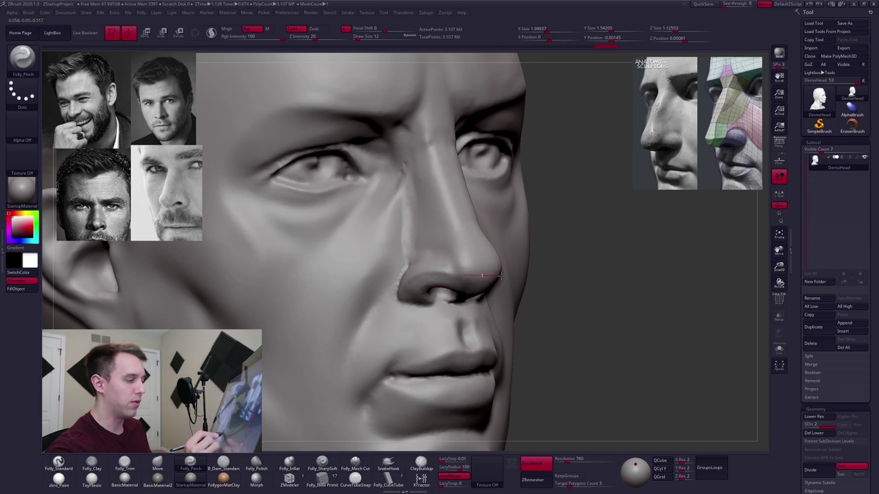
pyautogui.moveTo(530, 261); pyautogui.dragTo(532, 261)
# Adjust the shape of the nostril wings with the Move brush at draw size 21, checking them from front and side
pyautogui.moveTo(549, 272)
pyautogui.mouseDown(button='right')
pyautogui.moveTo(430, 292)
pyautogui.moveTo(439, 289)
pyautogui.mouseUp(button='right')
pyautogui.press('b')
pyautogui.press('m')
pyautogui.press('v')
pyautogui.press('space')
pyautogui.moveTo(463, 277); pyautogui.dragTo(465, 275)
pyautogui.moveTo(466, 277); pyautogui.dragTo(523, 289, button='right')
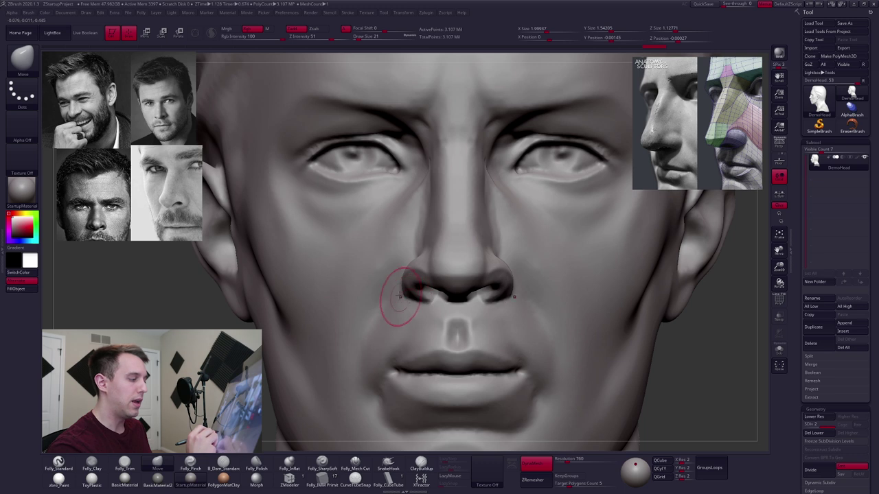
pyautogui.moveTo(469, 278); pyautogui.dragTo(458, 281, button='right')
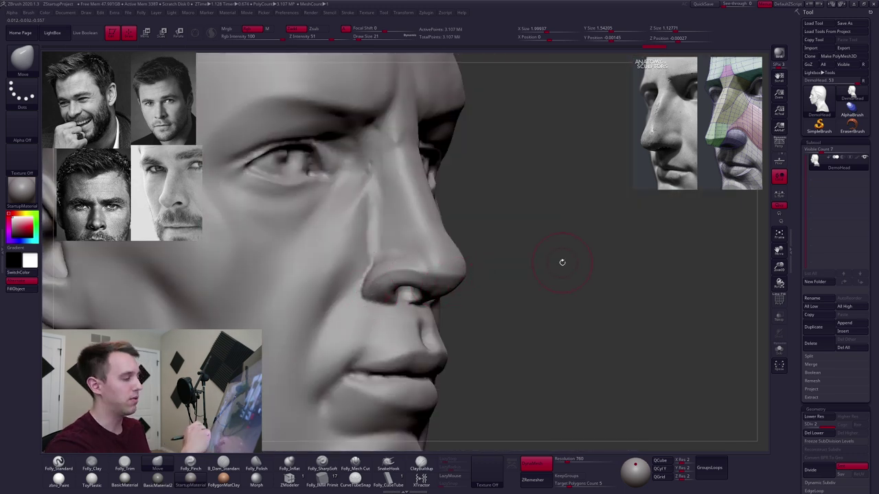
pyautogui.moveTo(458, 311); pyautogui.dragTo(364, 310, button='right')
pyautogui.moveTo(462, 298); pyautogui.dragTo(467, 305, button='right')
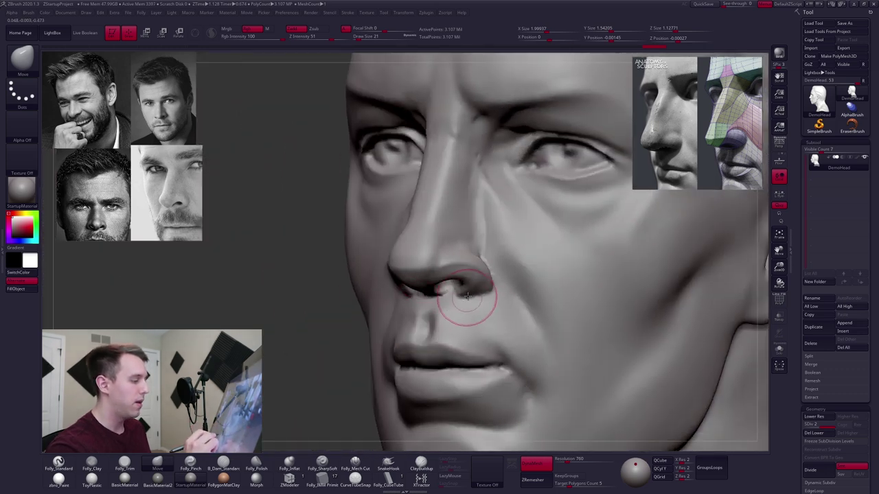
# Refine the underside of the nostril wing with the Move brush at draw size 12
pyautogui.press('space')
pyautogui.moveTo(473, 292); pyautogui.dragTo(470, 291)
pyautogui.moveTo(474, 295); pyautogui.dragTo(418, 295, button='right')
pyautogui.moveTo(477, 297)
pyautogui.mouseDown()
pyautogui.moveTo(486, 293)
pyautogui.moveTo(461, 303)
pyautogui.mouseUp()
# Pinch the nostril wing's lower rim and back crease and the nose tip with the Folly_Pinch brush at draw size 12
pyautogui.press('5')
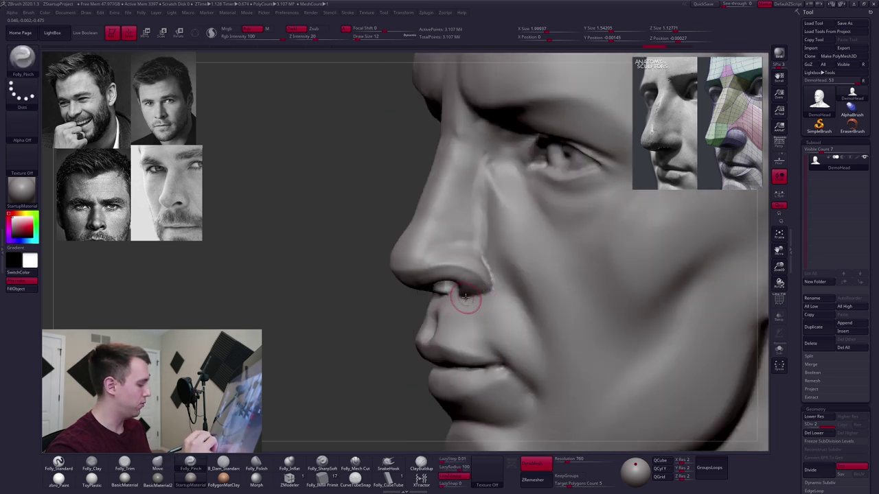
pyautogui.moveTo(449, 303)
pyautogui.mouseDown(button='right')
pyautogui.moveTo(475, 295)
pyautogui.moveTo(471, 303)
pyautogui.mouseUp(button='right')
pyautogui.press('space')
pyautogui.moveTo(514, 285); pyautogui.dragTo(520, 280)
pyautogui.moveTo(514, 281); pyautogui.dragTo(470, 282, button='right')
pyautogui.moveTo(492, 294); pyautogui.dragTo(498, 272)
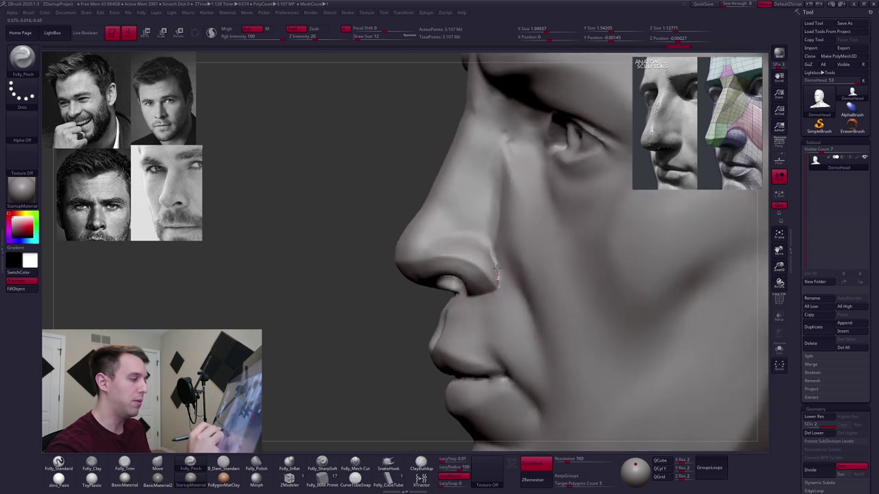
pyautogui.moveTo(404, 263); pyautogui.dragTo(401, 266)
# Pinch a crease from behind the nostril wing up the side of the nose to the inner eye corner
pyautogui.moveTo(485, 249); pyautogui.dragTo(492, 245, button='right')
pyautogui.moveTo(500, 267); pyautogui.dragTo(490, 229)
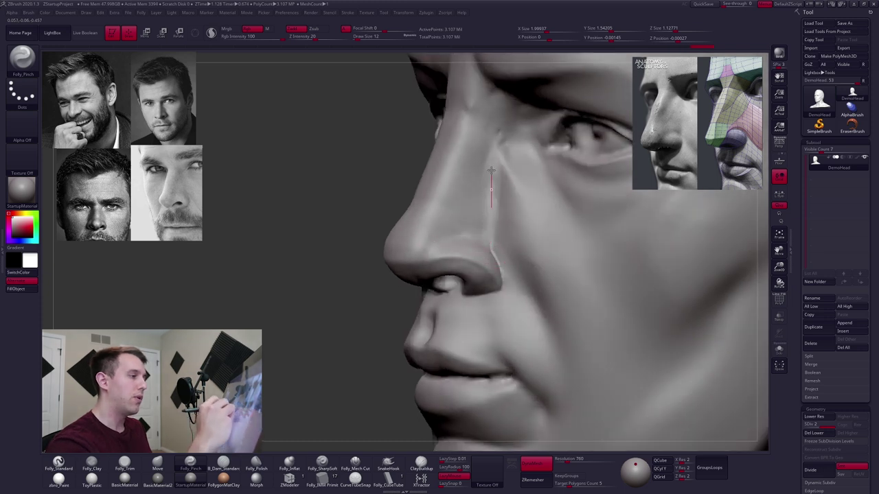
pyautogui.moveTo(493, 119); pyautogui.dragTo(491, 112)
# Define the side edge of the nose bridge with the Folly_Pinch brush at draw size 18 and soften it with smoothing
pyautogui.moveTo(437, 226); pyautogui.dragTo(484, 280, button='right')
pyautogui.press('space')
pyautogui.moveTo(449, 206); pyautogui.dragTo(463, 207)
pyautogui.moveTo(470, 145); pyautogui.dragTo(434, 288)
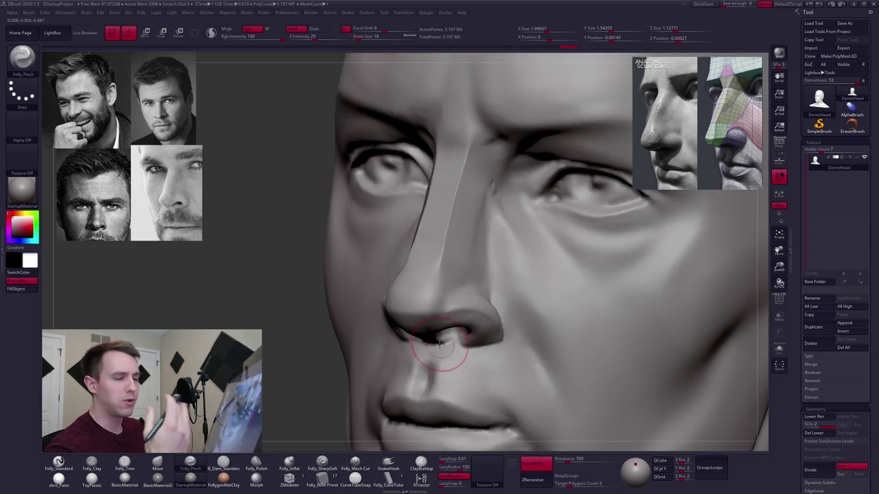
pyautogui.hotkey('ctrl', 'z')
pyautogui.moveTo(435, 281); pyautogui.dragTo(444, 241)
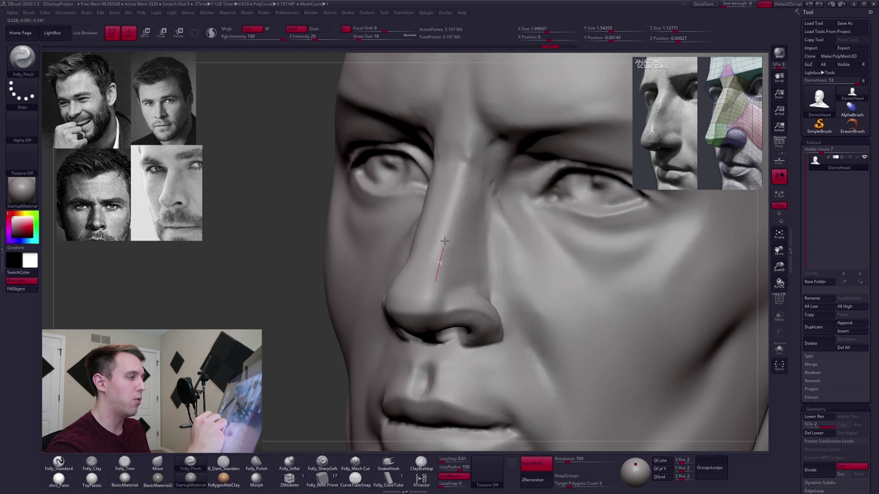
pyautogui.moveTo(450, 198); pyautogui.dragTo(490, 138)
pyautogui.keyDown('shift'); pyautogui.moveTo(459, 191); pyautogui.dragTo(447, 234); pyautogui.keyUp('shift')
# Flatten the side plane of the nose bridge down to the nostril wing with the Folly_Trim brush at draw size 18
pyautogui.press('3')
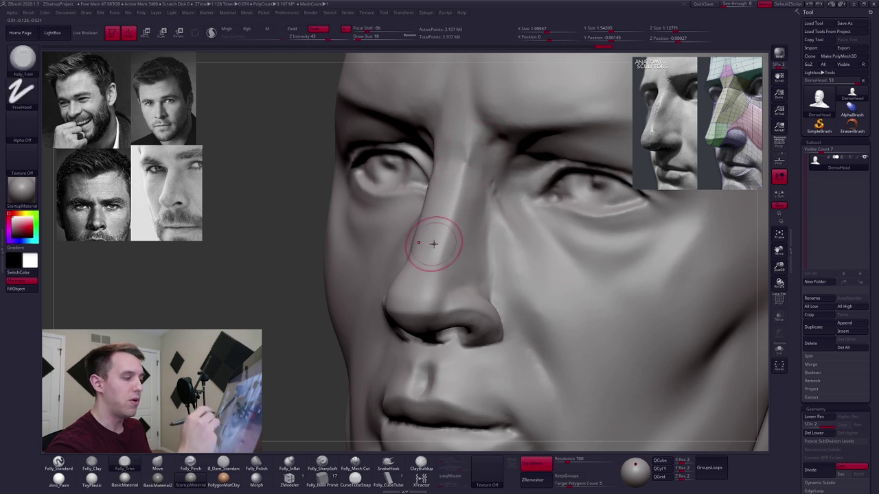
pyautogui.moveTo(466, 181); pyautogui.dragTo(453, 195)
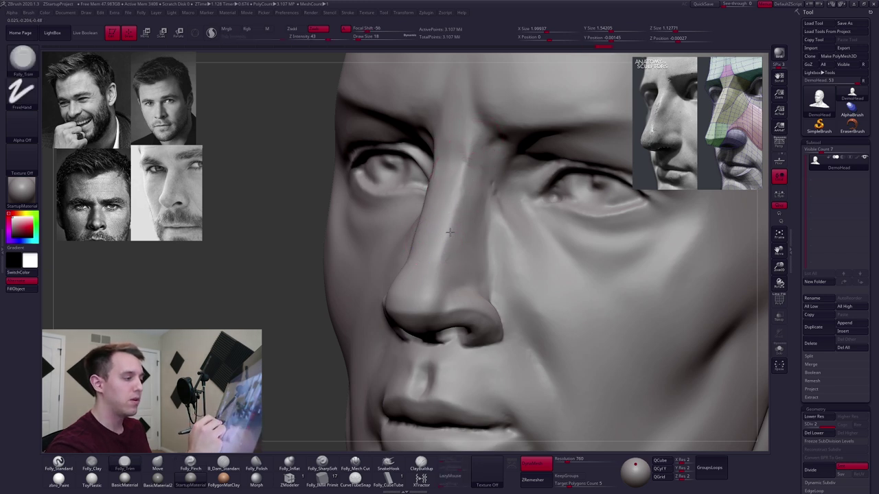
pyautogui.moveTo(452, 248); pyautogui.dragTo(451, 257)
pyautogui.moveTo(484, 301); pyautogui.dragTo(471, 309)
# Nudge the lower edge of the nostril wing outward with the Move brush
pyautogui.moveTo(458, 337)
pyautogui.keyDown('alt'); pyautogui.mouseDown(button='right')
pyautogui.moveTo(467, 298)
pyautogui.moveTo(482, 314)
pyautogui.mouseUp(button='right'); pyautogui.keyUp('alt')
pyautogui.press('4')
pyautogui.moveTo(480, 313); pyautogui.dragTo(489, 313)
# Trim and smooth the base of the columella from below with the Folly_Trim brush at draw size 9
pyautogui.moveTo(490, 308)
pyautogui.mouseDown(button='right')
pyautogui.moveTo(443, 301)
pyautogui.moveTo(453, 280)
pyautogui.moveTo(440, 296)
pyautogui.mouseUp(button='right')
pyautogui.rightClick(444, 300)
pyautogui.press('3')
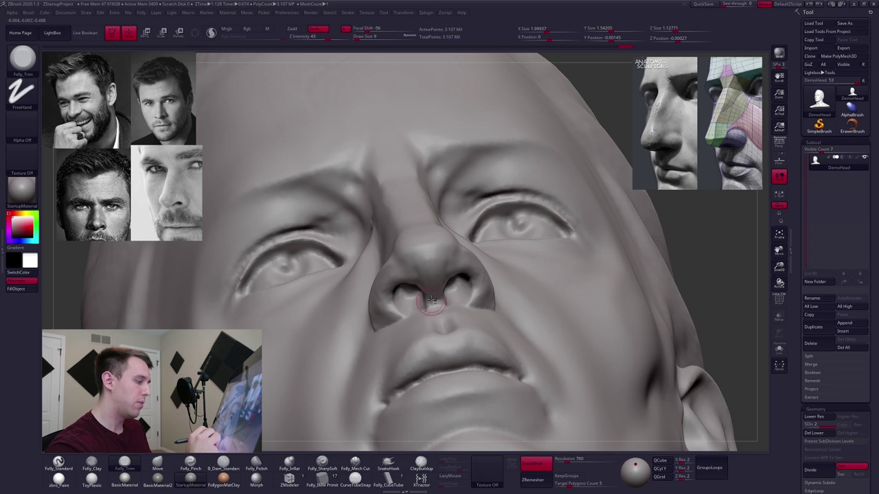
pyautogui.keyDown('shift'); pyautogui.moveTo(434, 300); pyautogui.dragTo(435, 301); pyautogui.keyUp('shift')
pyautogui.moveTo(439, 295)
pyautogui.mouseDown(button='right')
pyautogui.moveTo(449, 308)
pyautogui.moveTo(432, 308)
pyautogui.moveTo(446, 303)
pyautogui.mouseUp(button='right')
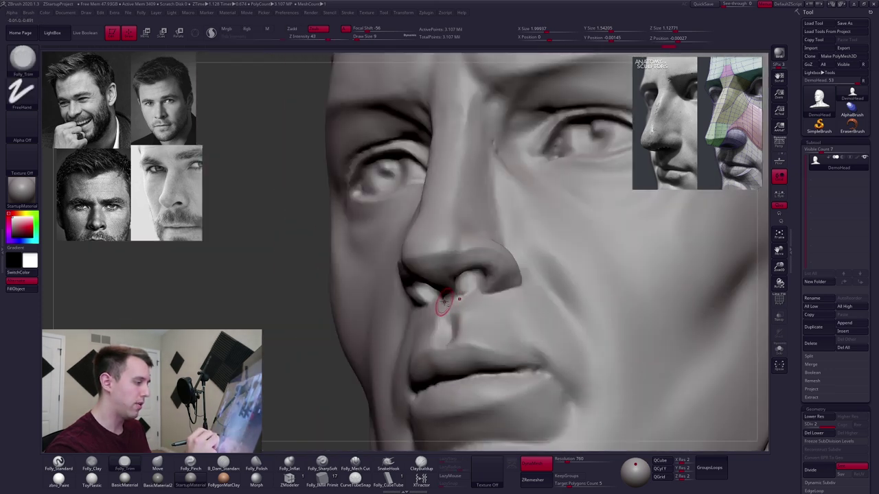
pyautogui.moveTo(447, 297); pyautogui.dragTo(447, 313)
pyautogui.moveTo(448, 313)
pyautogui.mouseDown(button='right')
pyautogui.moveTo(451, 323)
pyautogui.moveTo(449, 310)
pyautogui.mouseUp(button='right')
# Blend the columella into the top of the philtrum with the Folly_Clay brush at draw size 9 and smoothing
pyautogui.press('2')
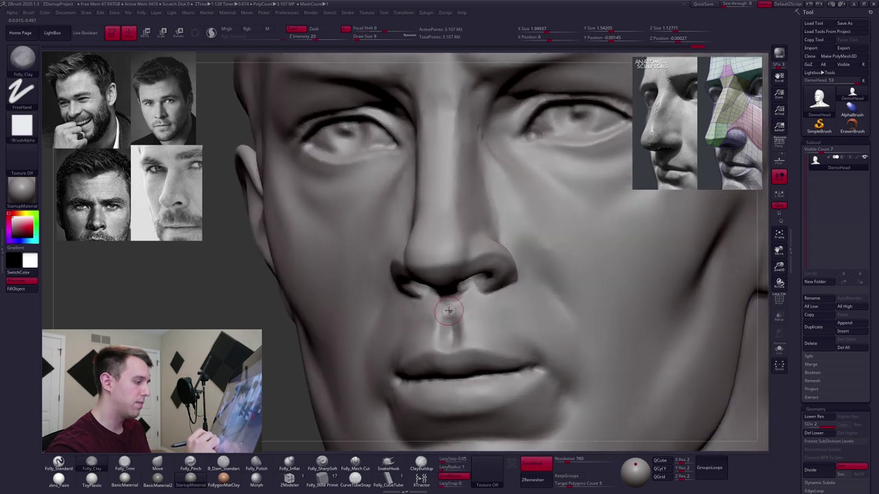
pyautogui.keyDown('shift'); pyautogui.moveTo(451, 310); pyautogui.dragTo(449, 306); pyautogui.keyUp('shift')
pyautogui.moveTo(451, 309); pyautogui.dragTo(433, 311, button='right')
pyautogui.keyDown('shift'); pyautogui.moveTo(453, 309); pyautogui.dragTo(451, 330); pyautogui.keyUp('shift')
pyautogui.moveTo(450, 326); pyautogui.dragTo(444, 327, button='right')
pyautogui.press('space')
pyautogui.moveTo(457, 331); pyautogui.dragTo(458, 314)
# Adjust the junction between the columella and the upper lip with the Move brush
pyautogui.press('4')
pyautogui.moveTo(460, 315); pyautogui.dragTo(481, 313, button='right')
pyautogui.press('space')
pyautogui.moveTo(442, 320); pyautogui.dragTo(440, 320)
pyautogui.moveTo(439, 319); pyautogui.dragTo(451, 316, button='right')
# Build up the base of the columella and its underside with the Folly_Clay brush at draw size 9
pyautogui.press('2')
pyautogui.moveTo(440, 328)
pyautogui.mouseDown()
pyautogui.moveTo(440, 344)
pyautogui.moveTo(444, 320)
pyautogui.mouseUp()
pyautogui.moveTo(446, 316)
pyautogui.mouseDown(button='right')
pyautogui.moveTo(434, 307)
pyautogui.moveTo(441, 311)
pyautogui.moveTo(440, 274)
pyautogui.mouseUp(button='right')
pyautogui.press('space')
pyautogui.moveTo(439, 272); pyautogui.dragTo(437, 272)
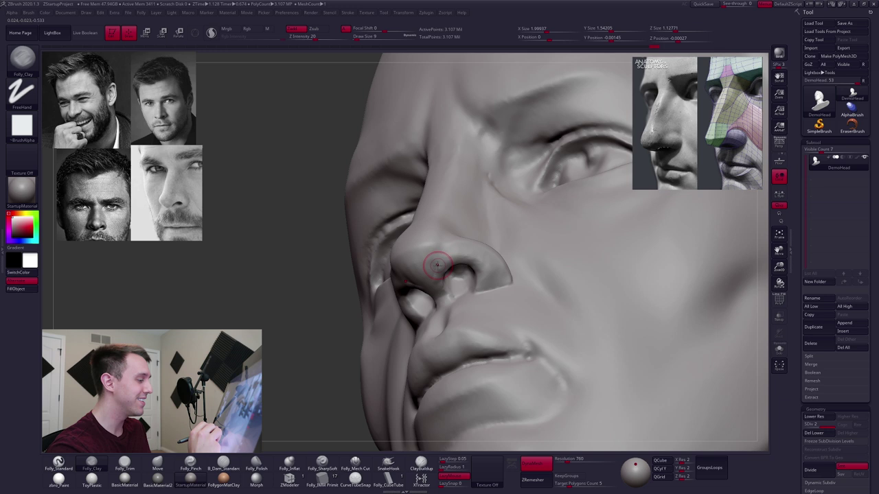
# Carve the inner edge of the nostril opening with the Dam_Standard brush
pyautogui.press('3')
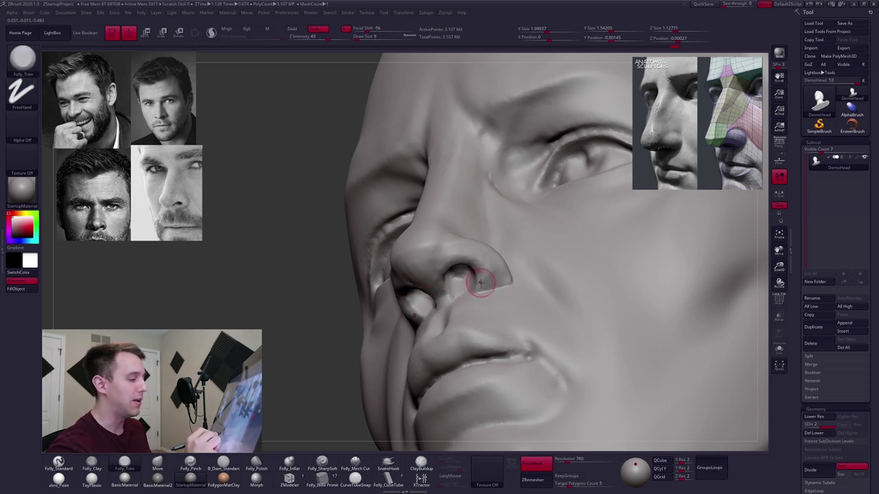
pyautogui.moveTo(484, 294)
pyautogui.mouseDown(button='right')
pyautogui.moveTo(488, 314)
pyautogui.moveTo(485, 306)
pyautogui.mouseUp(button='right')
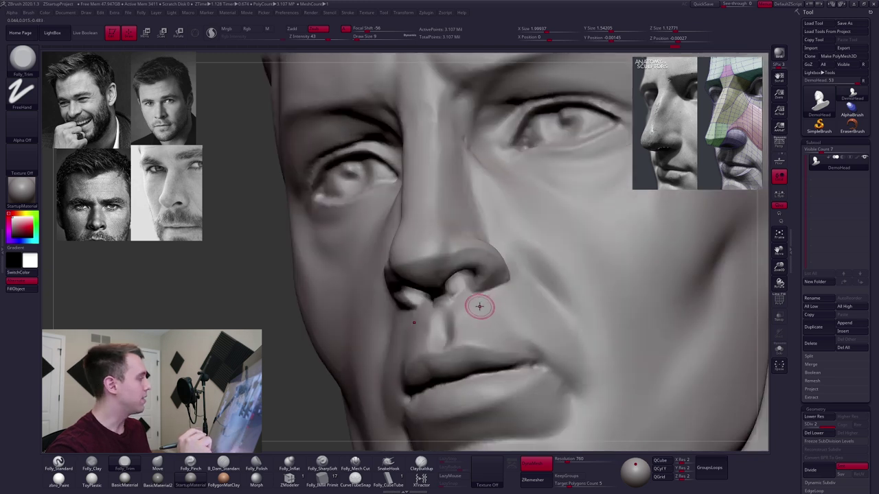
pyautogui.press('6')
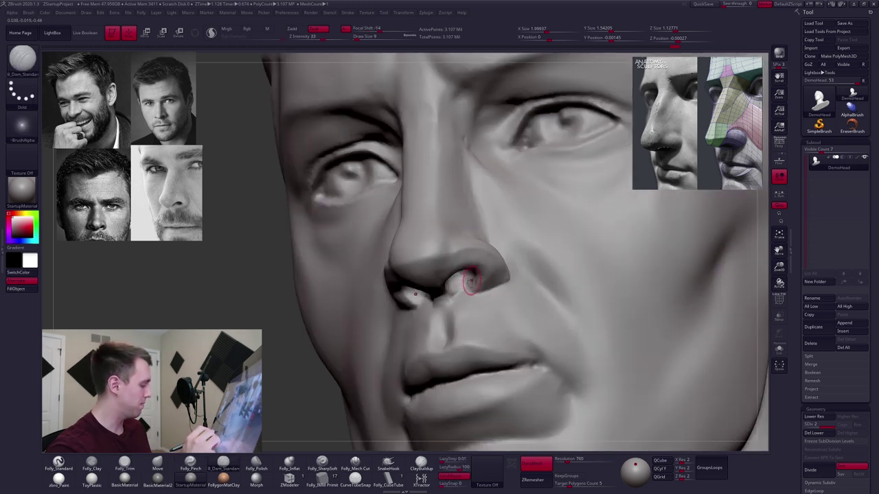
pyautogui.keyDown('ctrl'); pyautogui.moveTo(469, 272); pyautogui.dragTo(452, 297, button='right'); pyautogui.keyUp('ctrl')
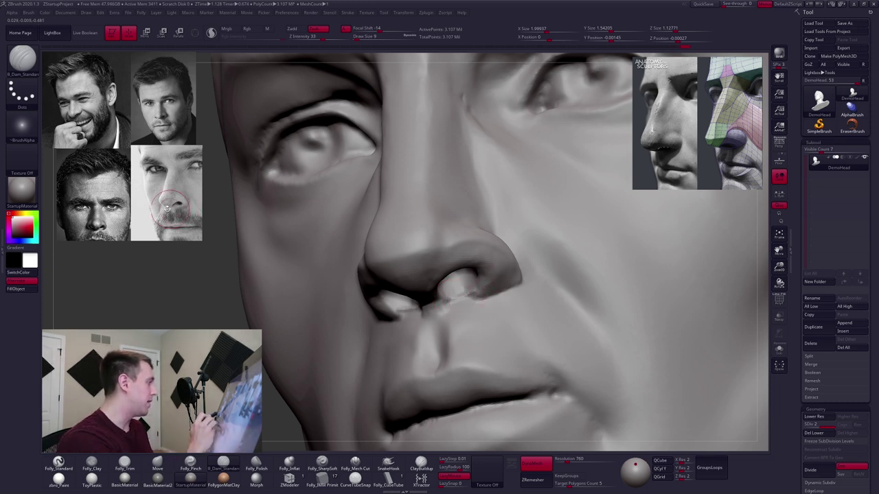
pyautogui.press('space')
# Build up the nostril floor with the ClayBuildup brush at draw size 5 and smooth it
pyautogui.click(421, 465)
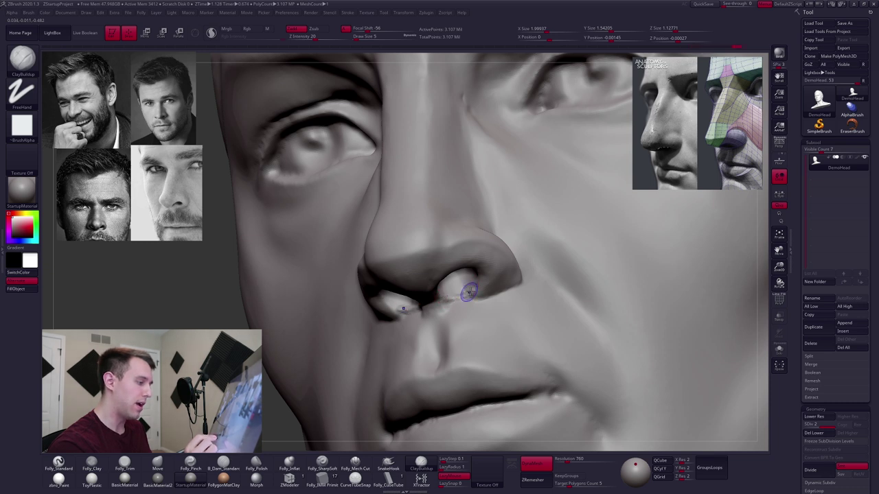
pyautogui.press('shift')
pyautogui.keyDown('shift'); pyautogui.moveTo(468, 293); pyautogui.dragTo(474, 288); pyautogui.keyUp('shift')
pyautogui.moveTo(470, 290); pyautogui.dragTo(439, 288, button='right')
pyautogui.moveTo(494, 292)
pyautogui.keyDown('shift'); pyautogui.mouseDown(button='right')
pyautogui.moveTo(472, 299)
pyautogui.moveTo(500, 295)
pyautogui.moveTo(479, 291)
pyautogui.mouseUp(button='right'); pyautogui.keyUp('shift')
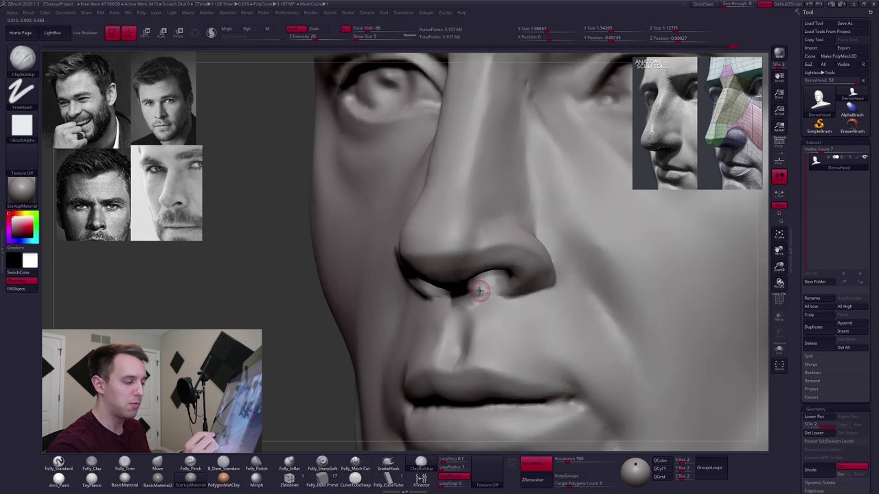
pyautogui.press('shift')
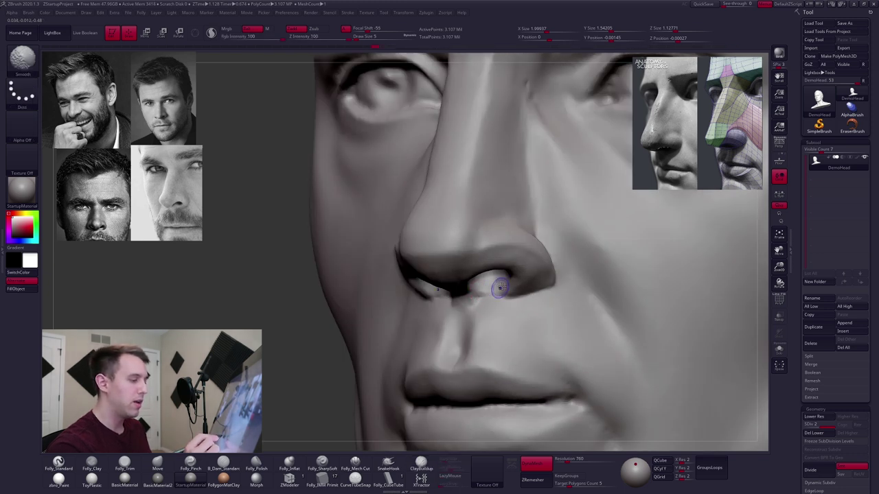
pyautogui.moveTo(492, 300)
pyautogui.mouseDown(button='right')
pyautogui.moveTo(503, 303)
pyautogui.moveTo(492, 308)
pyautogui.moveTo(482, 297)
pyautogui.mouseUp(button='right')
# Cut the crease behind the nostril wing with the Folly_Mech Cut brush and smooth the nostril floor
pyautogui.click(356, 463)
pyautogui.moveTo(571, 282); pyautogui.dragTo(578, 270)
pyautogui.moveTo(529, 300); pyautogui.dragTo(542, 289, button='right')
pyautogui.keyDown('shift'); pyautogui.moveTo(504, 295); pyautogui.dragTo(484, 304); pyautogui.keyUp('shift')
pyautogui.moveTo(494, 313); pyautogui.dragTo(486, 294, button='right')
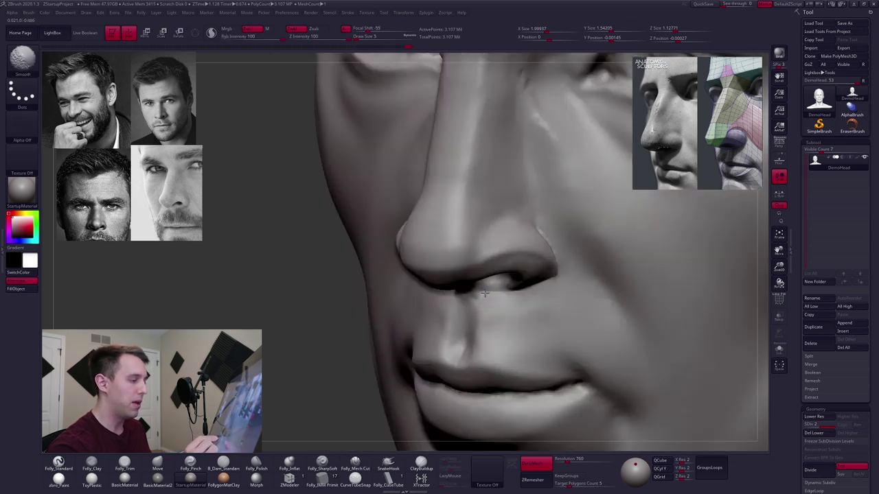
# Shape the lower rim of the nostril opening above the upper lip with the Move brush at draw size 5
pyautogui.press('b')
pyautogui.press('m')
pyautogui.press('v')
pyautogui.press('space')
pyautogui.moveTo(482, 295); pyautogui.dragTo(485, 296)
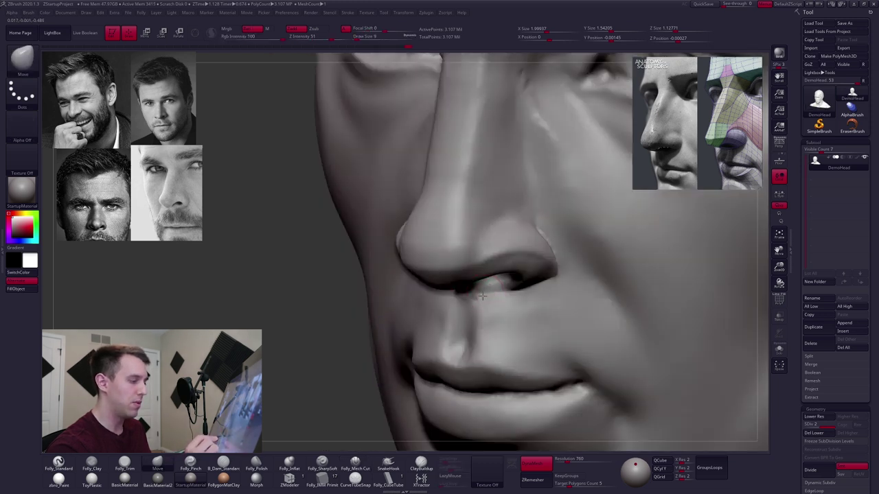
pyautogui.press('space')
pyautogui.press('space')
pyautogui.moveTo(509, 297); pyautogui.dragTo(514, 299)
pyautogui.moveTo(514, 298); pyautogui.dragTo(505, 300, button='right')
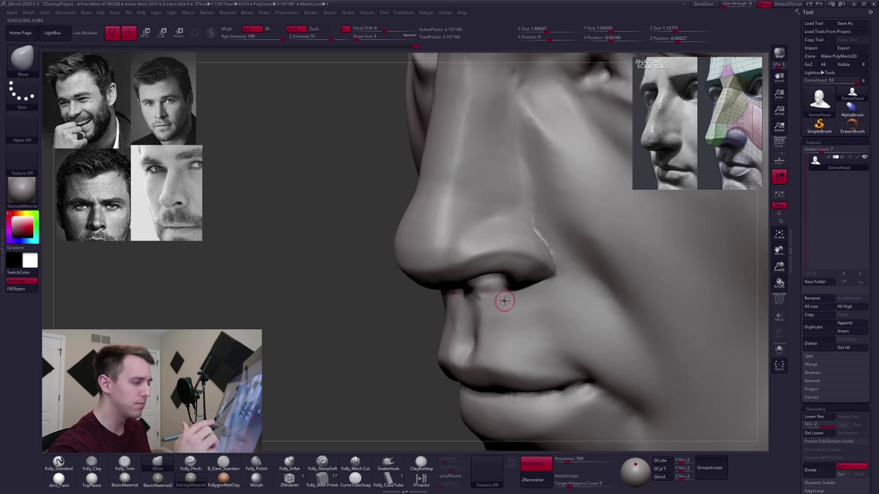
# Try to reshape the nostril wings from the front with the Move brush
pyautogui.keyDown('alt'); pyautogui.moveTo(468, 303); pyautogui.dragTo(426, 312, button='right'); pyautogui.keyUp('alt')
pyautogui.keyDown('ctrl'); pyautogui.moveTo(479, 279); pyautogui.dragTo(490, 278, button='right'); pyautogui.keyUp('ctrl')
pyautogui.moveTo(490, 277); pyautogui.dragTo(567, 314, button='right')
pyautogui.press('space')
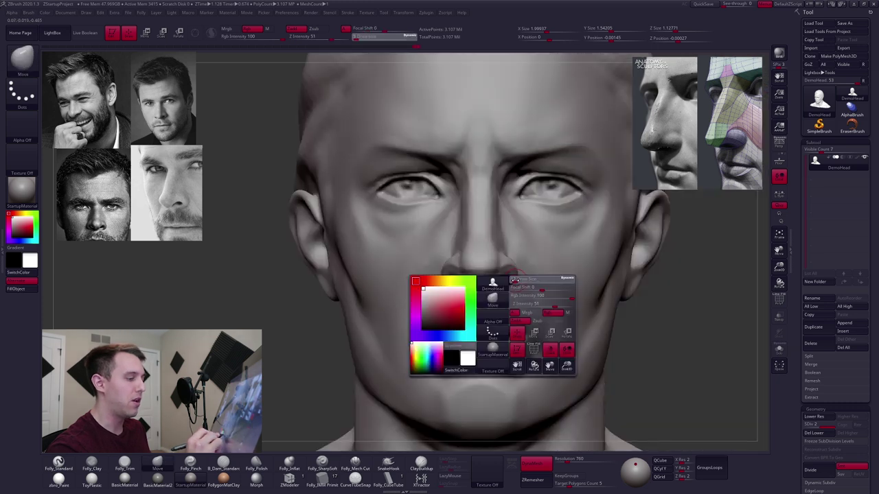
pyautogui.press('space')
pyautogui.moveTo(515, 275); pyautogui.dragTo(514, 278)
pyautogui.hotkey('ctrl', 'z')
pyautogui.moveTo(519, 291); pyautogui.dragTo(533, 289, button='right')
pyautogui.press('space')
pyautogui.moveTo(596, 254); pyautogui.dragTo(591, 252)
# Remesh the head with DynaMesh at resolution 856
pyautogui.moveTo(819, 463); pyautogui.dragTo(819, 191)
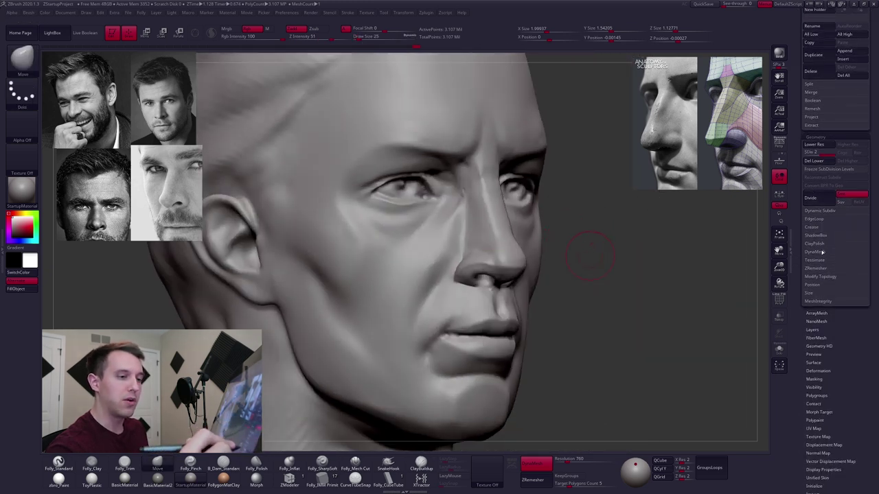
pyautogui.click(818, 252)
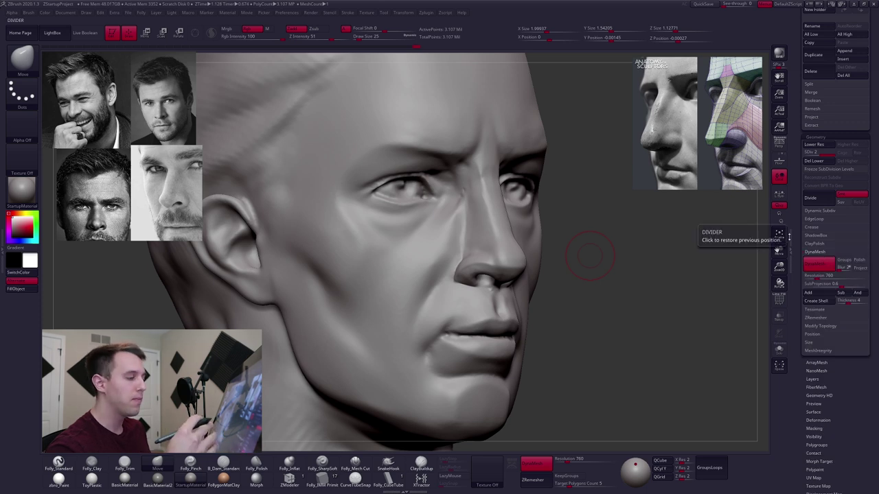
pyautogui.hotkey('shift', 'f')
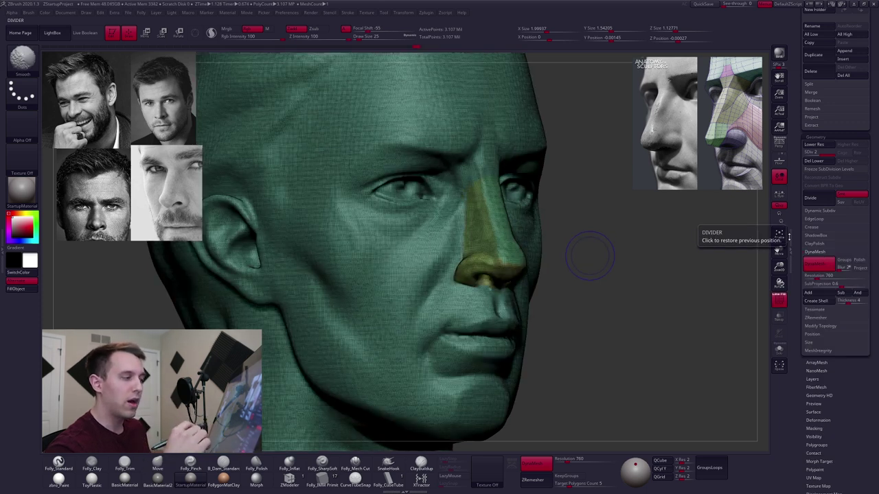
pyautogui.hotkey('shift', 'f')
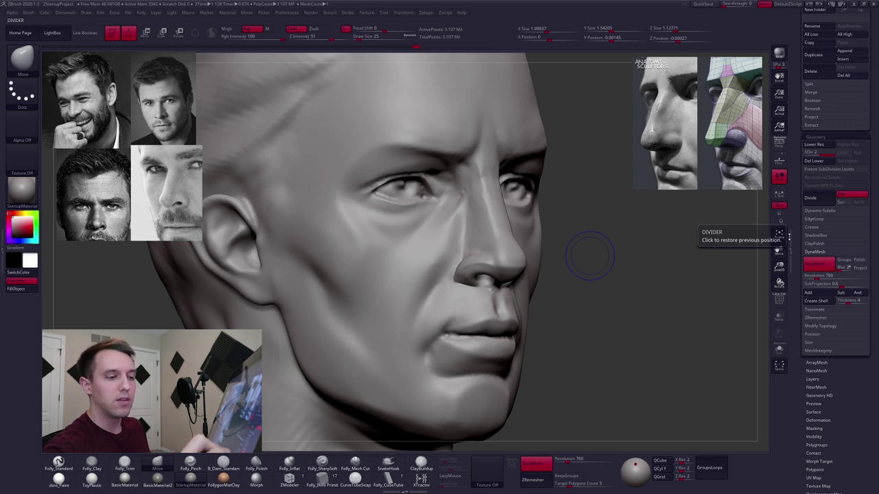
pyautogui.click(817, 277)
pyautogui.keyDown('ctrl'); pyautogui.moveTo(576, 335); pyautogui.dragTo(640, 277); pyautogui.keyUp('ctrl')
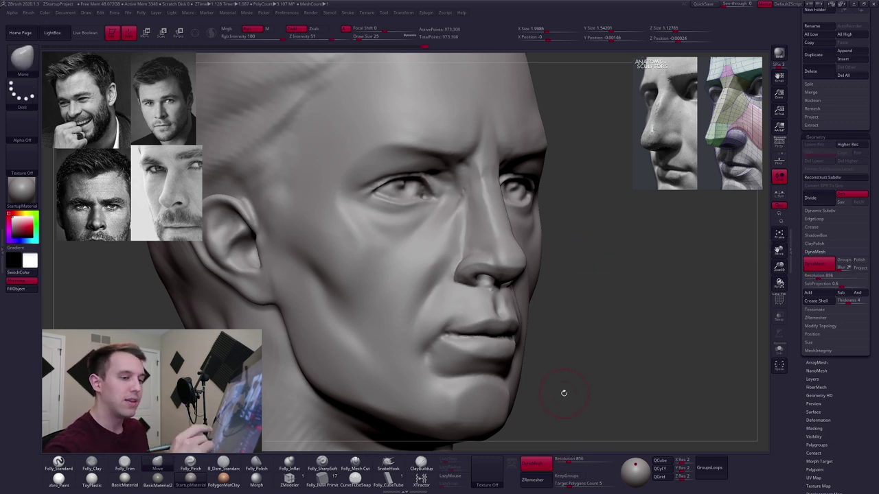
pyautogui.click(811, 254)
pyautogui.moveTo(803, 252); pyautogui.dragTo(792, 346)
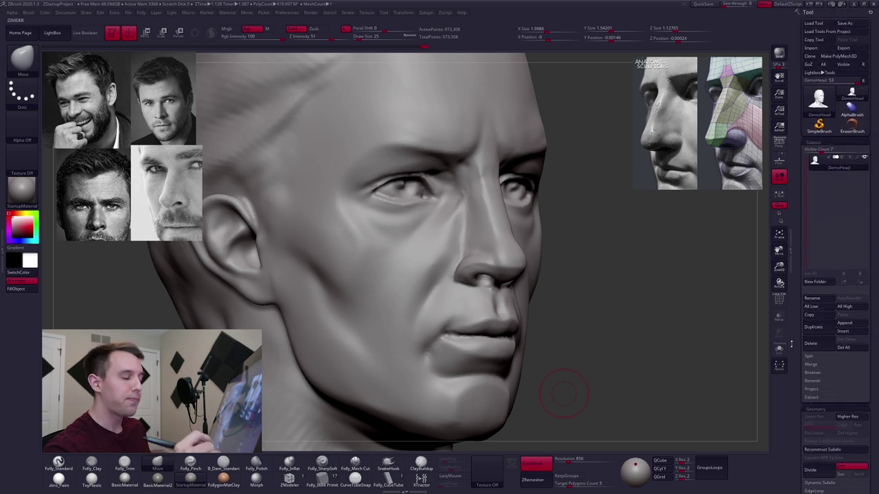
# Pull the nose tip forward in profile with the Move brush at draw size 25
pyautogui.moveTo(504, 261)
pyautogui.mouseDown(button='right')
pyautogui.moveTo(495, 242)
pyautogui.moveTo(501, 263)
pyautogui.mouseUp(button='right')
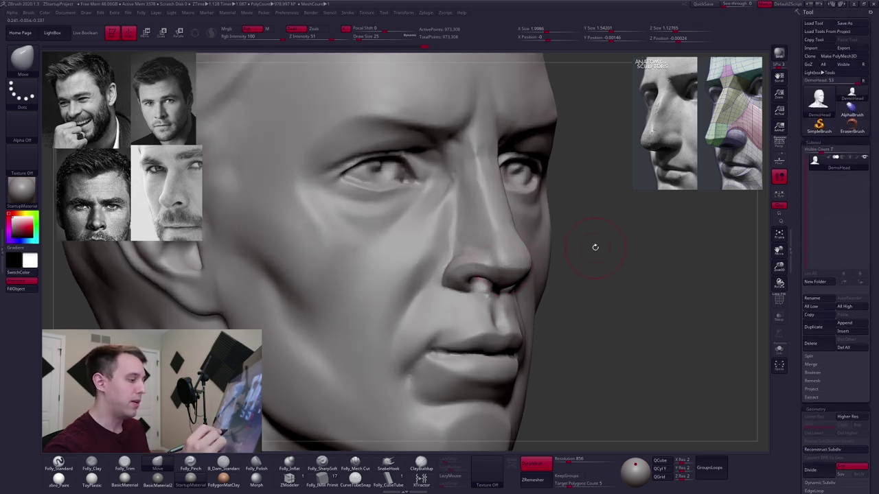
pyautogui.hotkey('ctrl', 'shift', 'b')
pyautogui.click(581, 278)
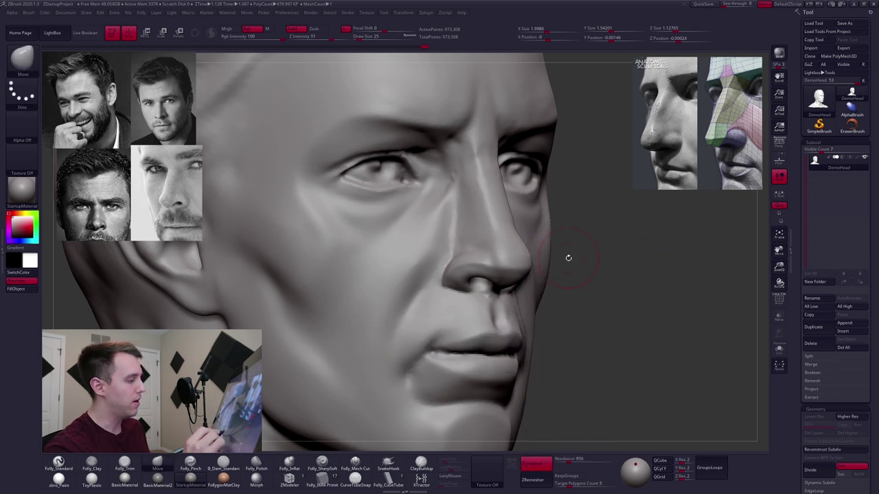
pyautogui.moveTo(549, 264)
pyautogui.mouseDown(button='right')
pyautogui.moveTo(513, 280)
pyautogui.moveTo(540, 289)
pyautogui.moveTo(553, 285)
pyautogui.moveTo(472, 267)
pyautogui.moveTo(490, 274)
pyautogui.mouseUp(button='right')
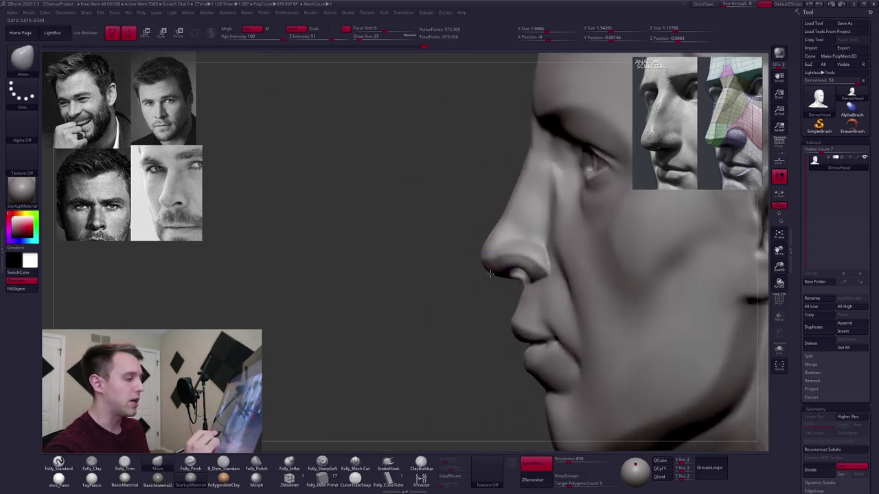
pyautogui.moveTo(492, 265); pyautogui.dragTo(514, 255, button='right')
# Refine the underside of the nose tip with the Move brush at draw size 18
pyautogui.press('space')
pyautogui.moveTo(519, 266); pyautogui.dragTo(508, 267)
pyautogui.moveTo(502, 268); pyautogui.dragTo(503, 266, button='right')
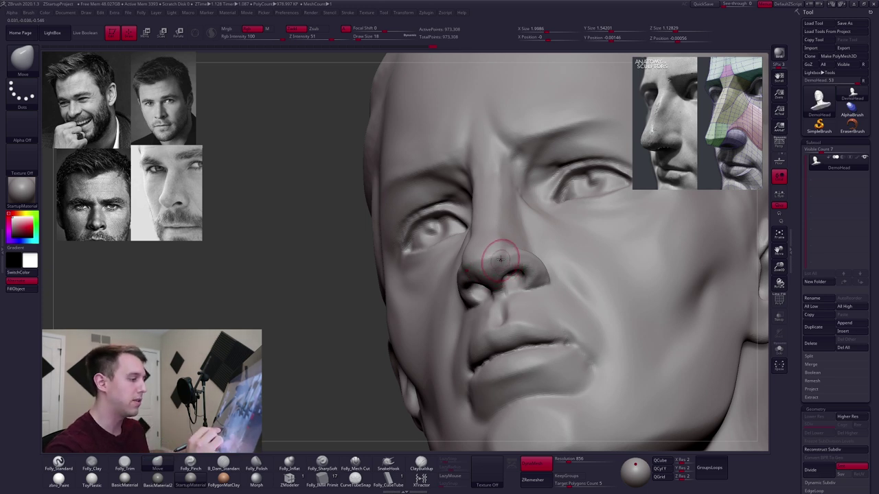
pyautogui.moveTo(504, 254)
pyautogui.mouseDown(button='right')
pyautogui.moveTo(509, 263)
pyautogui.moveTo(507, 253)
pyautogui.moveTo(450, 251)
pyautogui.moveTo(519, 252)
pyautogui.moveTo(500, 252)
pyautogui.mouseUp(button='right')
# Refine and smooth the outer surface of the nostril wing with the Folly_Trim brush at draw size 12
pyautogui.press('space')
pyautogui.moveTo(543, 241); pyautogui.dragTo(535, 242)
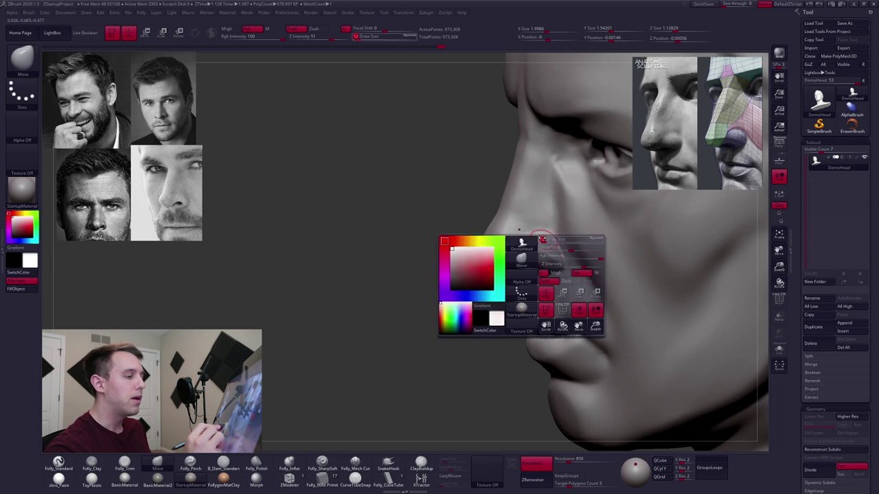
pyautogui.press('3')
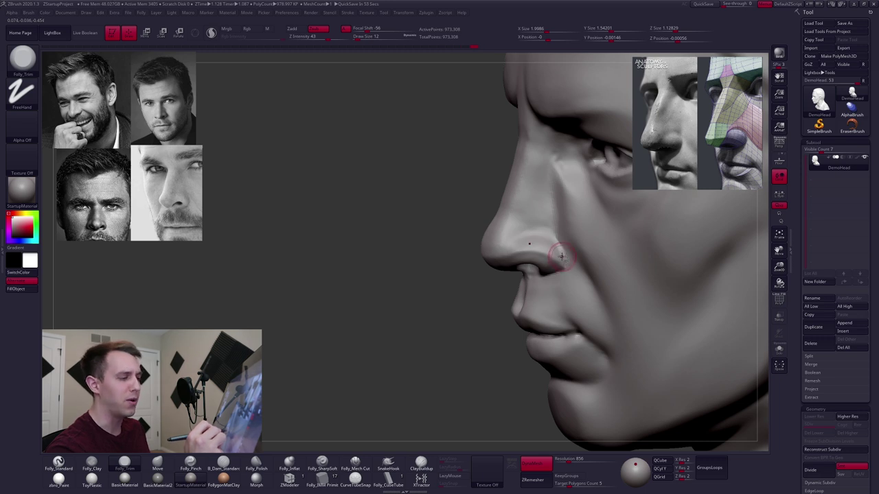
pyautogui.keyDown('shift'); pyautogui.moveTo(560, 249); pyautogui.dragTo(524, 237); pyautogui.keyUp('shift')
pyautogui.moveTo(509, 225)
pyautogui.mouseDown(button='right')
pyautogui.moveTo(534, 218)
pyautogui.moveTo(493, 211)
pyautogui.mouseUp(button='right')
# Adjust the profile of the nose bridge near the eyes with the Move brush
pyautogui.press('b')
pyautogui.press('m')
pyautogui.press('v')
pyautogui.press('space')
pyautogui.moveTo(519, 180); pyautogui.dragTo(524, 173)
pyautogui.press('space')
pyautogui.moveTo(506, 221)
pyautogui.mouseDown(button='right')
pyautogui.moveTo(547, 254)
pyautogui.moveTo(536, 268)
pyautogui.moveTo(597, 265)
pyautogui.mouseUp(button='right')
# Refine the shape of the nose tip with the Move brush at draw size 12
pyautogui.keyDown('ctrl'); pyautogui.moveTo(473, 261); pyautogui.dragTo(476, 254, button='right'); pyautogui.keyUp('ctrl')
pyautogui.press('space')
pyautogui.moveTo(476, 254)
pyautogui.mouseDown()
pyautogui.moveTo(465, 259)
pyautogui.moveTo(492, 251)
pyautogui.moveTo(477, 259)
pyautogui.mouseUp()
pyautogui.moveTo(481, 255)
pyautogui.mouseDown(button='right')
pyautogui.moveTo(465, 267)
pyautogui.moveTo(443, 316)
pyautogui.mouseUp(button='right')
pyautogui.moveTo(520, 274); pyautogui.dragTo(457, 275, button='right')
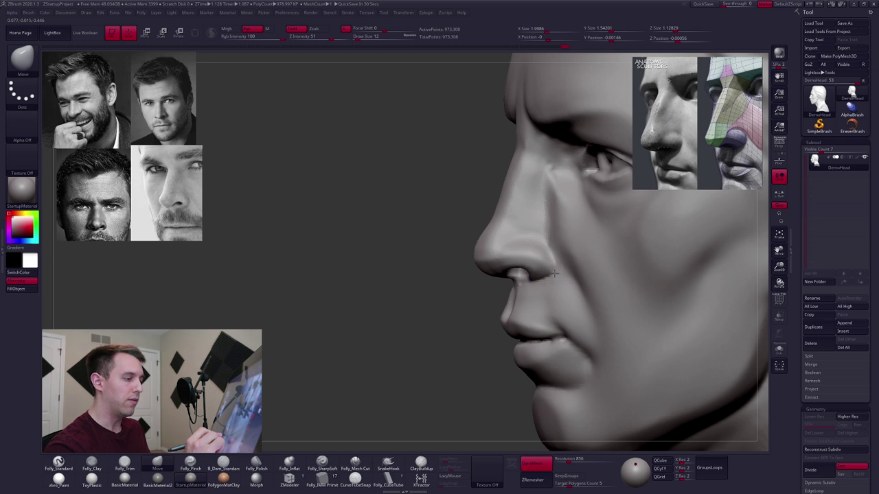
# Pinch the nostril's lower rim and the crease behind the wing with the Folly_Pinch brush at draw size 9
pyautogui.press('5')
pyautogui.keyDown('ctrl'); pyautogui.moveTo(518, 276); pyautogui.dragTo(539, 281, button='right'); pyautogui.keyUp('ctrl')
pyautogui.press('space')
pyautogui.press('space')
pyautogui.moveTo(526, 291); pyautogui.dragTo(532, 285)
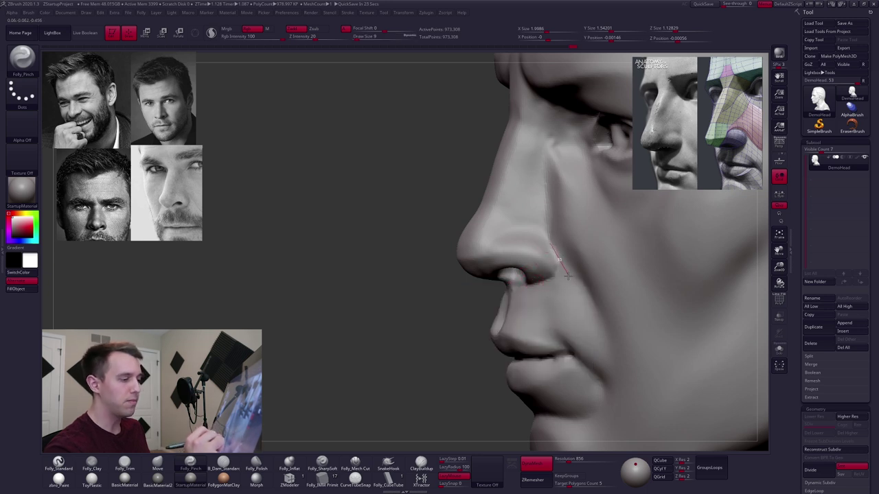
pyautogui.moveTo(499, 291); pyautogui.dragTo(497, 291)
# Adjust the area around the nostril wing and adjoining cheek with the Move brush at draw sizes 18 and 33
pyautogui.press('4')
pyautogui.press('space')
pyautogui.moveTo(554, 277); pyautogui.dragTo(557, 277)
pyautogui.moveTo(557, 275); pyautogui.dragTo(508, 268, button='right')
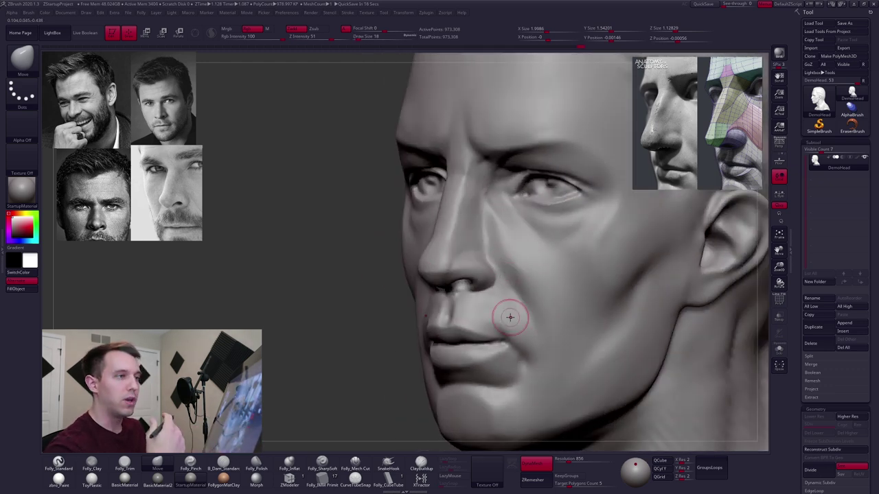
pyautogui.press('space')
pyautogui.moveTo(482, 246); pyautogui.dragTo(488, 244)
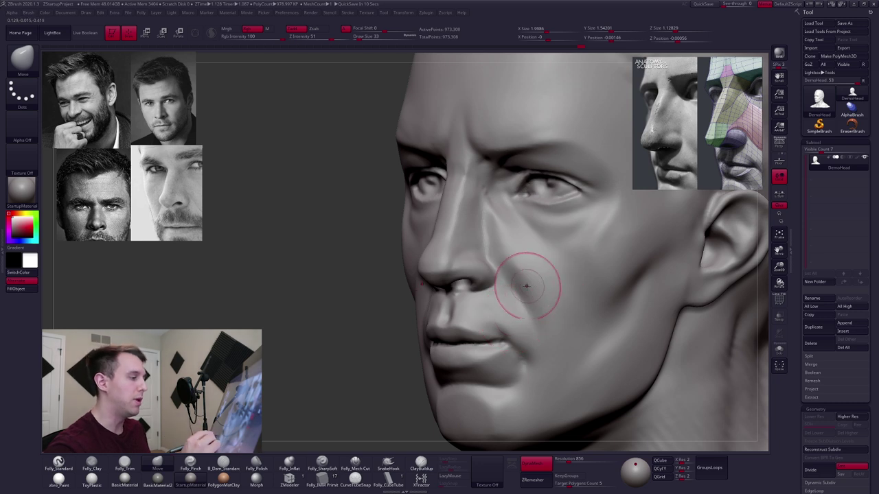
# Flatten the side of the nose above the nostril wing with the Folly_Trim brush at draw size 25
pyautogui.press('3')
pyautogui.press('space')
pyautogui.moveTo(489, 235); pyautogui.dragTo(488, 239)
pyautogui.press('space')
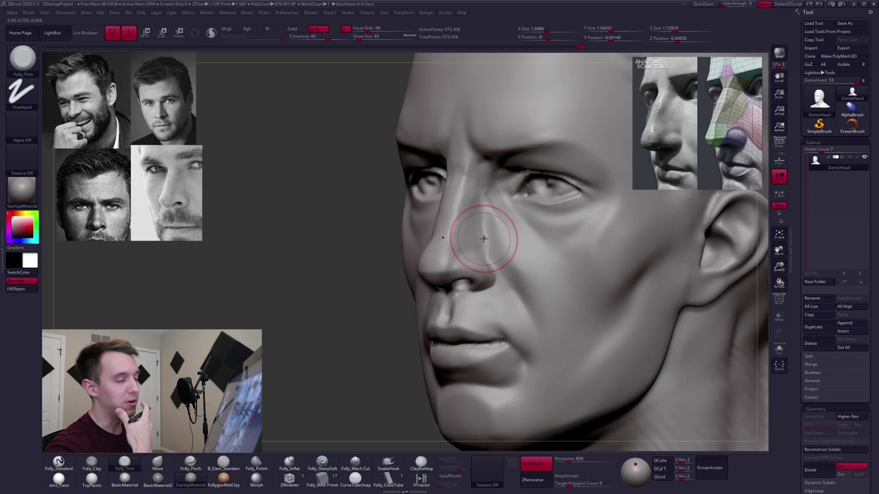
pyautogui.press('space')
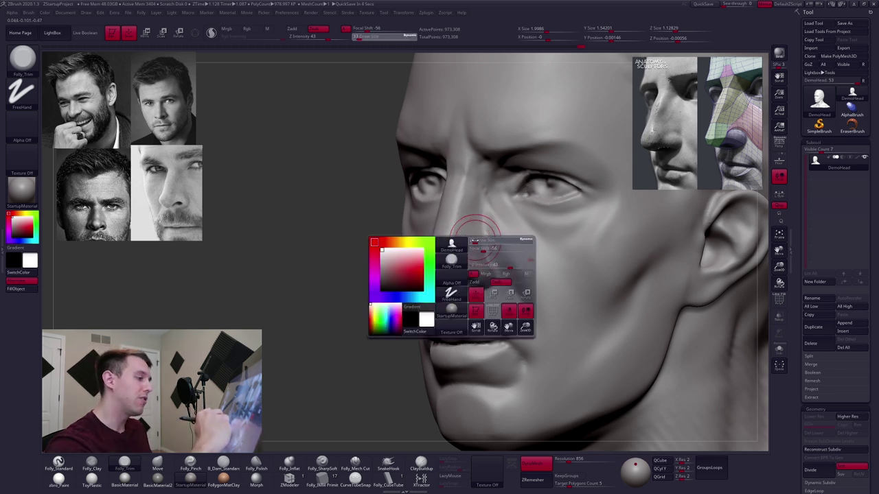
pyautogui.moveTo(473, 240); pyautogui.dragTo(468, 240)
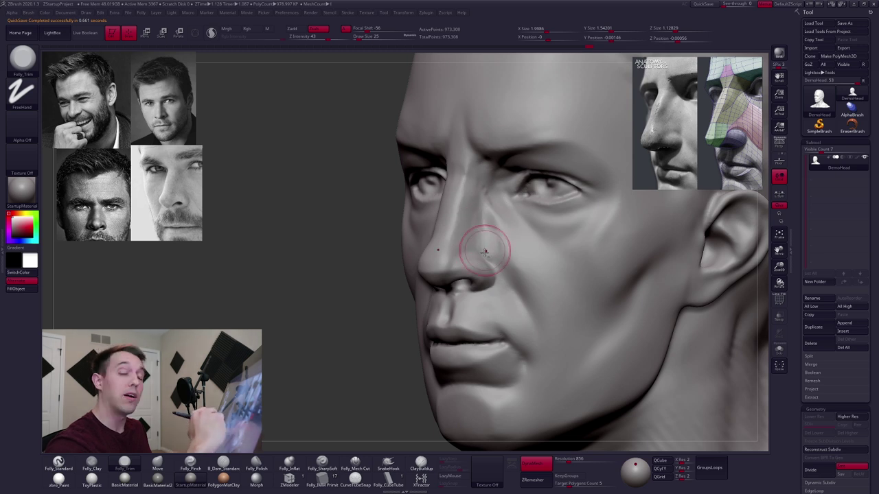
pyautogui.moveTo(497, 238)
pyautogui.mouseDown()
pyautogui.moveTo(477, 216)
pyautogui.moveTo(509, 259)
pyautogui.mouseUp()
# Build up the transition between the side of the nose and the cheek with the Folly_Clay brush
pyautogui.press('2')
pyautogui.moveTo(475, 221); pyautogui.dragTo(508, 254)
pyautogui.moveTo(468, 221); pyautogui.dragTo(506, 271)
pyautogui.moveTo(490, 266); pyautogui.dragTo(498, 267, button='right')
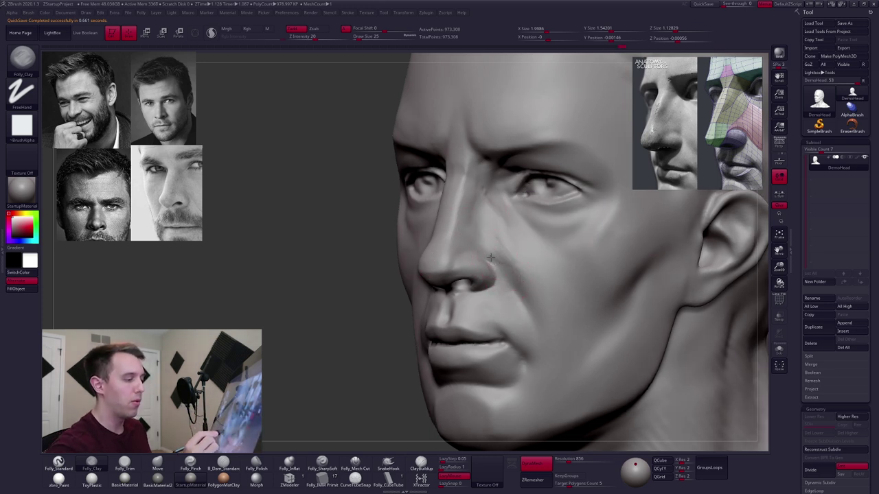
pyautogui.moveTo(513, 276); pyautogui.dragTo(496, 263)
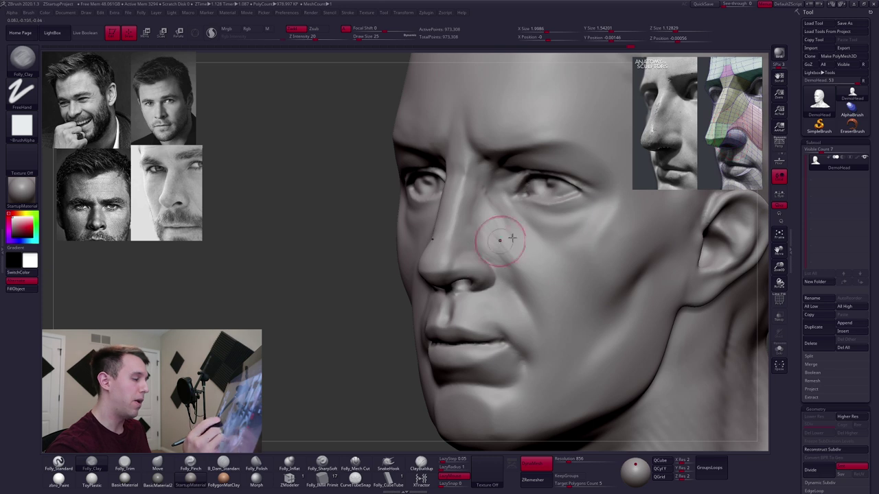
# Shape the fold running from beside the nostril wing toward the mouth corner with the Folly_Clay brush
pyautogui.moveTo(498, 243); pyautogui.dragTo(652, 242, button='right')
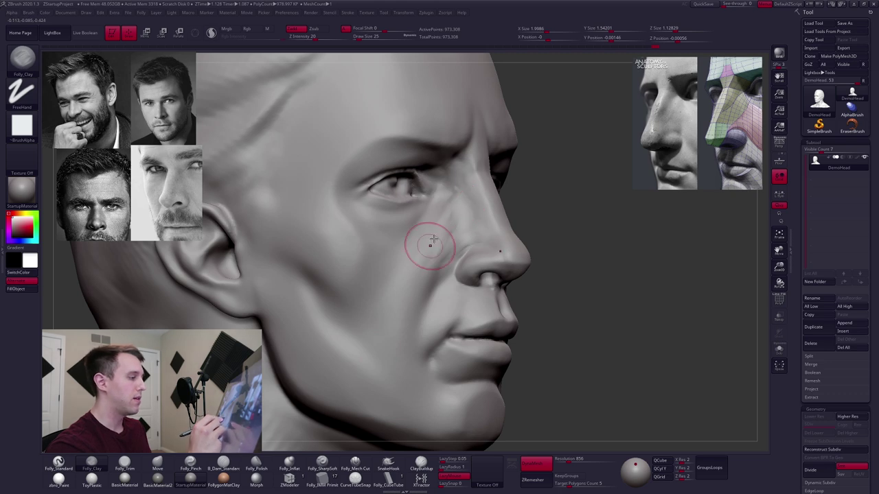
pyautogui.moveTo(442, 271)
pyautogui.mouseDown(button='right')
pyautogui.moveTo(378, 277)
pyautogui.moveTo(416, 287)
pyautogui.mouseUp(button='right')
pyautogui.moveTo(553, 291)
pyautogui.mouseDown(button='right')
pyautogui.moveTo(521, 290)
pyautogui.moveTo(527, 285)
pyautogui.mouseUp(button='right')
pyautogui.press('space')
pyautogui.moveTo(540, 235); pyautogui.dragTo(545, 240)
pyautogui.moveTo(541, 239); pyautogui.dragTo(547, 243)
pyautogui.moveTo(548, 249); pyautogui.dragTo(563, 248, button='right')
pyautogui.press('2')
pyautogui.moveTo(515, 218); pyautogui.dragTo(580, 326)
pyautogui.press('space')
pyautogui.moveTo(546, 243); pyautogui.dragTo(503, 224)
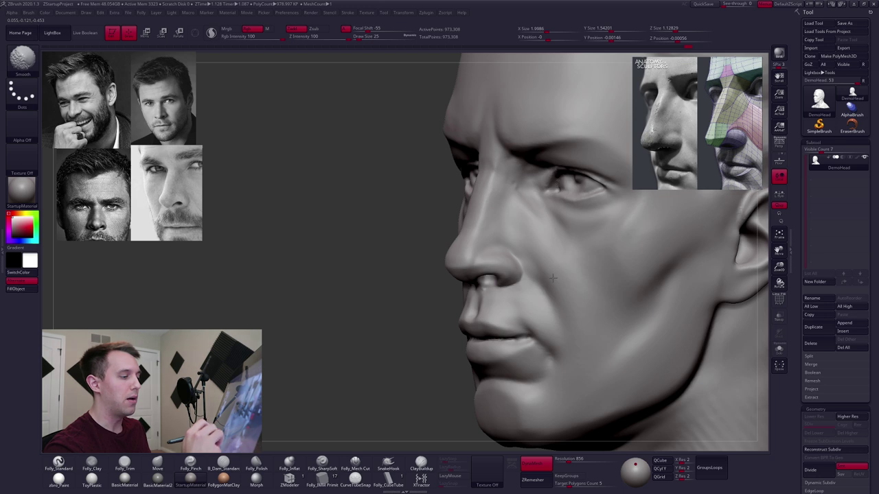
# Smooth the cheek surface beside the nostril wing
pyautogui.press('3')
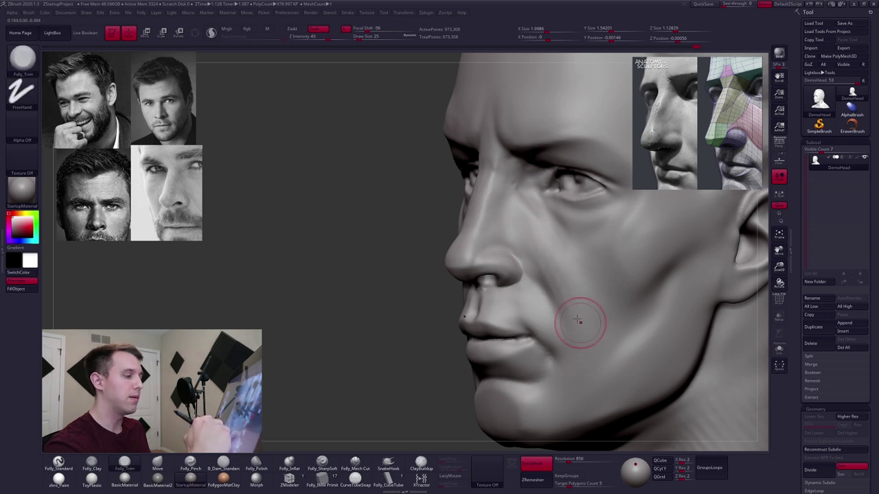
pyautogui.keyDown('shift'); pyautogui.moveTo(550, 252); pyautogui.dragTo(557, 263); pyautogui.keyUp('shift')
pyautogui.moveTo(559, 255)
pyautogui.mouseDown(button='right')
pyautogui.moveTo(582, 249)
pyautogui.moveTo(540, 251)
pyautogui.mouseUp(button='right')
# Adjust the nostril wings from the front with the Move brush
pyautogui.press('4')
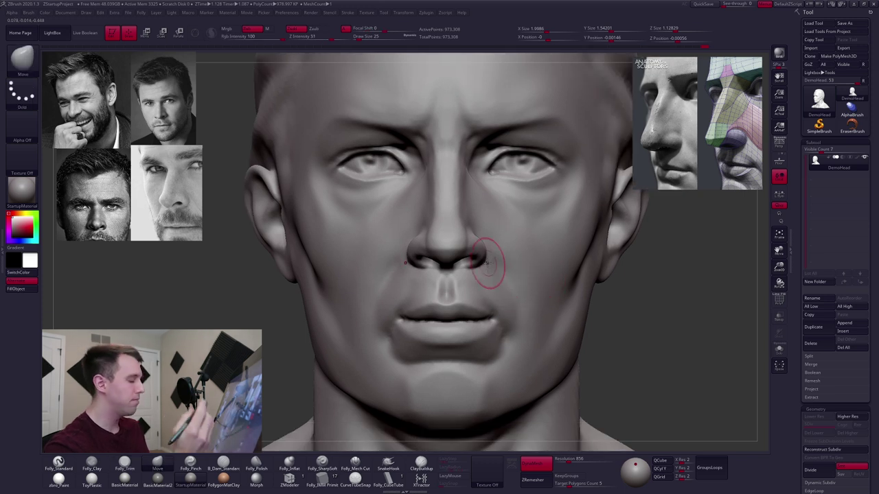
pyautogui.keyDown('ctrl'); pyautogui.moveTo(473, 272); pyautogui.dragTo(472, 258, button='right'); pyautogui.keyUp('ctrl')
pyautogui.press('space')
pyautogui.moveTo(475, 268); pyautogui.dragTo(472, 270)
pyautogui.press('space')
pyautogui.moveTo(460, 262); pyautogui.dragTo(487, 252, button='right')
# Turn on perspective and adjust the underside of the nose in profile with the Move brush
pyautogui.click(781, 145)
pyautogui.moveTo(434, 269)
pyautogui.mouseDown(button='right')
pyautogui.moveTo(447, 252)
pyautogui.moveTo(462, 251)
pyautogui.mouseUp(button='right')
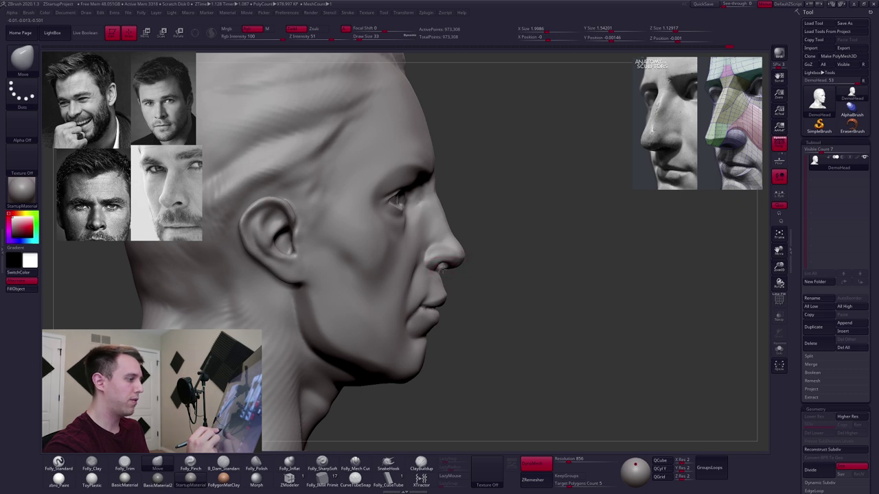
pyautogui.press('space')
pyautogui.moveTo(450, 266); pyautogui.dragTo(459, 262)
pyautogui.press('space')
pyautogui.moveTo(459, 262)
pyautogui.mouseDown(button='right')
pyautogui.moveTo(421, 277)
pyautogui.moveTo(400, 273)
pyautogui.mouseUp(button='right')
# Refine the nostril wings and nose tip from the front with the Move brush, reducing the draw size to 14
pyautogui.press('space')
pyautogui.moveTo(488, 256); pyautogui.dragTo(485, 256)
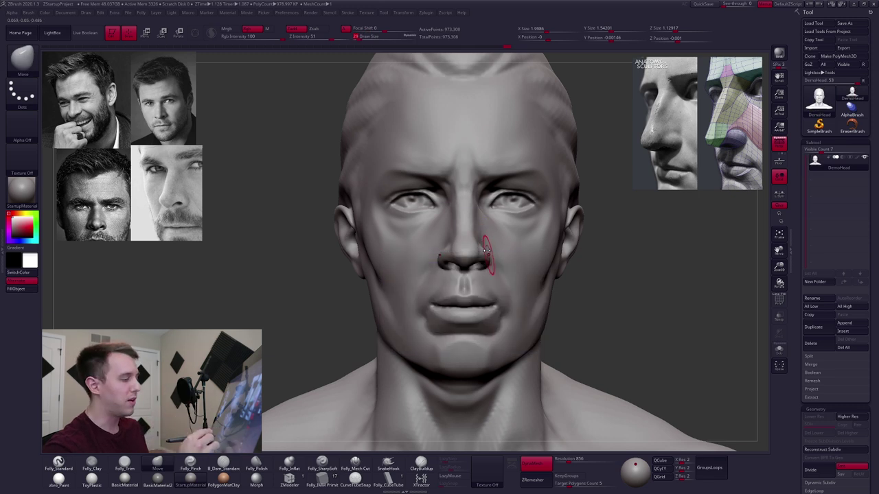
pyautogui.rightClick(466, 255)
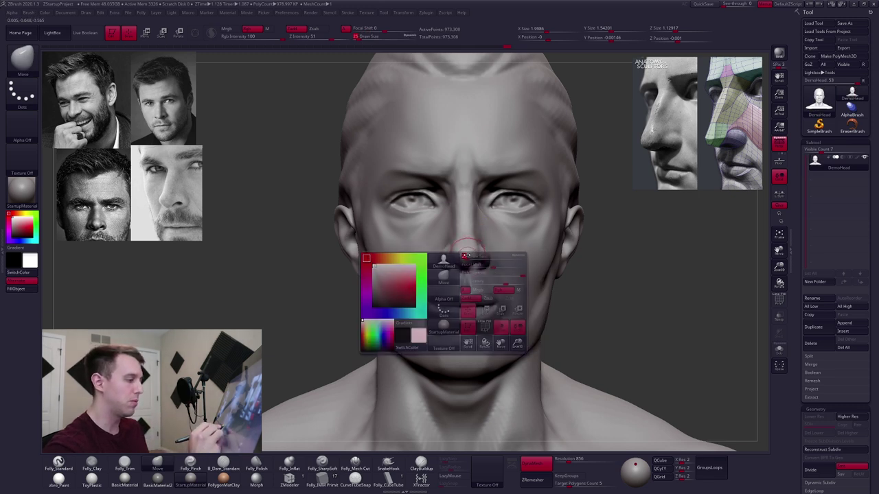
pyautogui.keyDown('alt'); pyautogui.moveTo(469, 286); pyautogui.dragTo(465, 252, button='right'); pyautogui.keyUp('alt')
pyautogui.rightClick(466, 253)
pyautogui.moveTo(466, 252); pyautogui.dragTo(466, 254)
pyautogui.keyDown('alt'); pyautogui.moveTo(468, 265); pyautogui.dragTo(557, 269, button='right'); pyautogui.keyUp('alt')
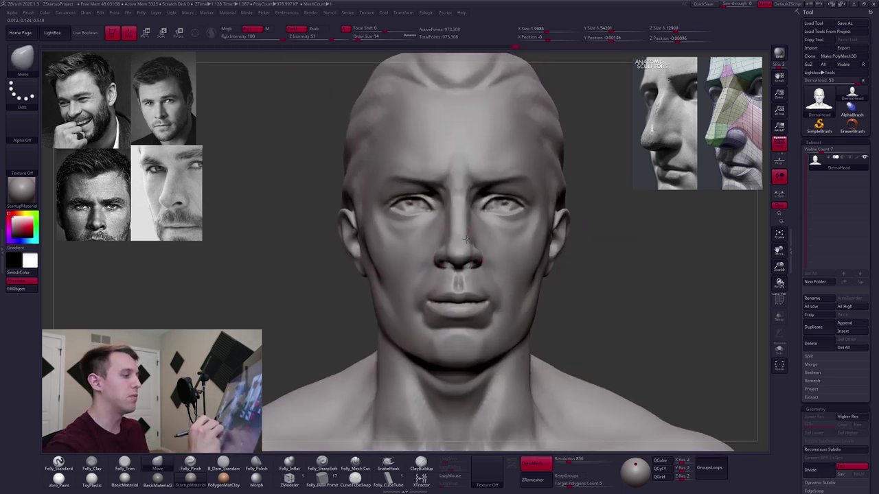
# Flatten the root of the nose between the brows with the Folly_Trim brush at draw size 21
pyautogui.keyDown('alt'); pyautogui.moveTo(464, 232); pyautogui.dragTo(457, 237, button='right'); pyautogui.keyUp('alt')
pyautogui.rightClick(461, 215)
pyautogui.moveTo(461, 215); pyautogui.dragTo(464, 215)
pyautogui.press('3')
pyautogui.moveTo(457, 167); pyautogui.dragTo(458, 161)
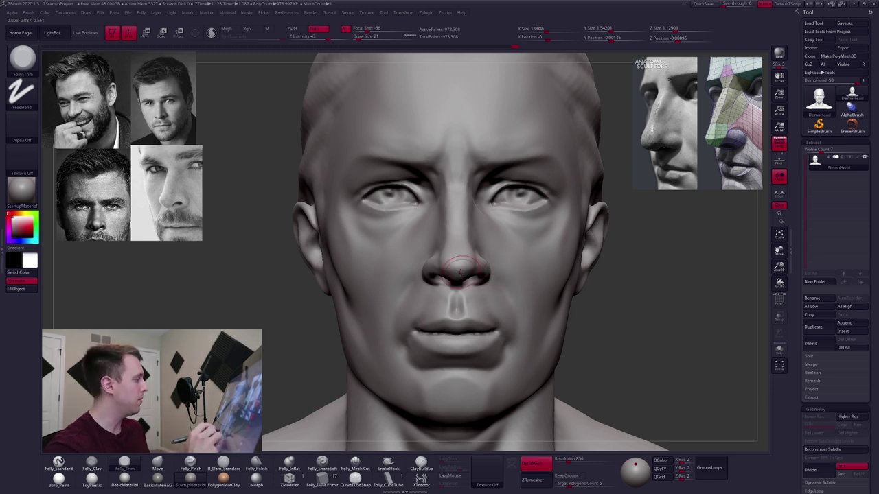
# Reshape the nostril wings from the front with the Move brush at draw sizes 49 and 43
pyautogui.press('b')
pyautogui.press('m')
pyautogui.press('v')
pyautogui.press('space')
pyautogui.moveTo(468, 273)
pyautogui.mouseDown()
pyautogui.moveTo(486, 272)
pyautogui.moveTo(483, 266)
pyautogui.mouseUp()
pyautogui.press('space')
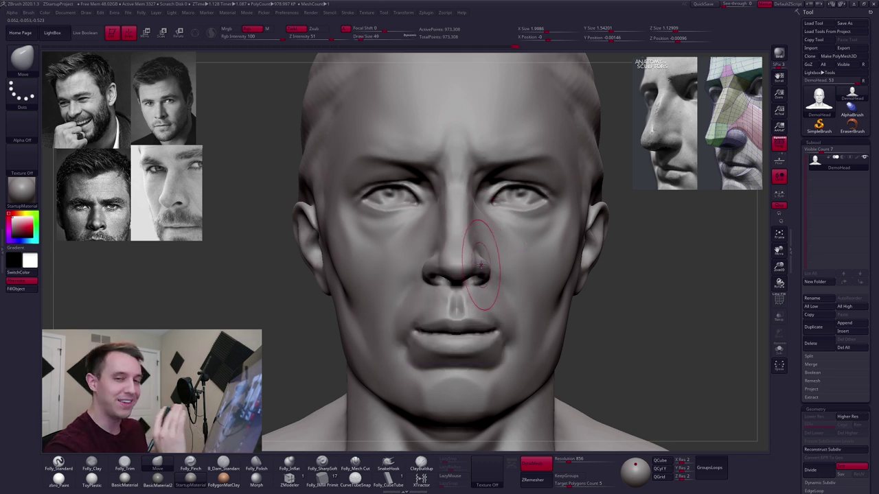
pyautogui.press('space')
pyautogui.moveTo(486, 276); pyautogui.dragTo(484, 276)
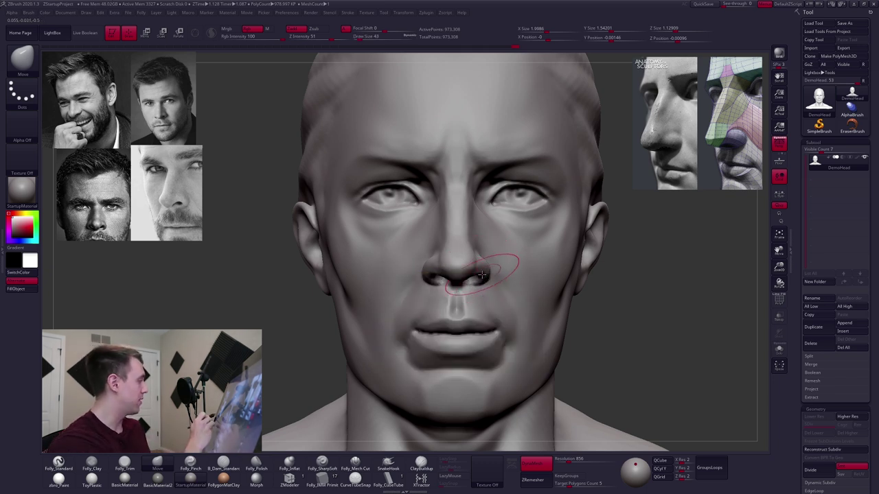
pyautogui.press('space')
pyautogui.moveTo(485, 280); pyautogui.dragTo(487, 281)
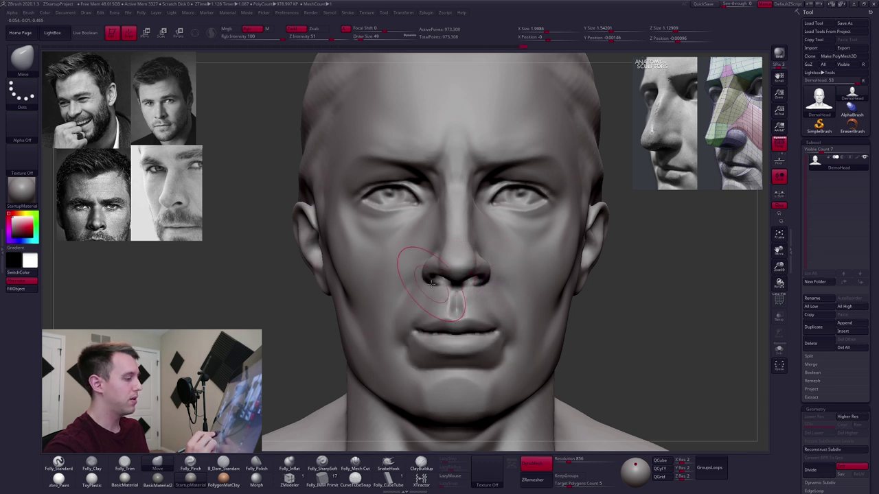
# Adjust the side of the nose tip above the nostril wing with the Move brush at draw size 18
pyautogui.press('space')
pyautogui.moveTo(483, 274); pyautogui.dragTo(441, 261)
pyautogui.press('space')
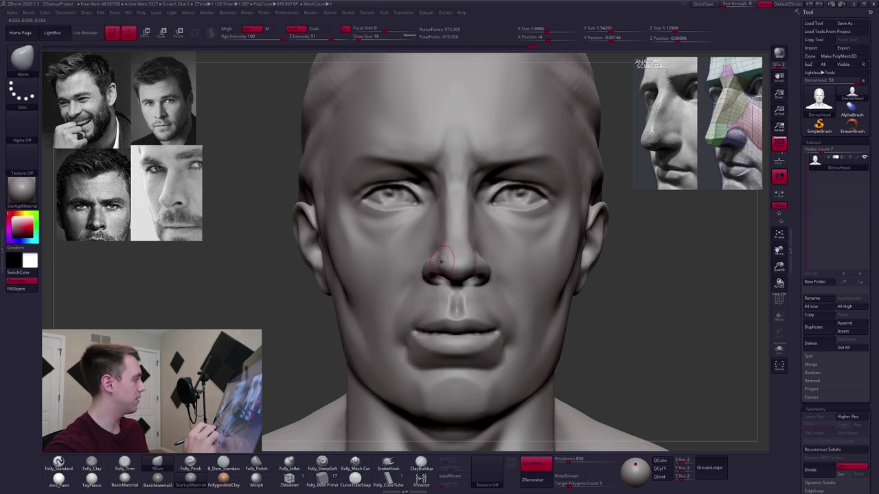
# Adjust the width and profile of the nose bridge with the Move brush at draw sizes 33 and 21
pyautogui.press('space')
pyautogui.moveTo(462, 228); pyautogui.dragTo(470, 228)
pyautogui.moveTo(453, 227); pyautogui.dragTo(464, 205, button='right')
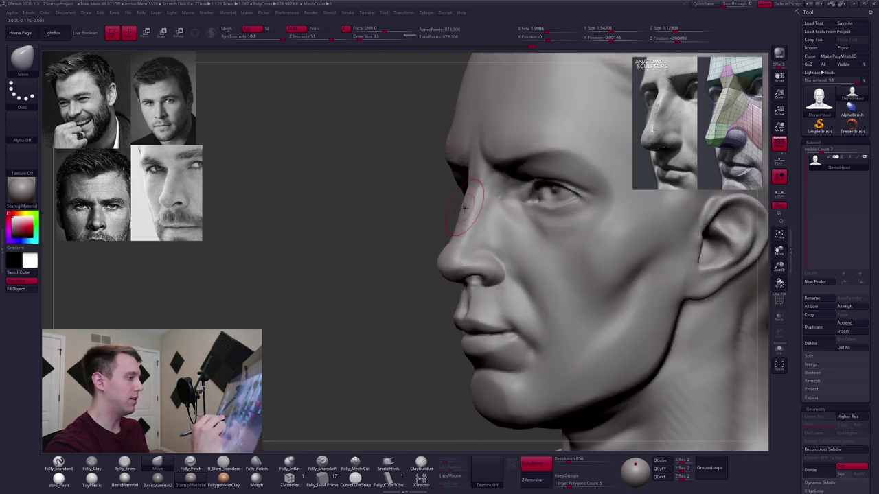
pyautogui.press('space')
pyautogui.moveTo(463, 207); pyautogui.dragTo(457, 207)
pyautogui.moveTo(472, 206); pyautogui.dragTo(465, 203, button='right')
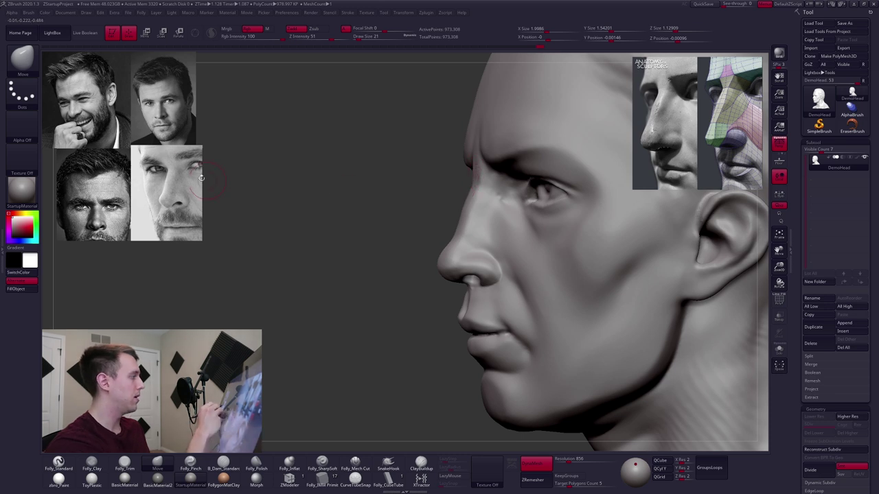
# Adjust the area between the nose bridge and the inner eye corner at draw size 21
pyautogui.moveTo(449, 154); pyautogui.dragTo(499, 176, button='right')
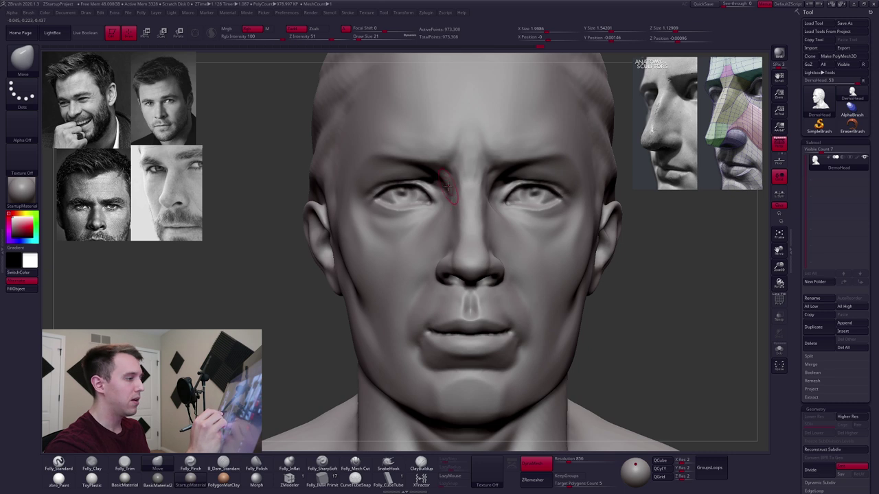
pyautogui.keyDown('alt'); pyautogui.moveTo(459, 205); pyautogui.dragTo(462, 228, button='right'); pyautogui.keyUp('alt')
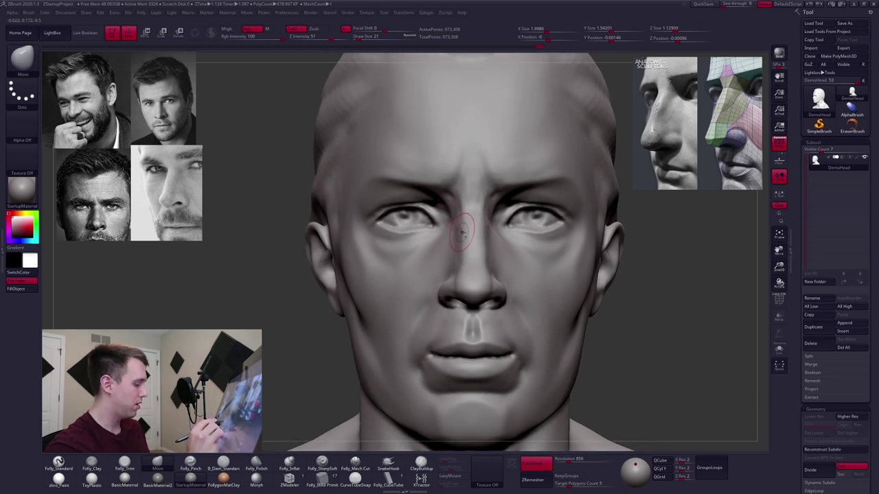
pyautogui.press('1')
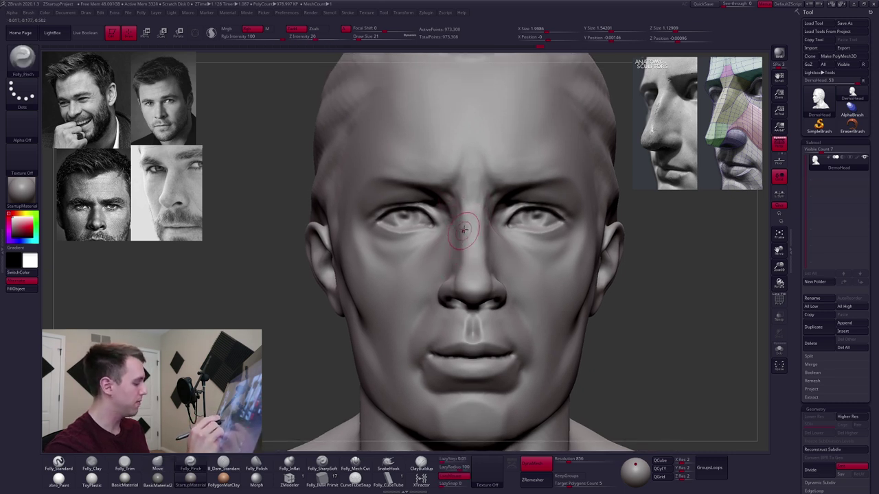
pyautogui.press('4')
pyautogui.moveTo(459, 214)
pyautogui.mouseDown(button='right')
pyautogui.moveTo(484, 217)
pyautogui.moveTo(480, 210)
pyautogui.mouseUp(button='right')
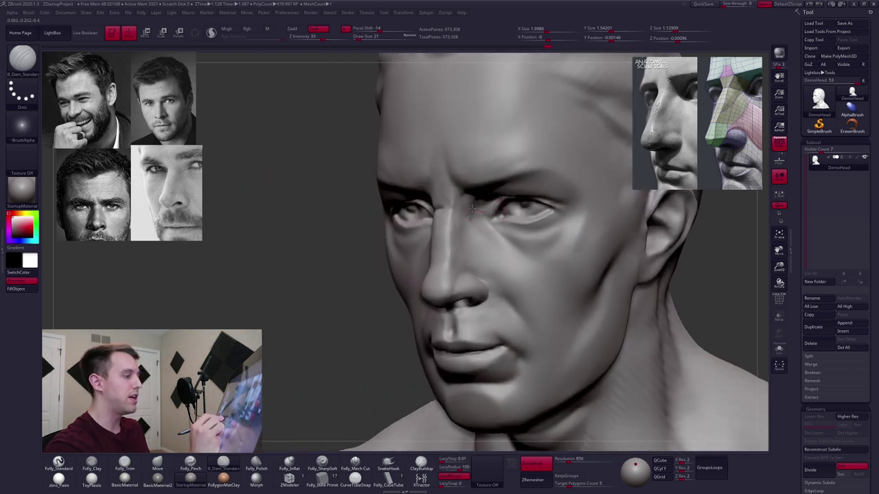
pyautogui.keyDown('shift'); pyautogui.moveTo(430, 209); pyautogui.dragTo(417, 209, button='right'); pyautogui.keyUp('shift')
# Smooth the upper nose bridge near the inner eye corners at draw size 18
pyautogui.press('1')
pyautogui.press('space')
pyautogui.moveTo(455, 217); pyautogui.dragTo(465, 218)
pyautogui.press('space')
pyautogui.press('shift')
pyautogui.moveTo(467, 221); pyautogui.dragTo(523, 213, button='right')
pyautogui.keyDown('shift'); pyautogui.moveTo(442, 207); pyautogui.dragTo(442, 204); pyautogui.keyUp('shift')
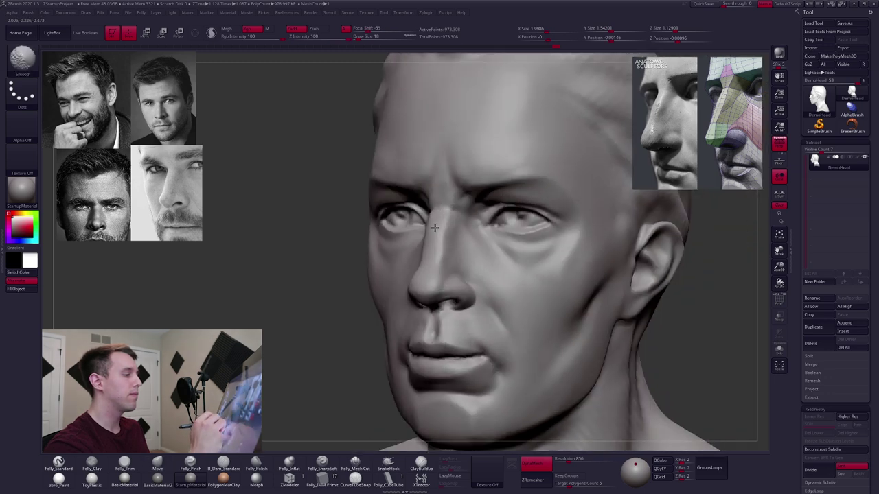
pyautogui.moveTo(435, 227); pyautogui.dragTo(418, 214, button='right')
pyautogui.keyDown('shift'); pyautogui.moveTo(402, 219); pyautogui.dragTo(410, 232); pyautogui.keyUp('shift')
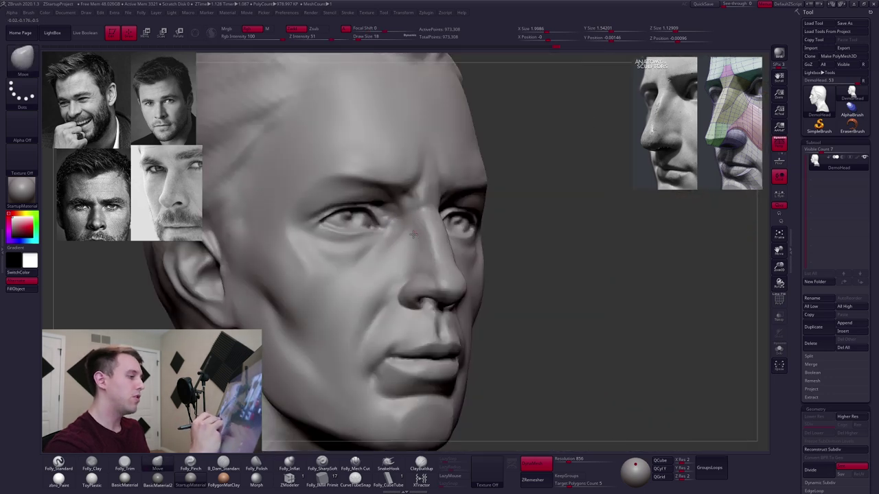
# Refine the plane of the upper nose bridge with the Folly_Trim brush at draw size 21
pyautogui.moveTo(426, 230); pyautogui.dragTo(384, 229, button='right')
pyautogui.press('space')
pyautogui.moveTo(444, 228); pyautogui.dragTo(446, 231)
pyautogui.moveTo(445, 232); pyautogui.dragTo(412, 230, button='right')
pyautogui.press('3')
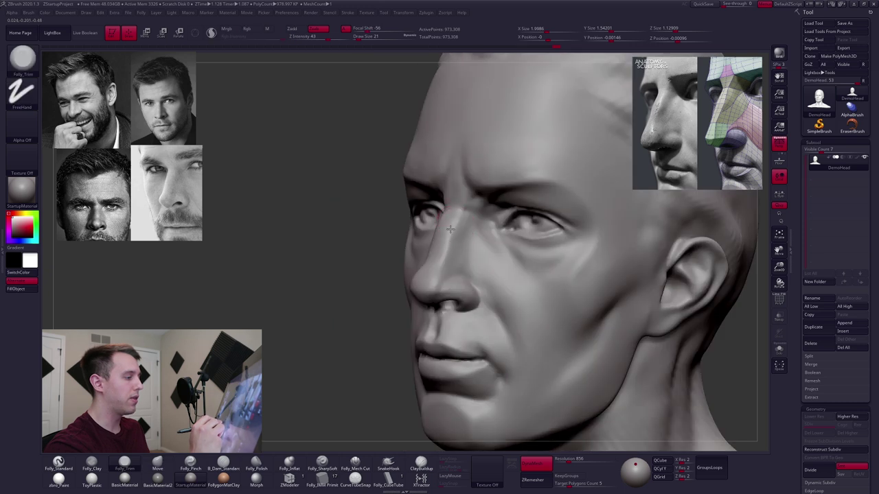
pyautogui.moveTo(447, 245)
pyautogui.mouseDown(button='right')
pyautogui.moveTo(425, 229)
pyautogui.moveTo(431, 244)
pyautogui.mouseUp(button='right')
# Adjust the sides of the upper nose bridge from the front with the Move brush at draw size 29
pyautogui.press('4')
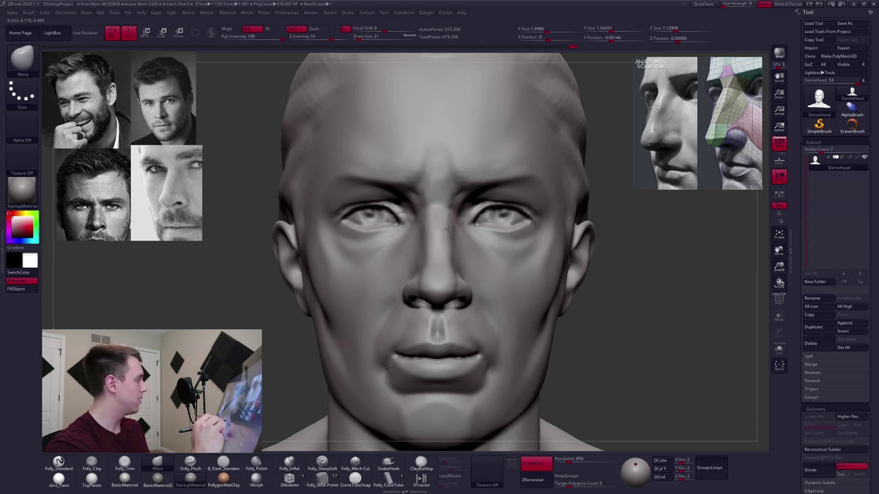
pyautogui.press('space')
pyautogui.moveTo(426, 239); pyautogui.dragTo(431, 238)
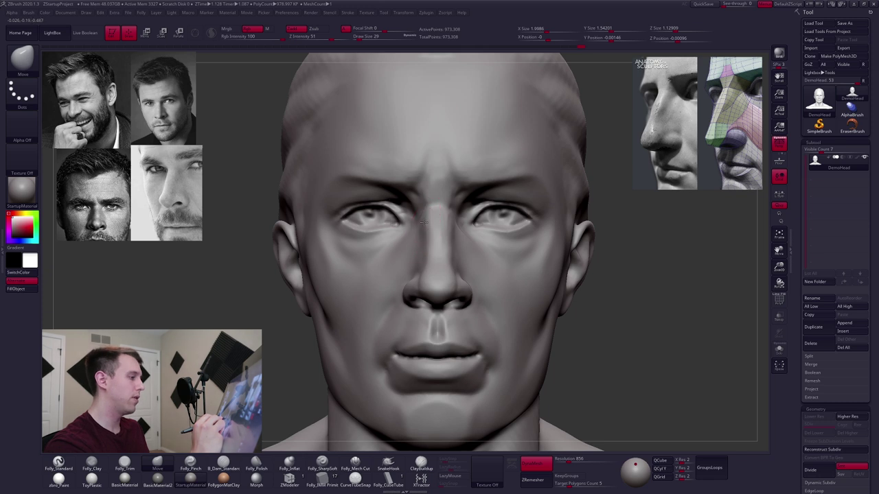
# Adjust the nostrils and the base of the nose with the Move brush at draw size 18
pyautogui.keyDown('alt'); pyautogui.moveTo(440, 278); pyautogui.dragTo(452, 226, button='right'); pyautogui.keyUp('alt')
pyautogui.press('space')
pyautogui.moveTo(475, 259); pyautogui.dragTo(466, 258)
pyautogui.press('space')
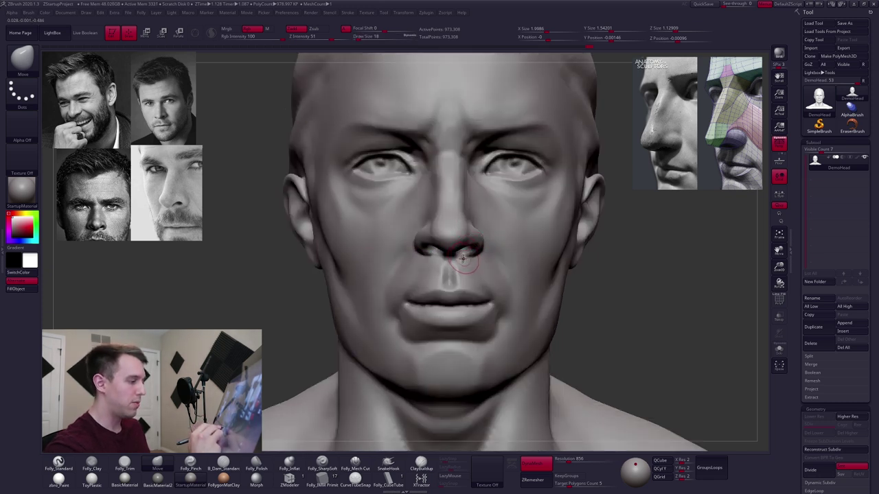
pyautogui.keyDown('ctrl'); pyautogui.moveTo(444, 257); pyautogui.dragTo(453, 221, button='right'); pyautogui.keyUp('ctrl')
pyautogui.press('space')
pyautogui.press('space')
pyautogui.moveTo(456, 236); pyautogui.dragTo(452, 235)
# Build up the underside of the nose tip with the Folly_Clay brush and smooth it
pyautogui.press('2')
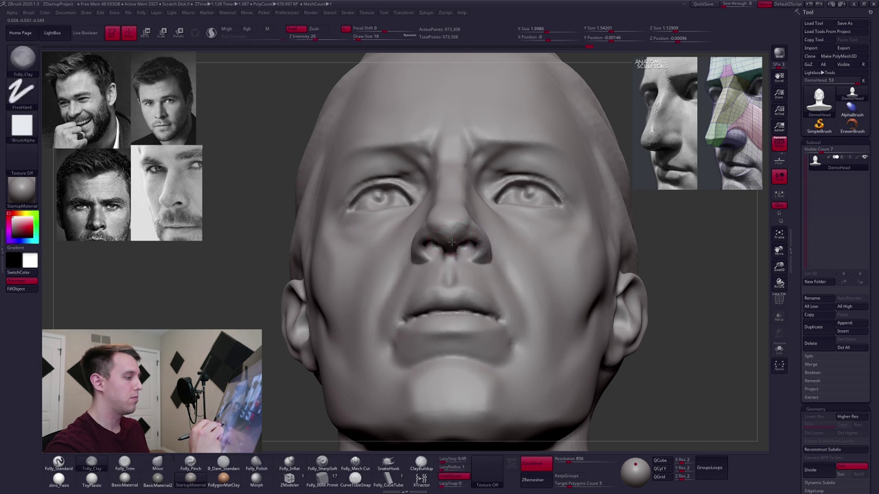
pyautogui.moveTo(451, 231); pyautogui.dragTo(446, 222, button='right')
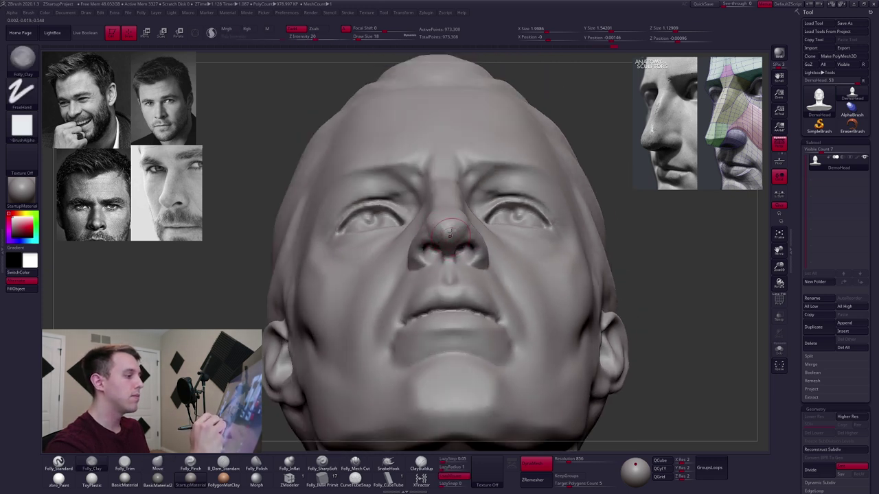
pyautogui.keyDown('shift'); pyautogui.moveTo(461, 225); pyautogui.dragTo(456, 229); pyautogui.keyUp('shift')
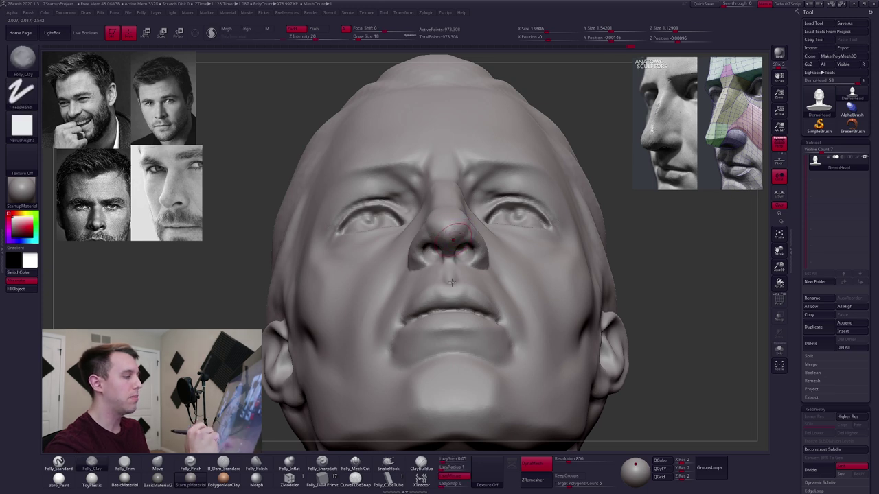
# Subdivide the head mesh by one level
pyautogui.keyDown('shift'); pyautogui.moveTo(467, 233); pyautogui.dragTo(478, 281, button='right'); pyautogui.keyUp('shift')
pyautogui.hotkey('ctrl', 'd')
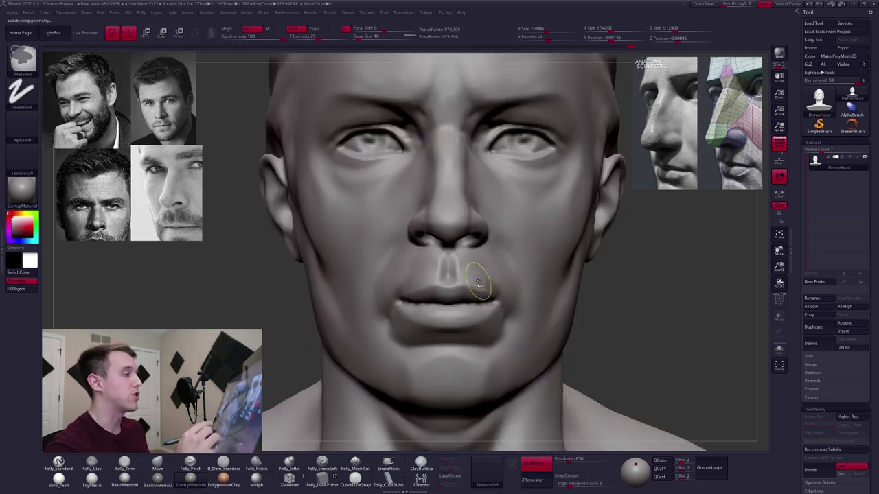
pyautogui.keyDown('alt'); pyautogui.moveTo(572, 275); pyautogui.dragTo(560, 287, button='right'); pyautogui.keyUp('alt')
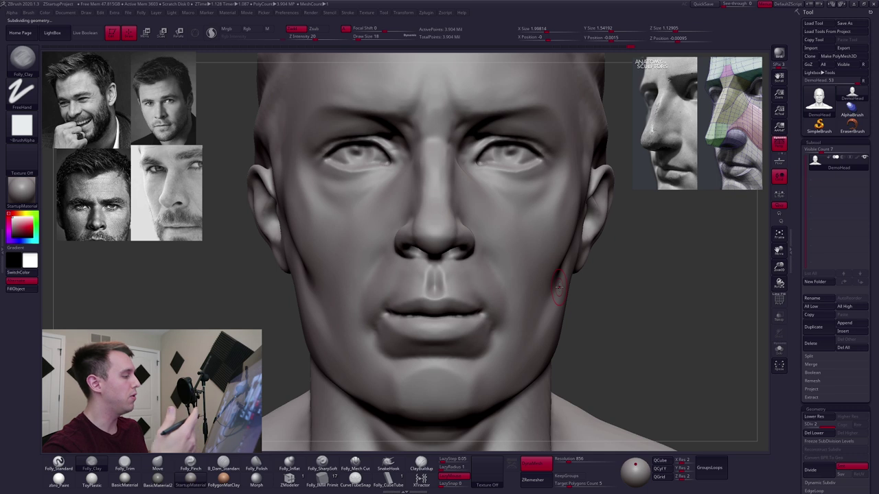
# Select the Folly_Standard brush with its Spray stroke and speckled alpha at Z Intensity 5
pyautogui.press('1')
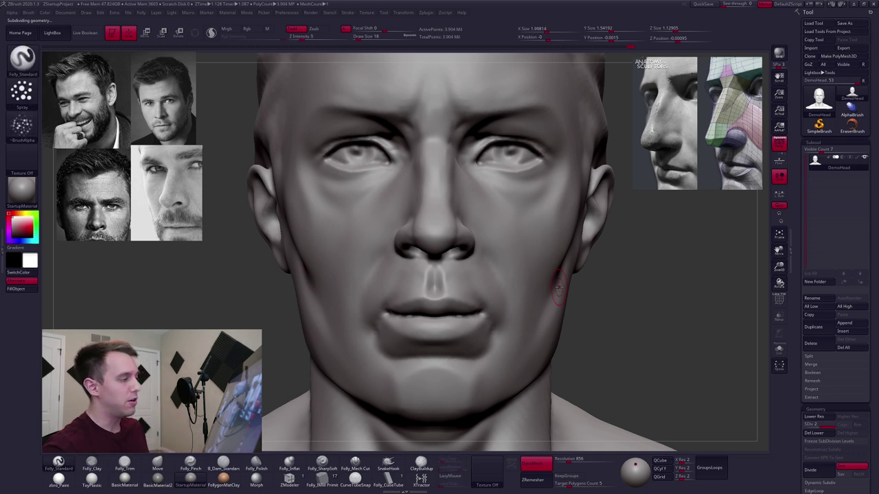
pyautogui.click(304, 30)
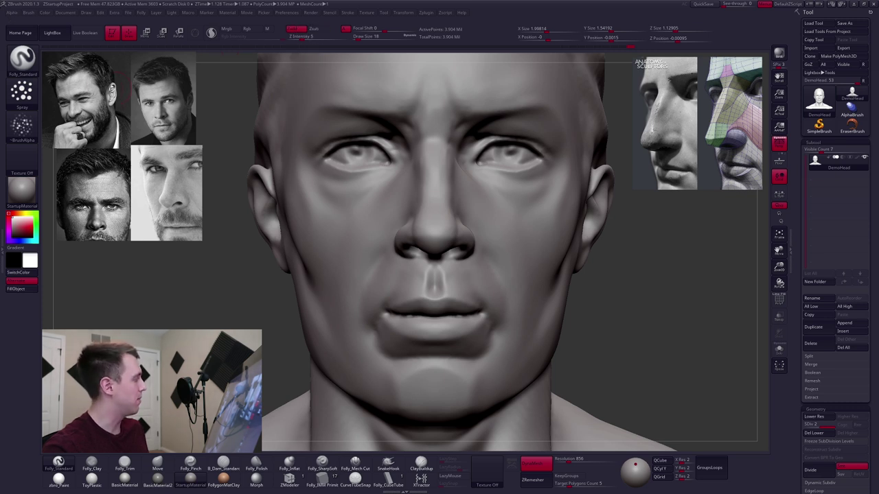
pyautogui.click(21, 92)
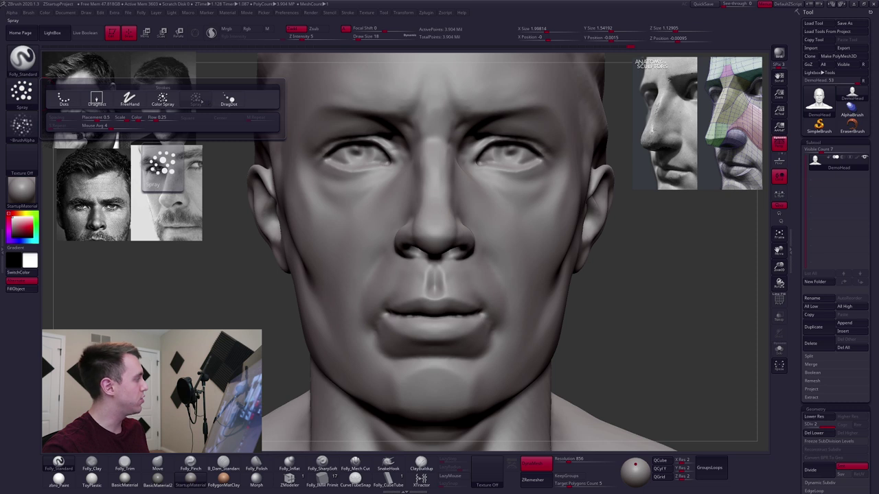
pyautogui.click(22, 126)
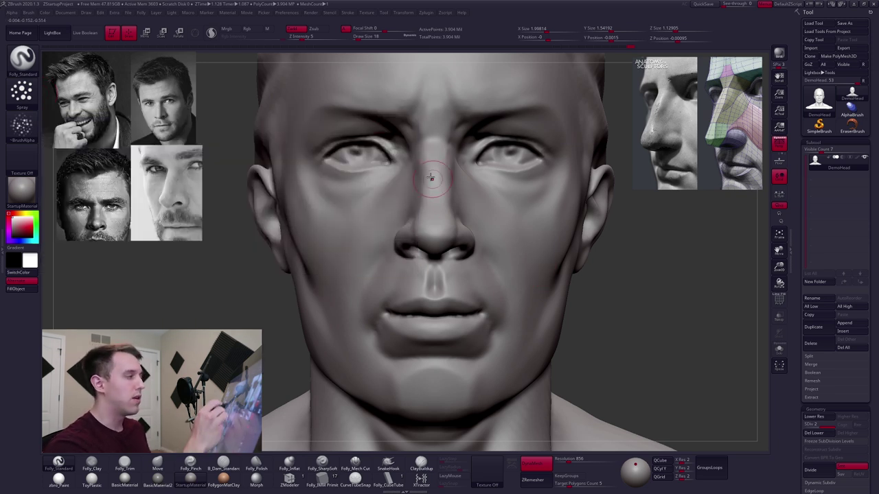
# Try spraying rough skin texture over the cheek with the Folly_Standard brush
pyautogui.moveTo(591, 214); pyautogui.dragTo(538, 209, button='right')
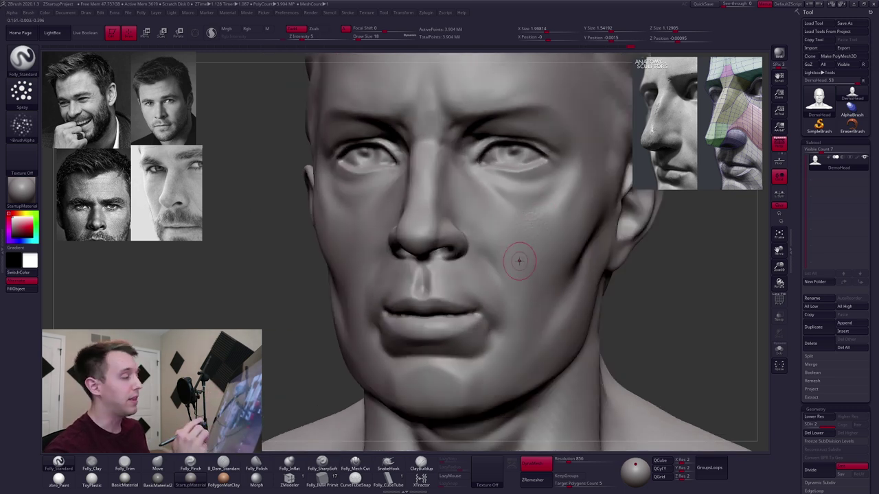
pyautogui.moveTo(526, 262)
pyautogui.mouseDown()
pyautogui.moveTo(563, 268)
pyautogui.moveTo(540, 318)
pyautogui.mouseUp()
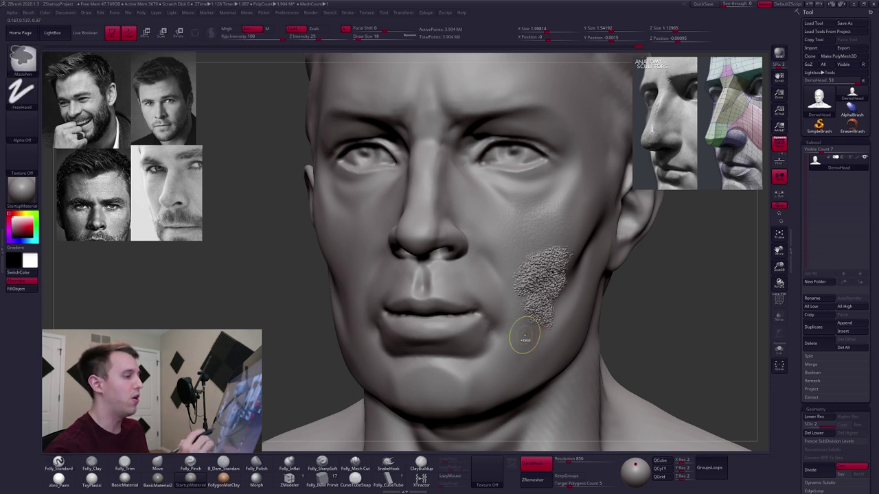
pyautogui.hotkey('ctrl', 'z')
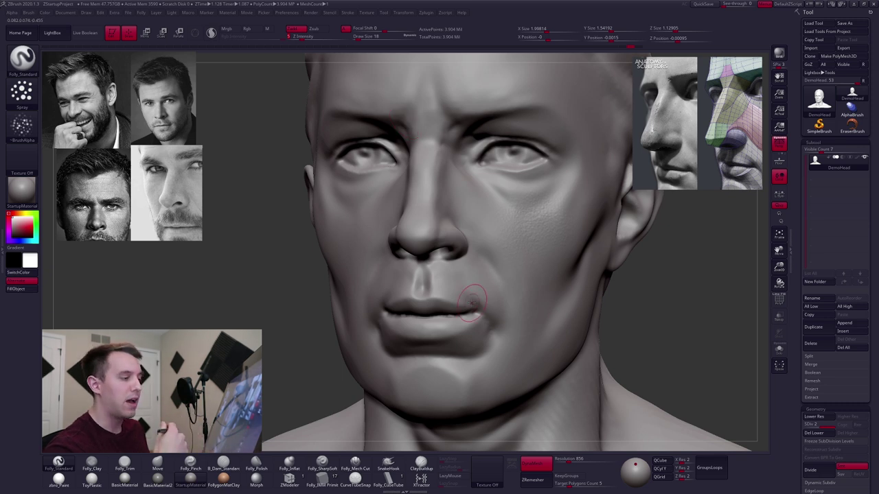
# Spray subtle surface variation over the nose tip and wings from both sides with the Folly_Standard brush
pyautogui.moveTo(518, 268)
pyautogui.keyDown('ctrl'); pyautogui.mouseDown(button='right')
pyautogui.moveTo(526, 265)
pyautogui.moveTo(534, 279)
pyautogui.mouseUp(button='right'); pyautogui.keyUp('ctrl')
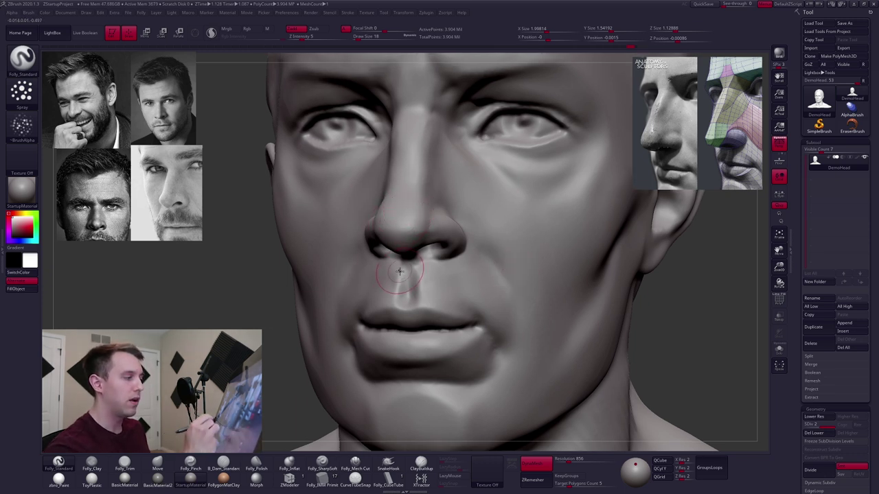
pyautogui.moveTo(401, 252)
pyautogui.mouseDown(button='right')
pyautogui.moveTo(374, 237)
pyautogui.moveTo(417, 208)
pyautogui.mouseUp(button='right')
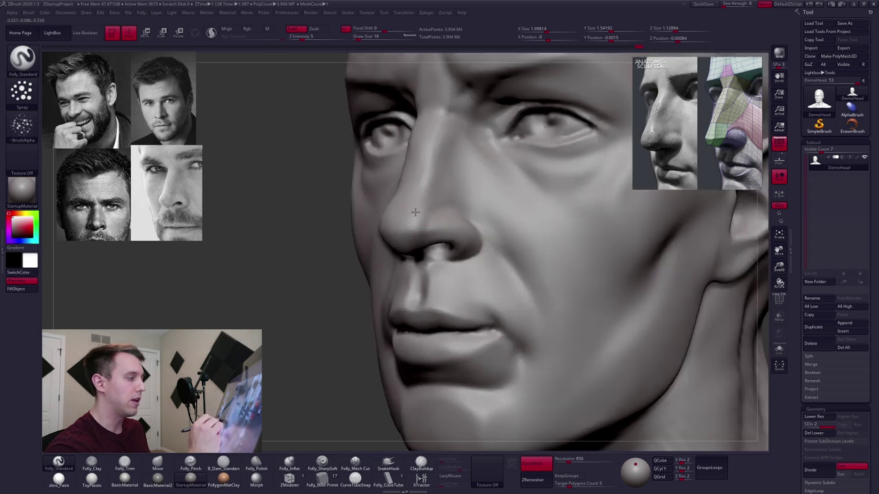
pyautogui.press('space')
pyautogui.moveTo(403, 214); pyautogui.dragTo(414, 214)
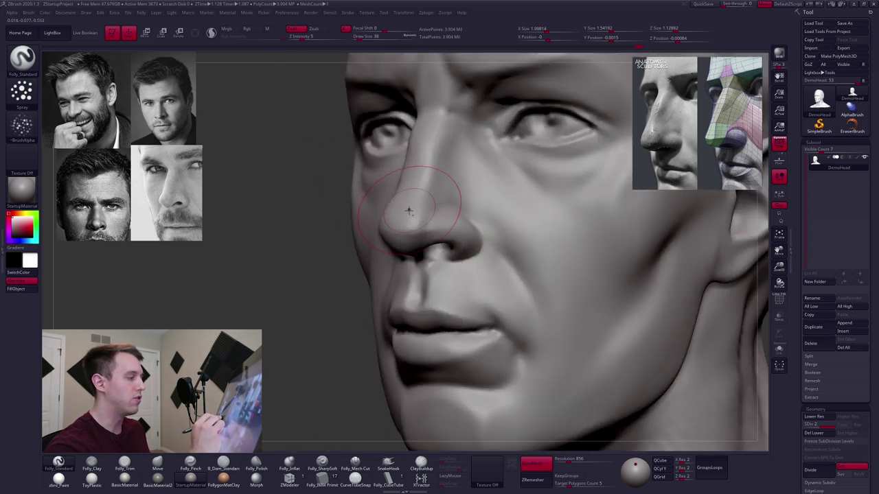
pyautogui.press('space')
pyautogui.moveTo(453, 226); pyautogui.dragTo(445, 226)
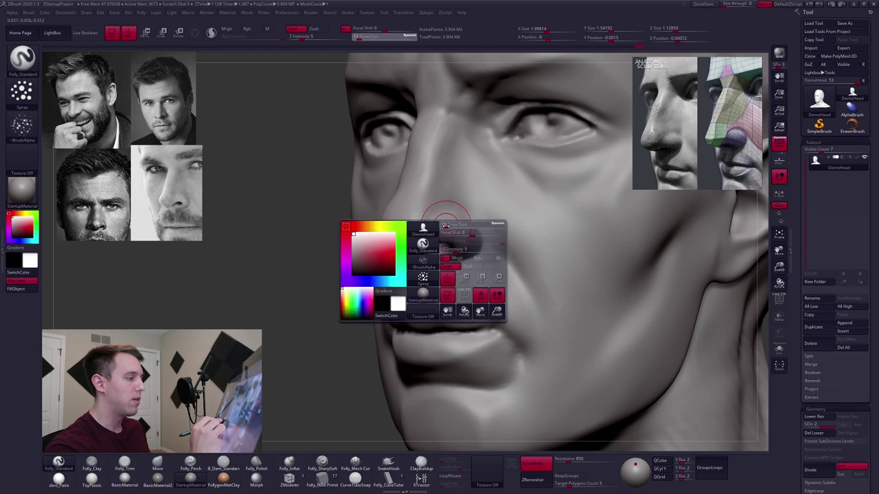
pyautogui.moveTo(447, 225); pyautogui.dragTo(416, 238, button='right')
pyautogui.moveTo(457, 212)
pyautogui.mouseDown()
pyautogui.moveTo(427, 229)
pyautogui.moveTo(453, 230)
pyautogui.mouseUp()
pyautogui.moveTo(392, 246); pyautogui.dragTo(438, 215, button='right')
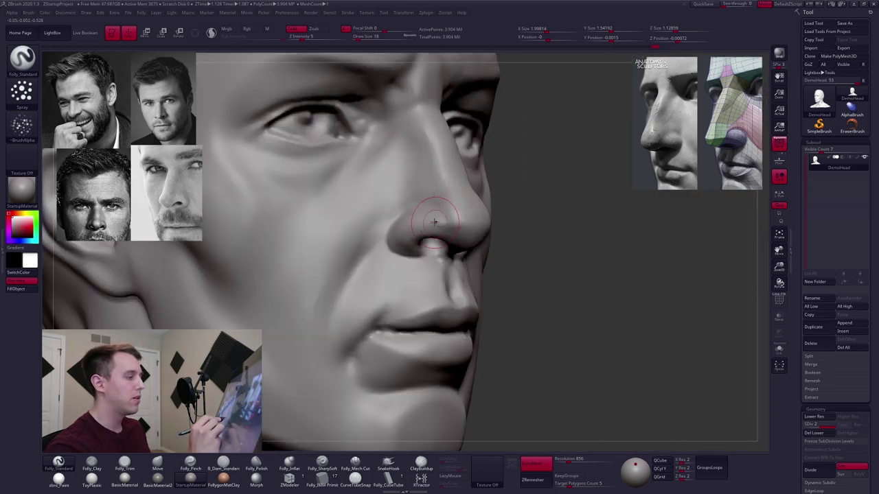
pyautogui.moveTo(411, 218)
pyautogui.mouseDown()
pyautogui.moveTo(394, 247)
pyautogui.moveTo(437, 201)
pyautogui.mouseUp()
# Spray subtle texture along the nose bridge and its sides with the Folly_Standard brush at draw size 29
pyautogui.moveTo(437, 201); pyautogui.dragTo(420, 207, button='right')
pyautogui.press('space')
pyautogui.moveTo(452, 195)
pyautogui.mouseDown()
pyautogui.moveTo(469, 192)
pyautogui.moveTo(447, 197)
pyautogui.mouseUp()
pyautogui.press('space')
pyautogui.press('space')
pyautogui.keyDown('alt'); pyautogui.moveTo(447, 217); pyautogui.dragTo(462, 257, button='right'); pyautogui.keyUp('alt')
pyautogui.moveTo(462, 257); pyautogui.dragTo(463, 196)
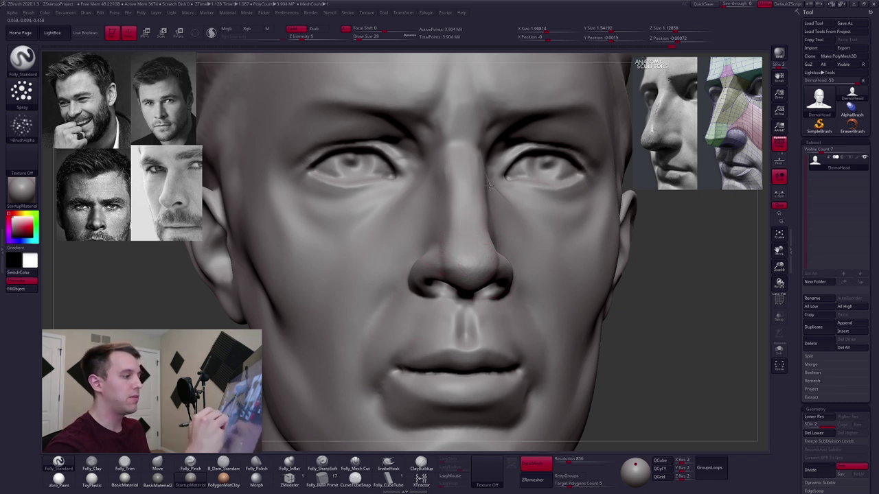
# Flatten the planes of the nose bridge with the Folly_Trim brush at draw size 21
pyautogui.press('3')
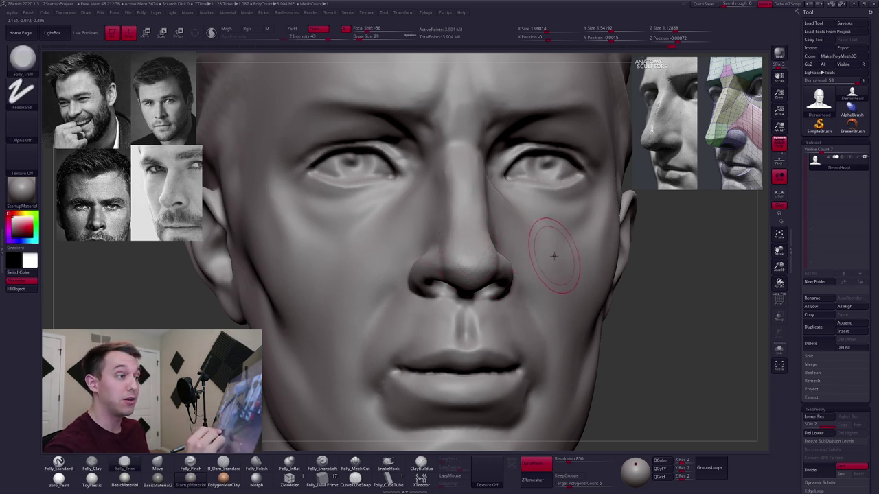
pyautogui.press('space')
pyautogui.moveTo(552, 254); pyautogui.dragTo(556, 254)
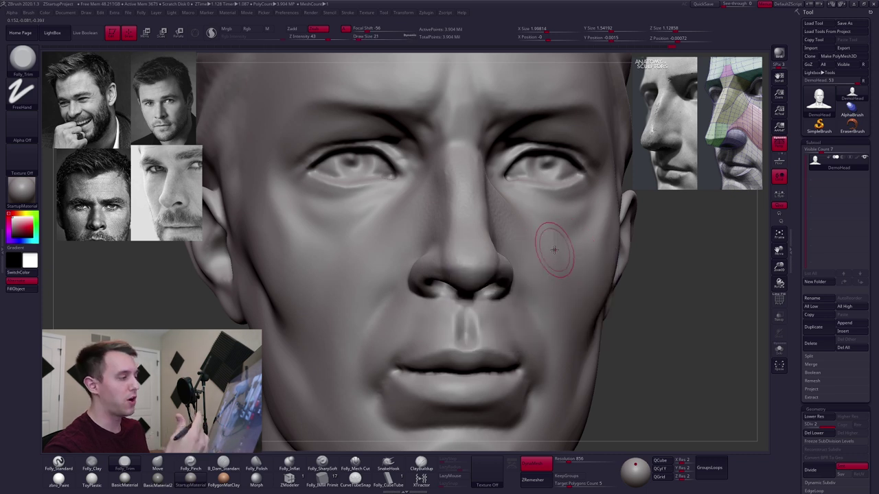
pyautogui.moveTo(469, 220)
pyautogui.mouseDown()
pyautogui.moveTo(476, 204)
pyautogui.moveTo(464, 213)
pyautogui.mouseUp()
pyautogui.moveTo(542, 179); pyautogui.dragTo(494, 175, button='right')
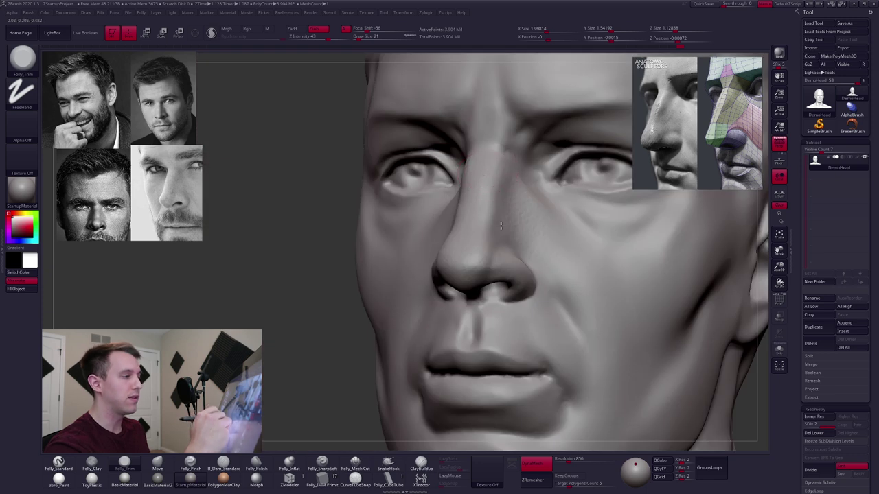
pyautogui.moveTo(538, 246)
pyautogui.mouseDown(button='right')
pyautogui.moveTo(476, 226)
pyautogui.moveTo(447, 235)
pyautogui.moveTo(597, 270)
pyautogui.moveTo(556, 242)
pyautogui.mouseUp(button='right')
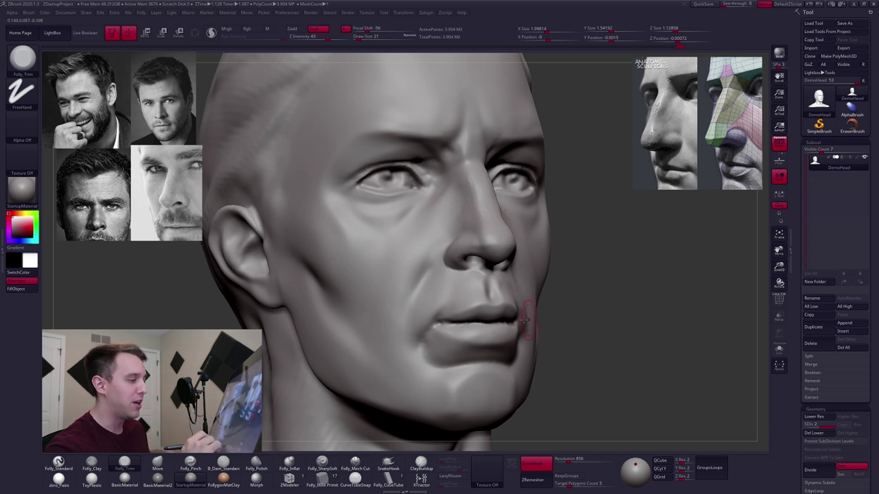
pyautogui.keyDown('shift'); pyautogui.moveTo(524, 318); pyautogui.dragTo(490, 293, button='right'); pyautogui.keyUp('shift')
pyautogui.keyDown('ctrl'); pyautogui.moveTo(465, 247); pyautogui.dragTo(455, 284, button='right'); pyautogui.keyUp('ctrl')
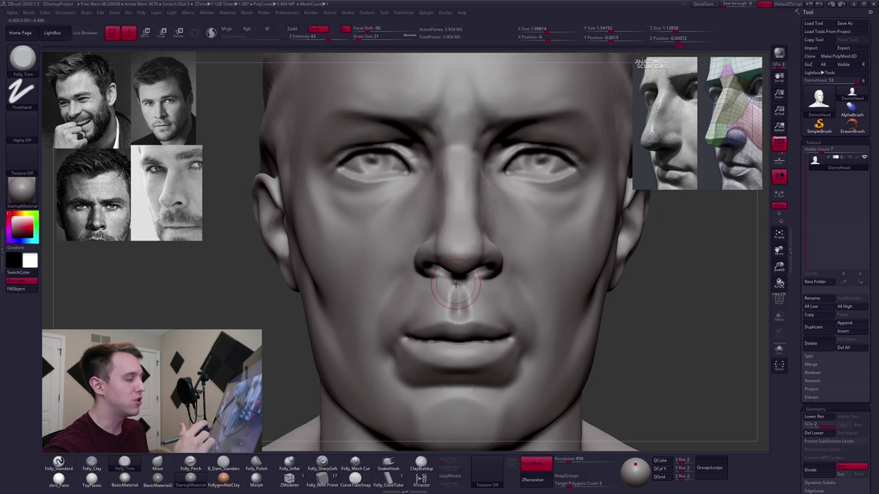
# Set the draw size to 7 and switch to the Folly_Pinch brush for fine work on the nose
pyautogui.press('1')
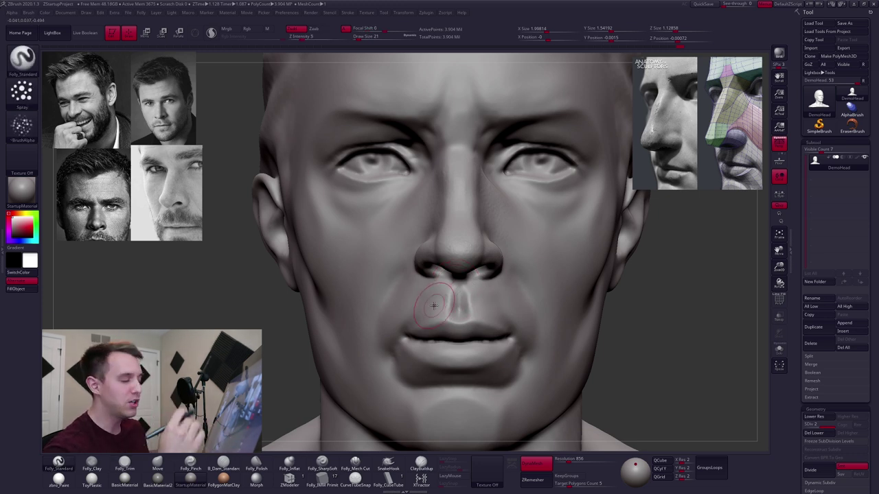
pyautogui.press('s')
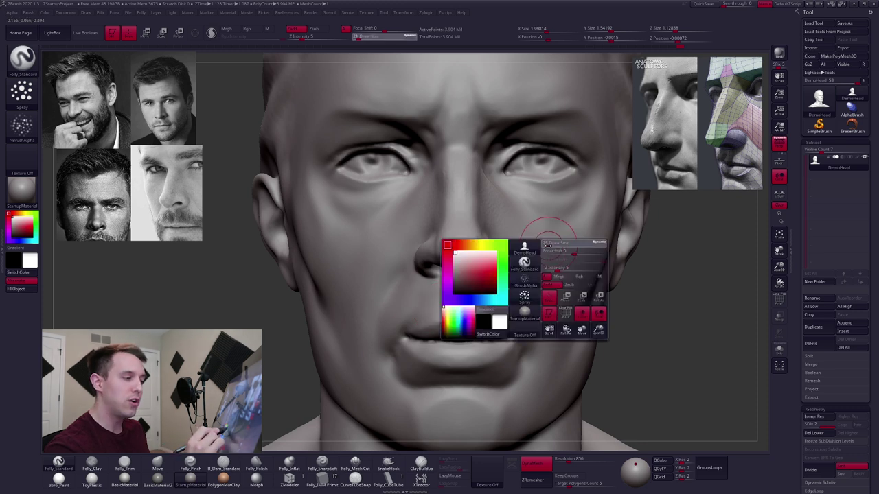
pyautogui.write('7')
pyautogui.press('Return')
pyautogui.press('5')
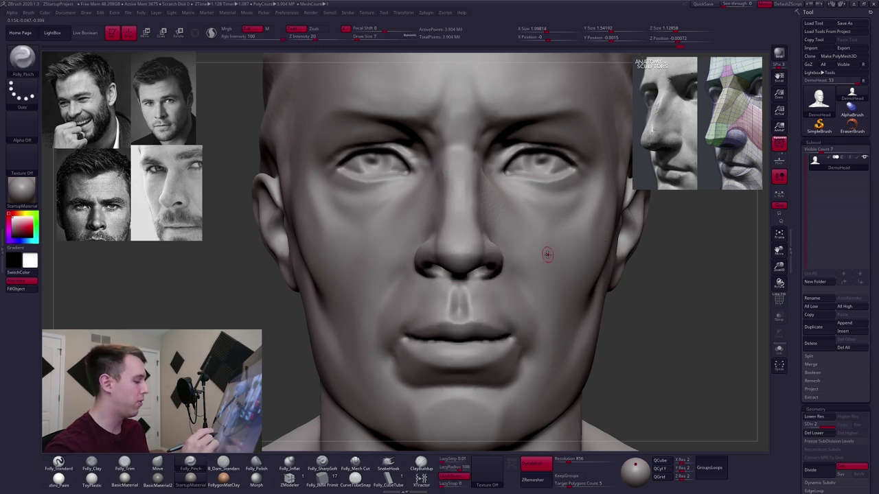
pyautogui.press('b')
pyautogui.press('d')
pyautogui.press('s')
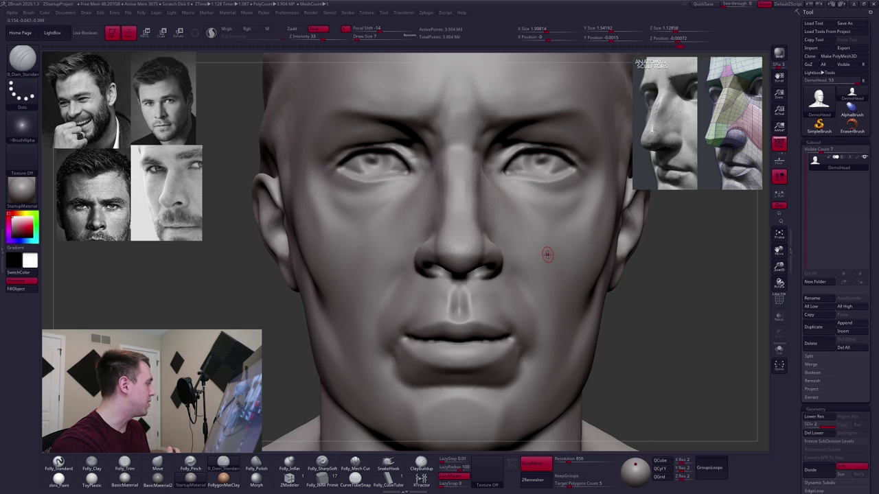
pyautogui.press('b')
pyautogui.press('f')
pyautogui.press('p')
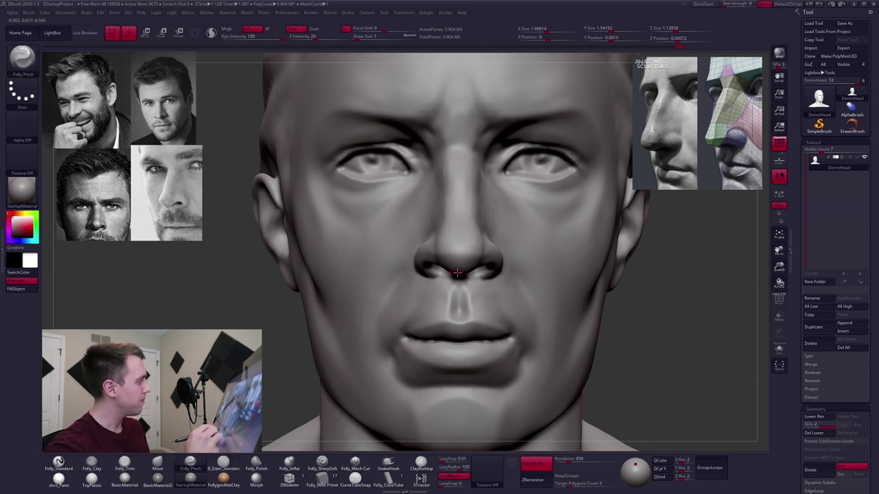
# Try pinching a line down the middle of the nose tip and base with the Folly_Pinch brush
pyautogui.moveTo(461, 247); pyautogui.dragTo(453, 210, button='right')
pyautogui.keyDown('ctrl'); pyautogui.moveTo(466, 305); pyautogui.dragTo(481, 299, button='right'); pyautogui.keyUp('ctrl')
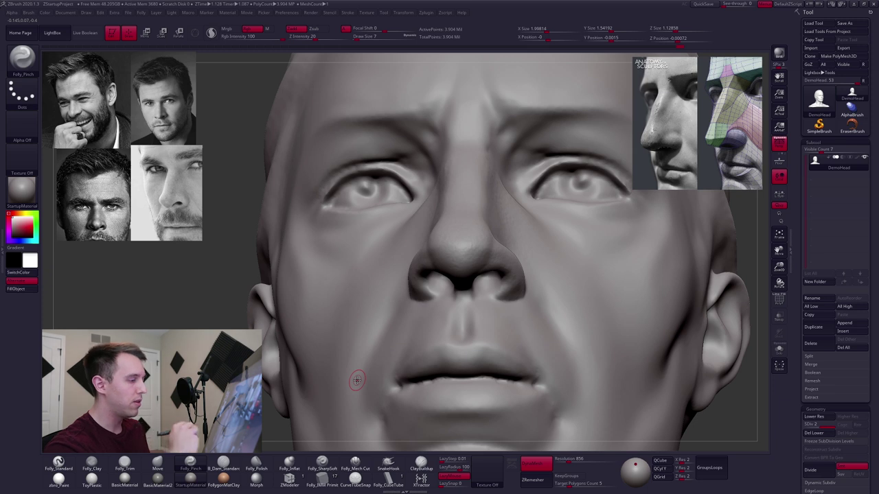
pyautogui.moveTo(450, 251); pyautogui.dragTo(434, 251, button='right')
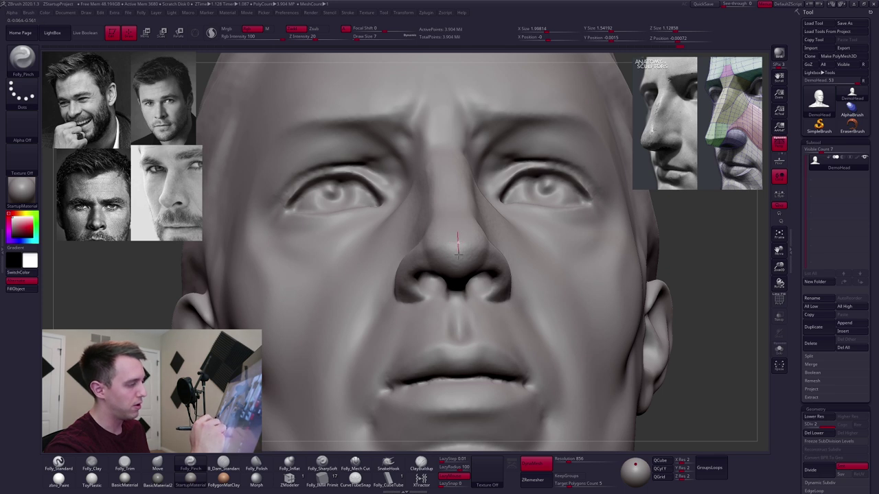
pyautogui.moveTo(458, 288); pyautogui.dragTo(452, 305)
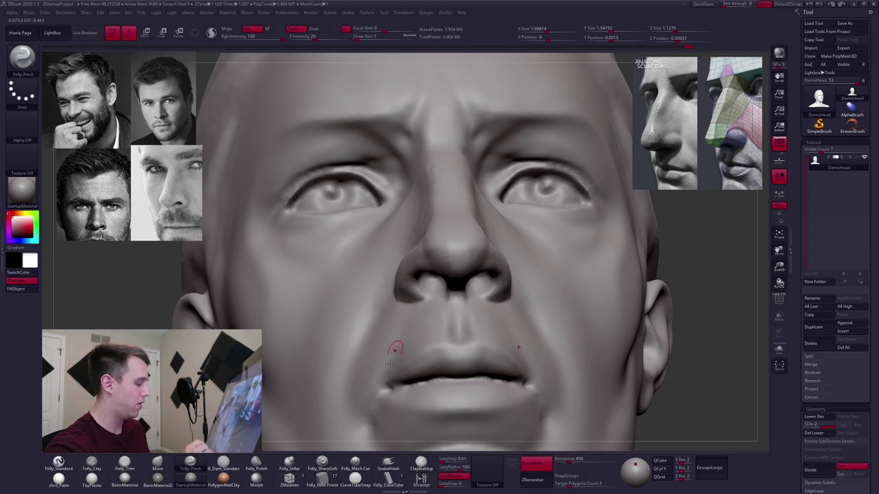
pyautogui.hotkey('ctrl', 'z')
# Try cutting a centre crease down the nose tip with the Folly_Mech Cut brush at draw size 7
pyautogui.moveTo(457, 238)
pyautogui.mouseDown()
pyautogui.moveTo(453, 304)
pyautogui.moveTo(458, 259)
pyautogui.mouseUp()
pyautogui.moveTo(453, 265)
pyautogui.mouseDown(button='right')
pyautogui.moveTo(526, 268)
pyautogui.moveTo(480, 254)
pyautogui.moveTo(456, 233)
pyautogui.mouseUp(button='right')
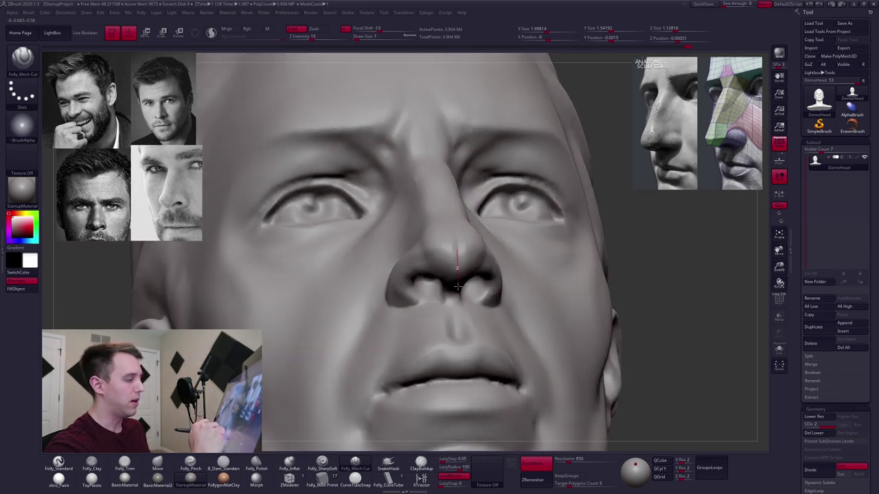
pyautogui.moveTo(465, 267); pyautogui.dragTo(504, 302, button='right')
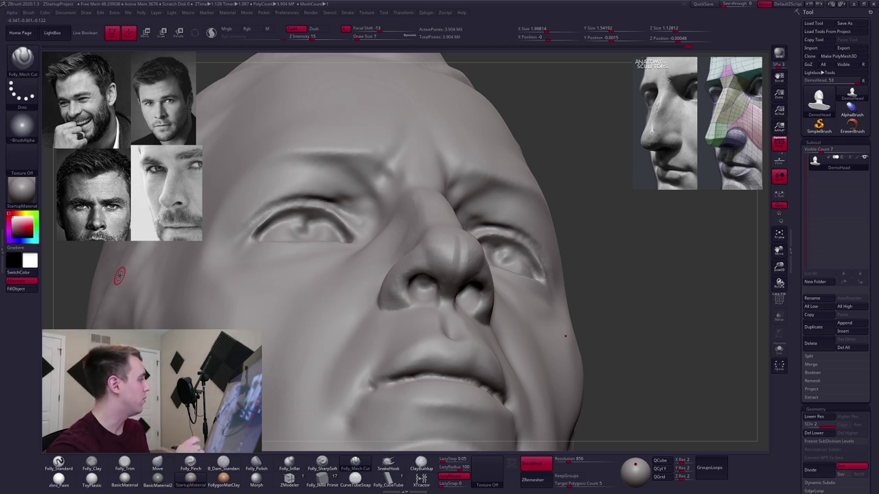
pyautogui.hotkey('ctrl', 'z')
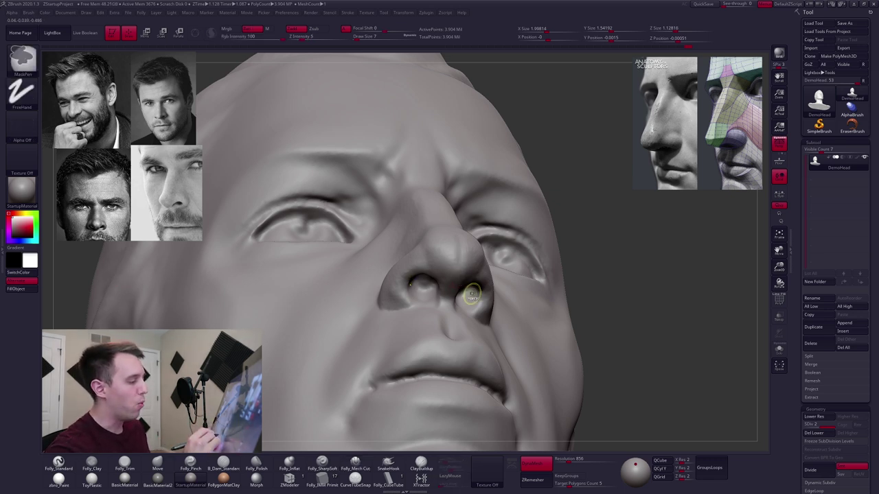
pyautogui.hotkey('ctrl', 'z')
pyautogui.moveTo(470, 261)
pyautogui.mouseDown(button='right')
pyautogui.moveTo(489, 296)
pyautogui.moveTo(637, 245)
pyautogui.mouseUp(button='right')
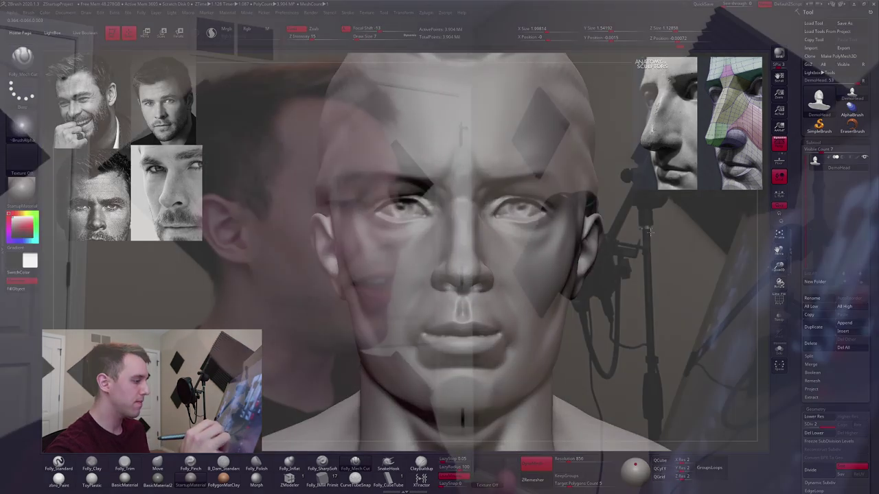